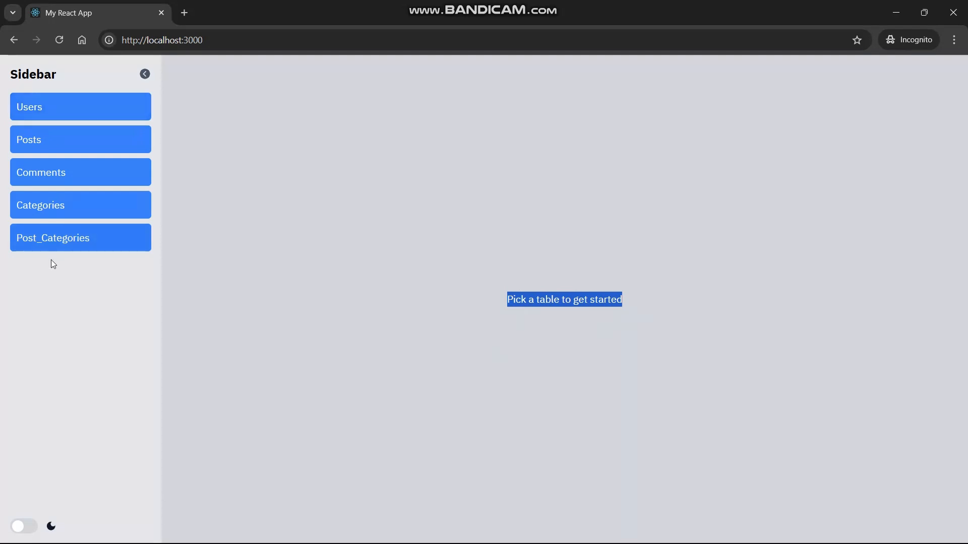
Open the Users table from the sidebar, showing 20 users at 5 per page.
{"action": "left_click", "coordinate": [65, 109]}
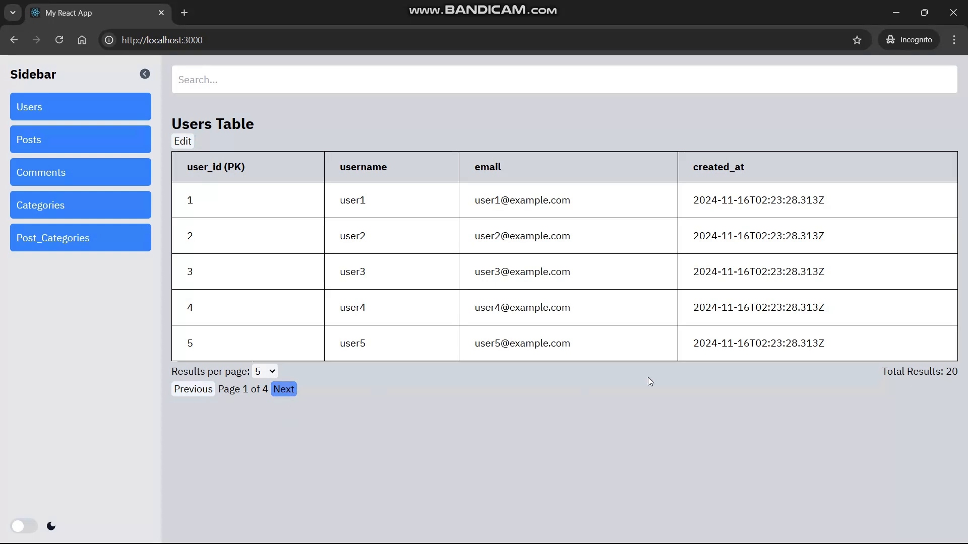
Switch the Users table to 20 results per page and scroll through the rows.
{"action": "left_click_drag", "start_coordinate": [883, 373], "coordinate": [951, 373]}
{"action": "left_click", "coordinate": [959, 375]}
{"action": "left_click", "coordinate": [272, 373]}
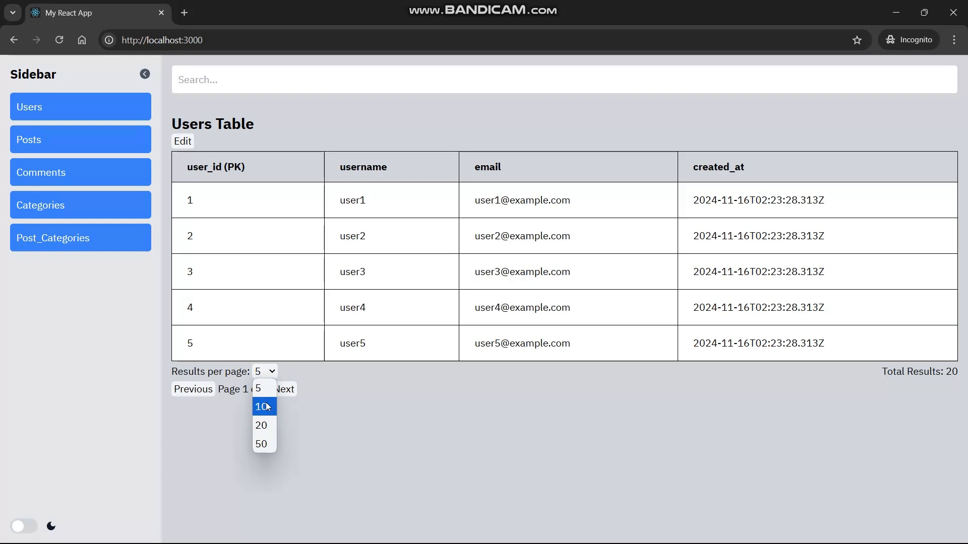
{"action": "left_click", "coordinate": [261, 425]}
{"action": "scroll", "coordinate": [362, 371], "scroll_direction": "down", "scroll_amount": 8}
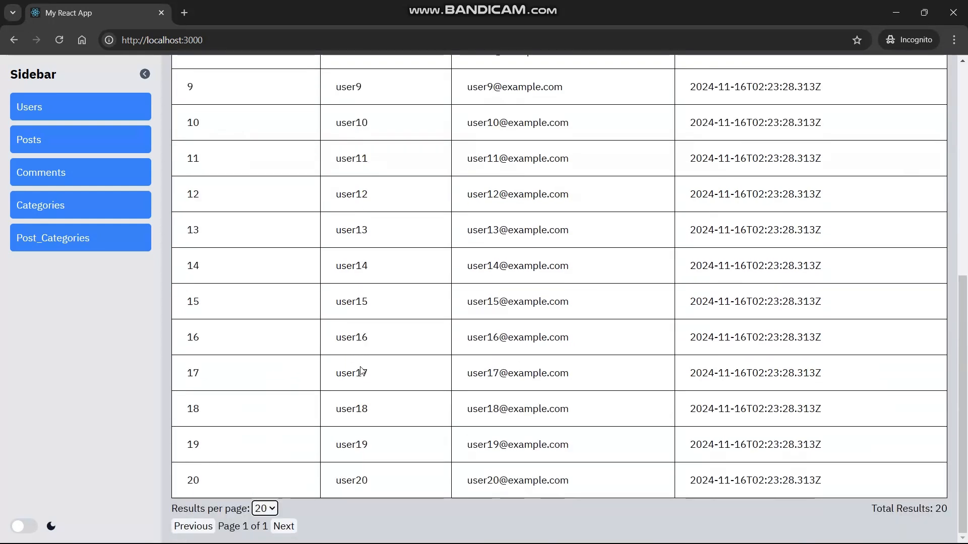
{"action": "scroll", "coordinate": [587, 479], "scroll_direction": "up", "scroll_amount": 2}
{"action": "scroll", "coordinate": [587, 479], "scroll_direction": "up", "scroll_amount": 6}
{"action": "scroll", "coordinate": [587, 479], "scroll_direction": "down", "scroll_amount": 8}
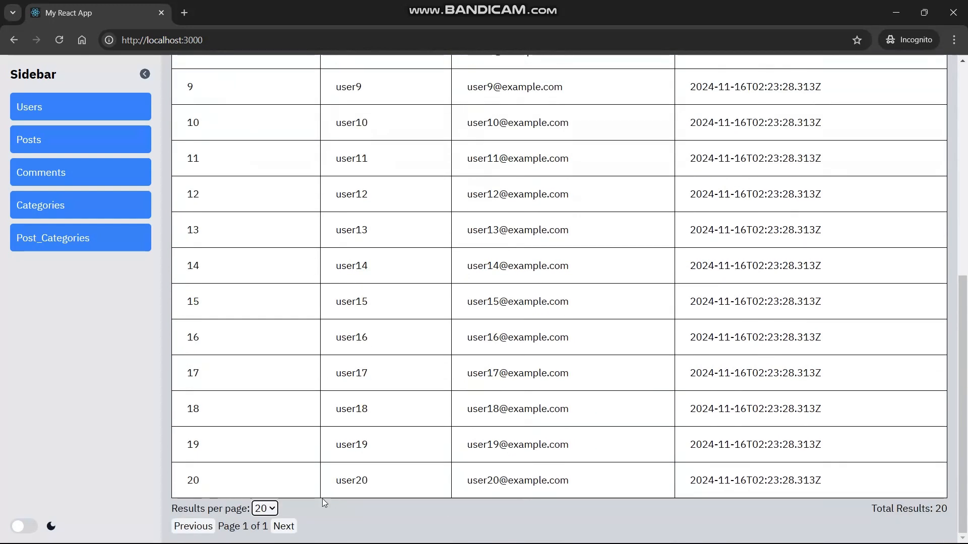
Change the Users table to 10 results per page.
{"action": "left_click", "coordinate": [271, 509]}
{"action": "left_click", "coordinate": [268, 458]}
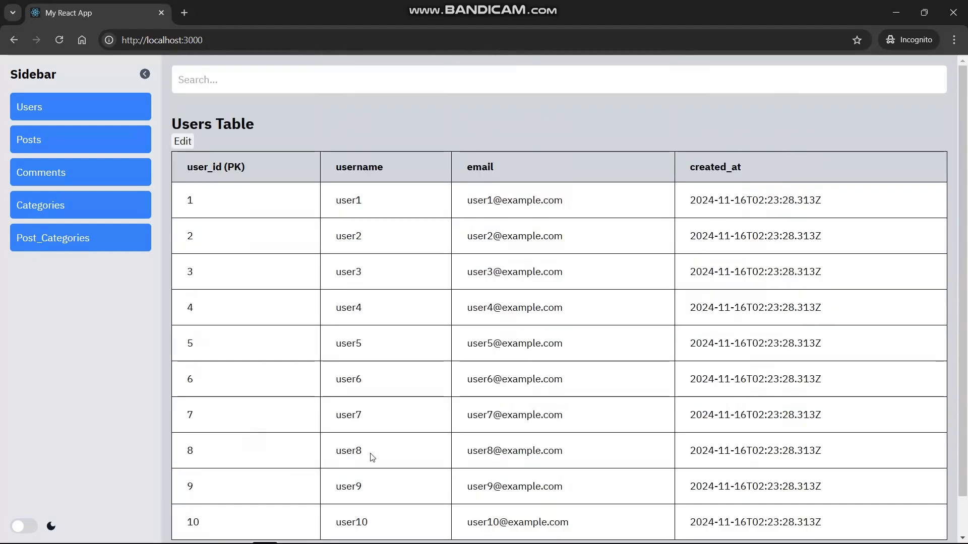
{"action": "scroll", "coordinate": [369, 456], "scroll_direction": "down", "scroll_amount": 1}
{"action": "scroll", "coordinate": [300, 490], "scroll_direction": "up", "scroll_amount": 1}
{"action": "scroll", "coordinate": [301, 490], "scroll_direction": "down", "scroll_amount": 1}
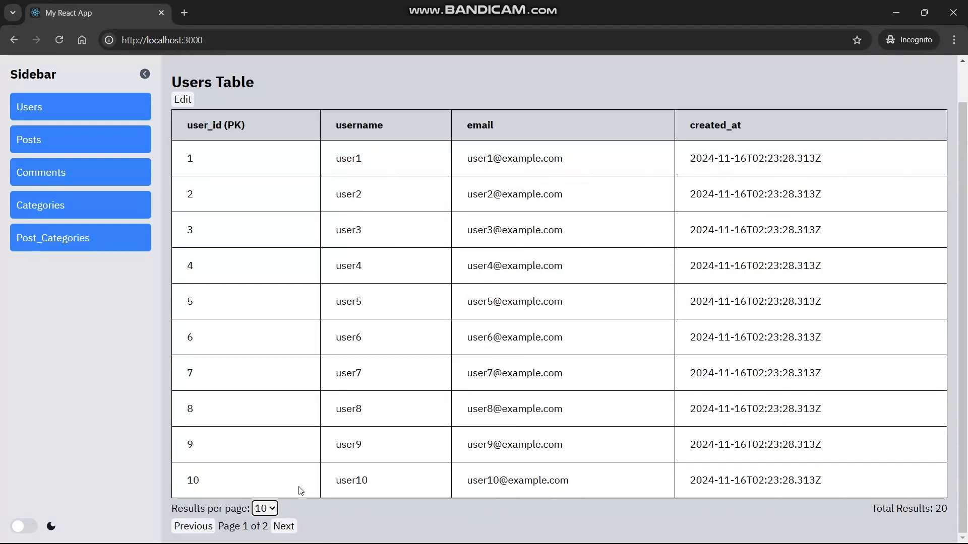
Go to the next page of users and back to page 1, then open the Posts table.
{"action": "left_click", "coordinate": [286, 526]}
{"action": "scroll", "coordinate": [380, 240], "scroll_direction": "down", "scroll_amount": 1}
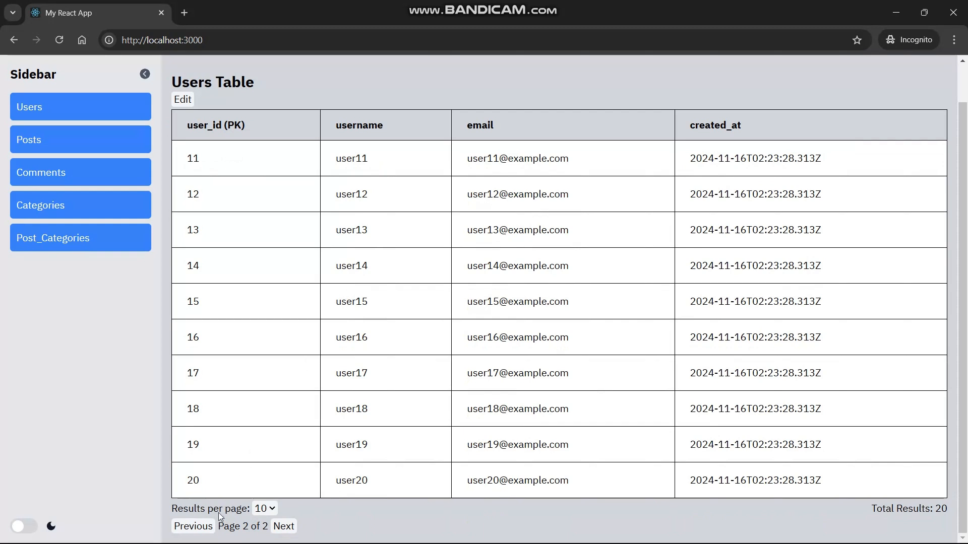
{"action": "left_click", "coordinate": [197, 527]}
{"action": "scroll", "coordinate": [296, 316], "scroll_direction": "down", "scroll_amount": 1}
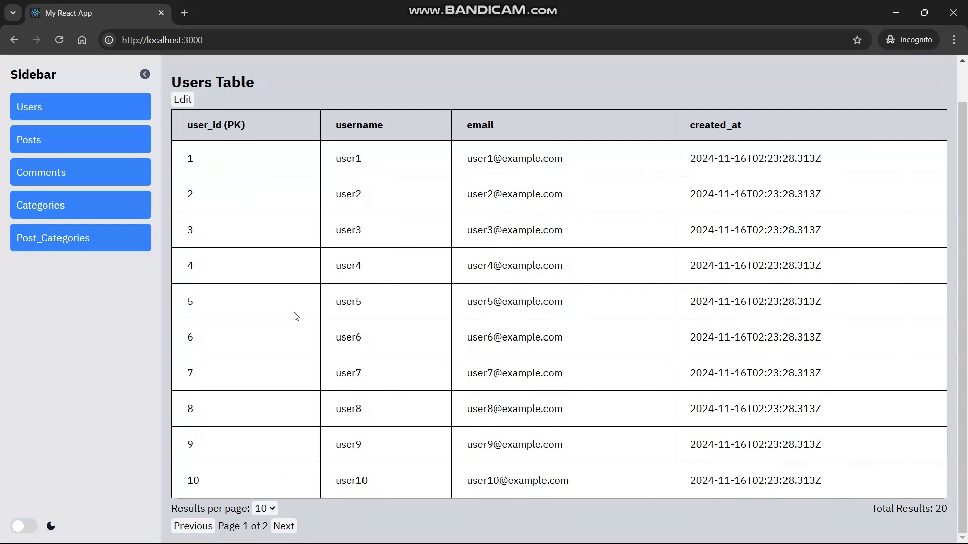
{"action": "scroll", "coordinate": [296, 316], "scroll_direction": "up", "scroll_amount": 1}
{"action": "scroll", "coordinate": [296, 316], "scroll_direction": "down", "scroll_amount": 1}
{"action": "left_click", "coordinate": [77, 145]}
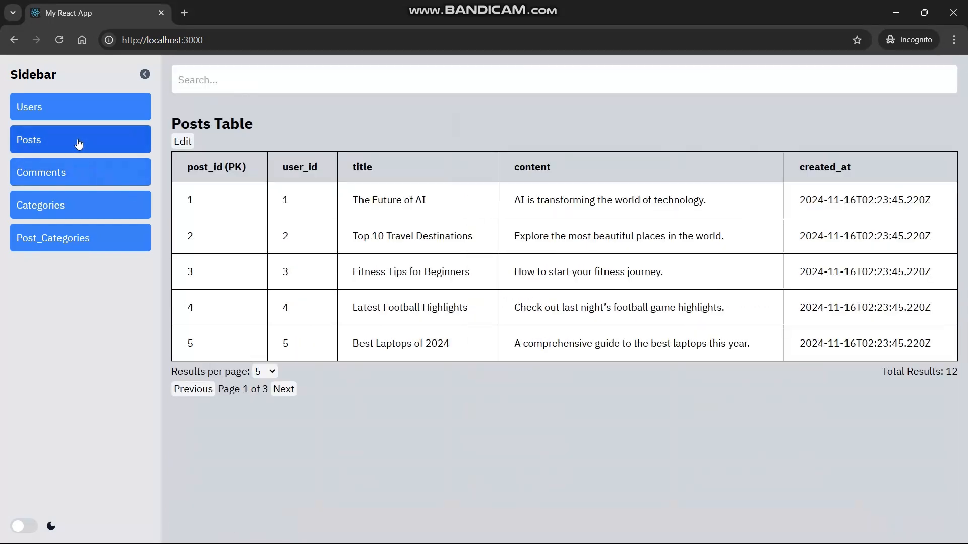
Set the Posts table to 10 results per page, then to 50.
{"action": "left_click", "coordinate": [263, 377]}
{"action": "left_click", "coordinate": [261, 406]}
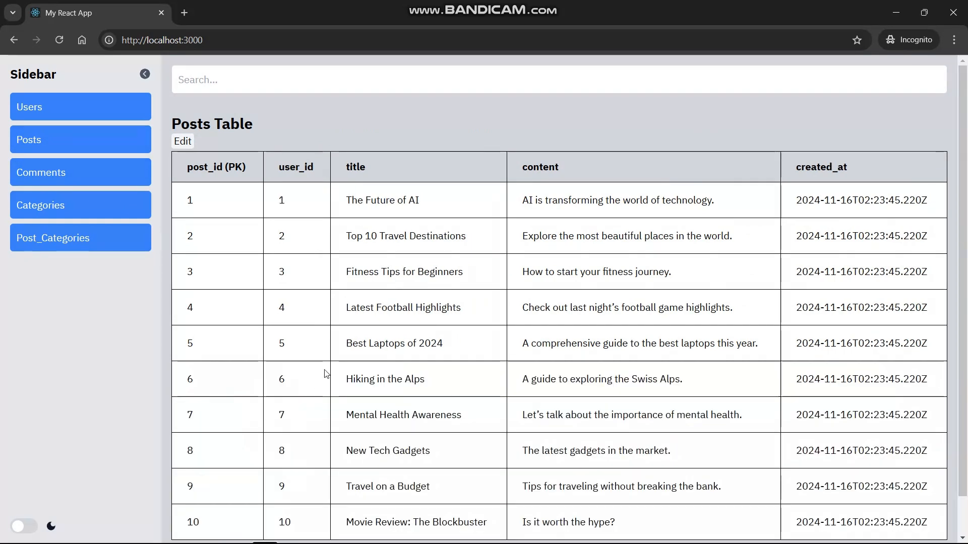
{"action": "scroll", "coordinate": [325, 373], "scroll_direction": "down", "scroll_amount": 1}
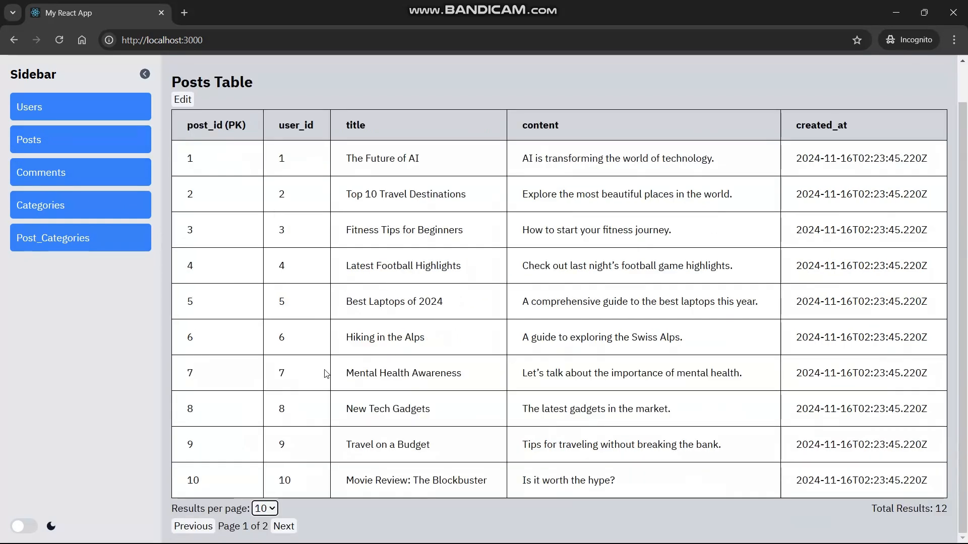
{"action": "left_click", "coordinate": [263, 508]}
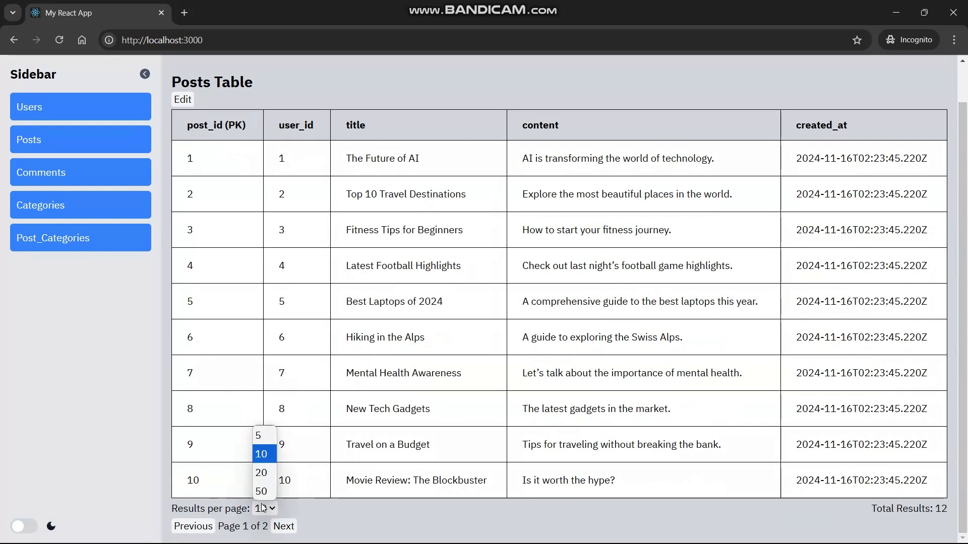
{"action": "left_click", "coordinate": [261, 491]}
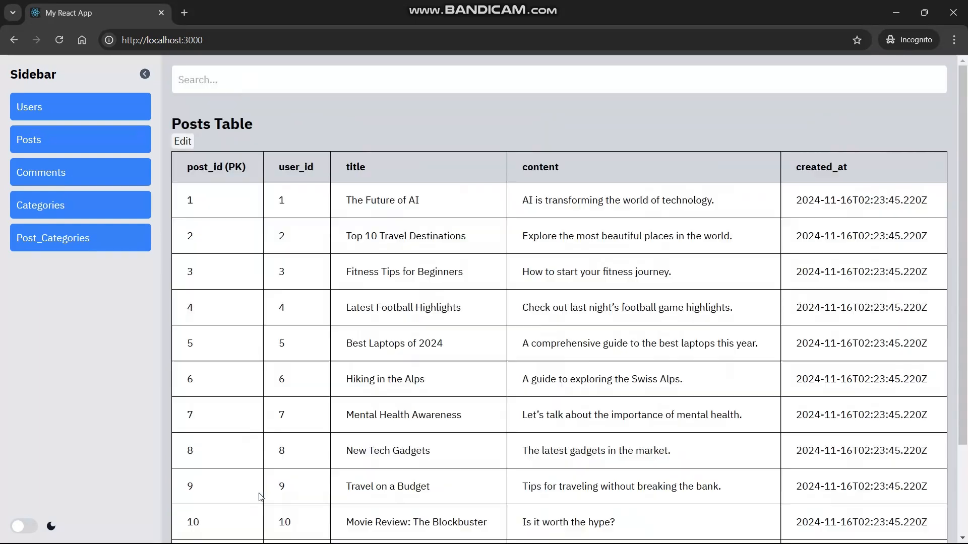
{"action": "scroll", "coordinate": [336, 453], "scroll_direction": "down", "scroll_amount": 2}
{"action": "scroll", "coordinate": [459, 473], "scroll_direction": "up", "scroll_amount": 3}
{"action": "scroll", "coordinate": [202, 194], "scroll_direction": "down", "scroll_amount": 3}
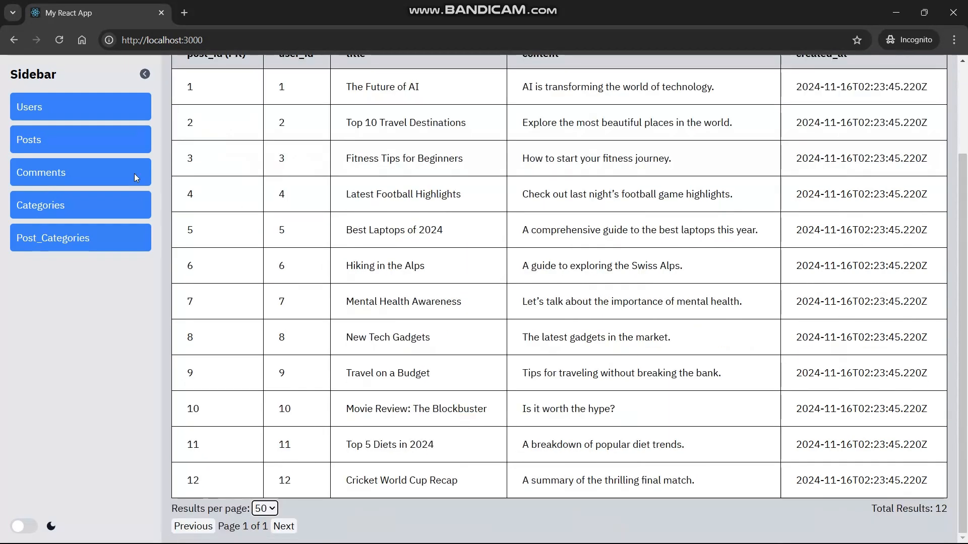
View the Comments, Categories and Post_Categories tables in turn, then return to Users.
{"action": "left_click", "coordinate": [83, 177]}
{"action": "left_click", "coordinate": [79, 214]}
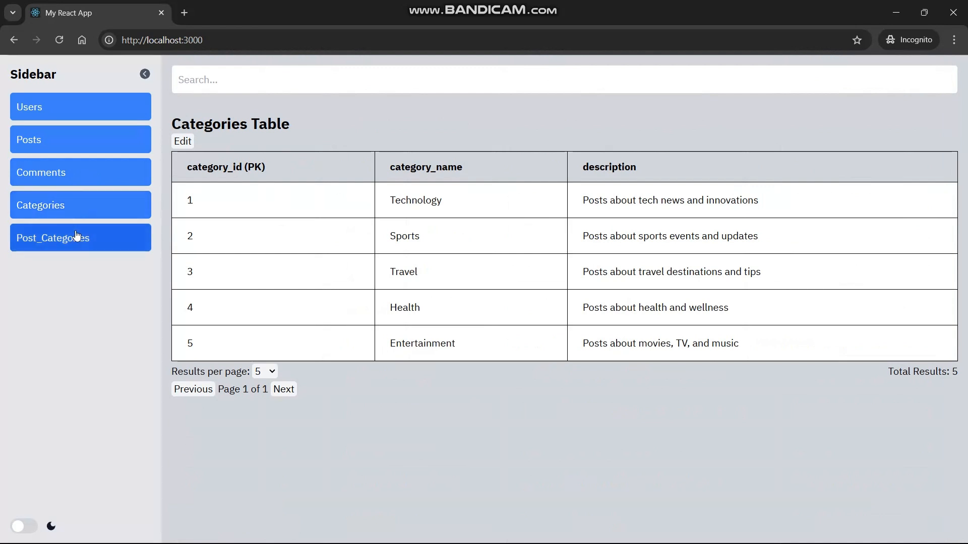
{"action": "left_click", "coordinate": [78, 238]}
{"action": "left_click", "coordinate": [79, 105]}
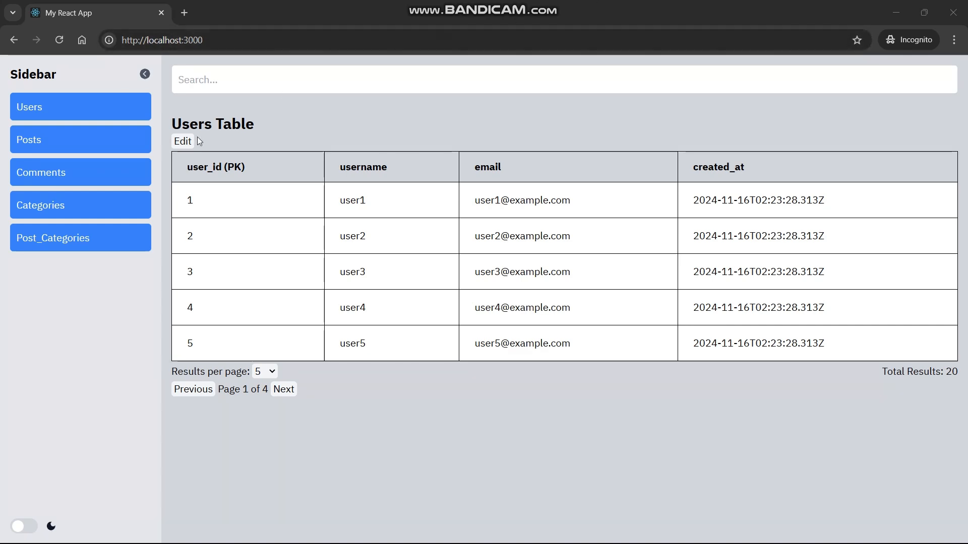
Put the Users table in edit mode and append 2, 3 and 4 to the first three usernames.
{"action": "left_click", "coordinate": [182, 141]}
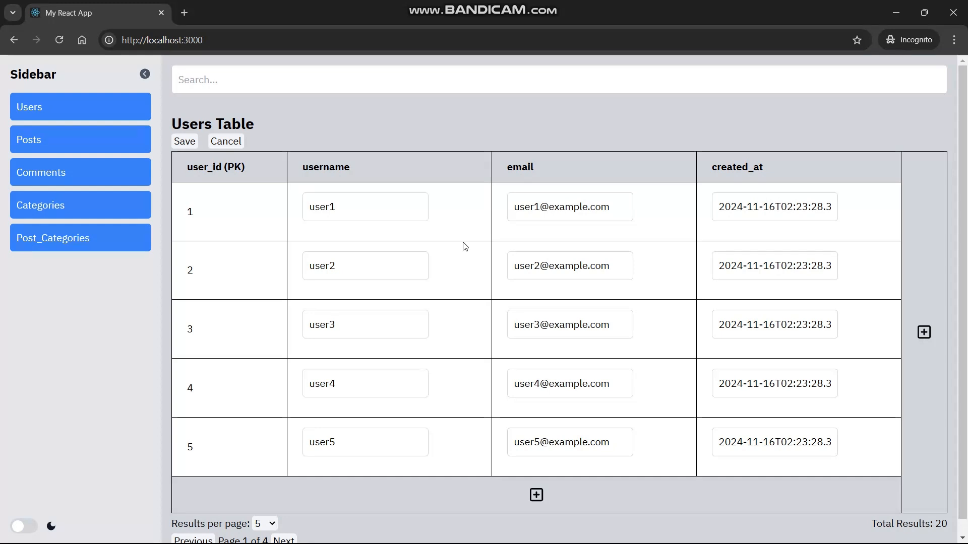
{"action": "left_click", "coordinate": [391, 206]}
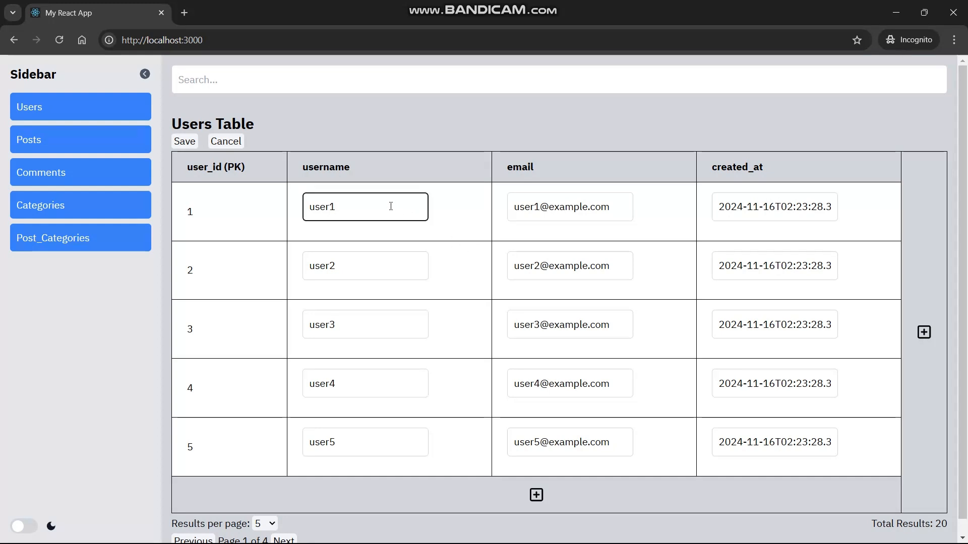
{"action": "type", "text": "2"}
{"action": "left_click", "coordinate": [373, 259]}
{"action": "type", "text": "3"}
{"action": "left_click", "coordinate": [355, 327]}
{"action": "type", "text": "4"}
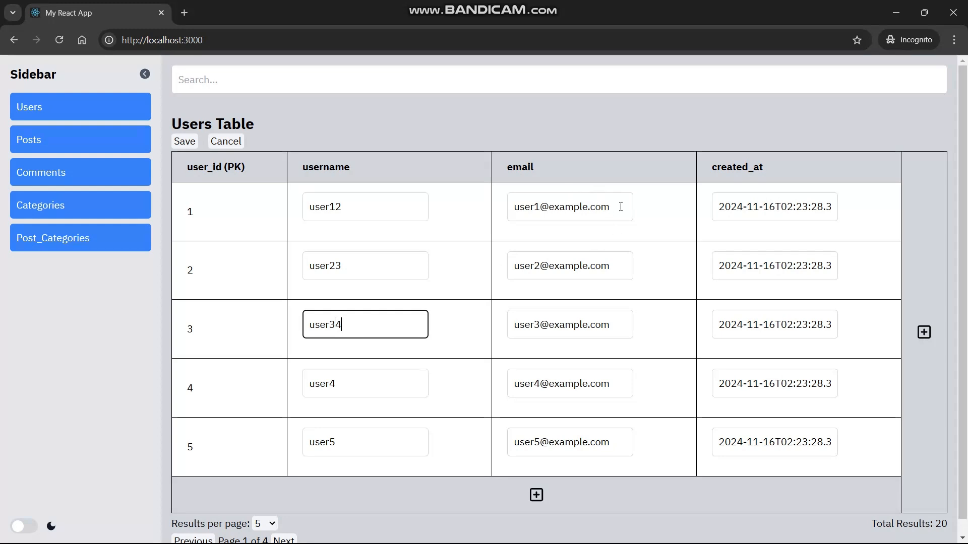
Prefix the first three emails with test_ and change the third email's domain to gmail.com.
{"action": "left_click", "coordinate": [544, 208]}
{"action": "key", "text": "BackSpace"}
{"action": "key", "text": "BackSpace"}
{"action": "key", "text": "BackSpace"}
{"action": "key", "text": "BackSpace"}
{"action": "key", "text": "BackSpace"}
{"action": "type", "text": "test_user1"}
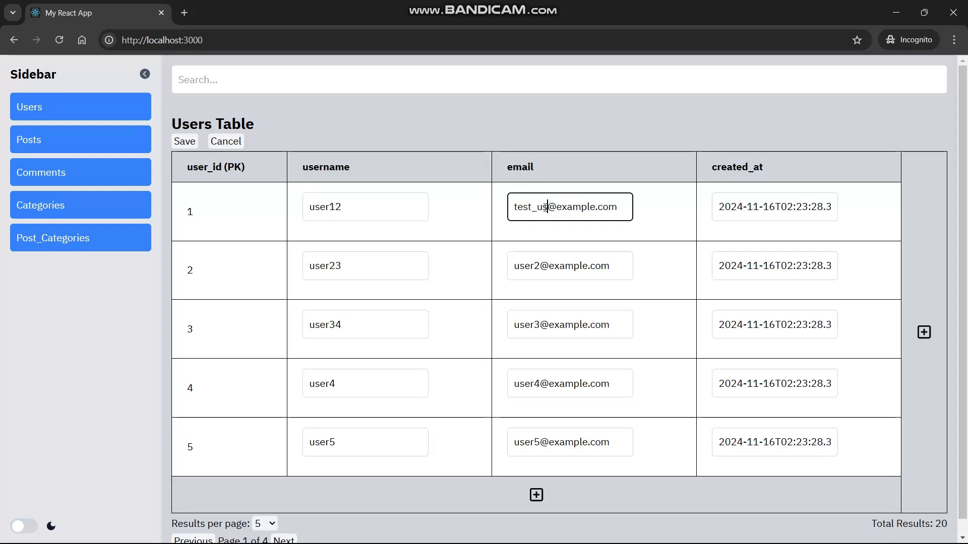
{"action": "left_click", "coordinate": [517, 262]}
{"action": "type", "text": "test_"}
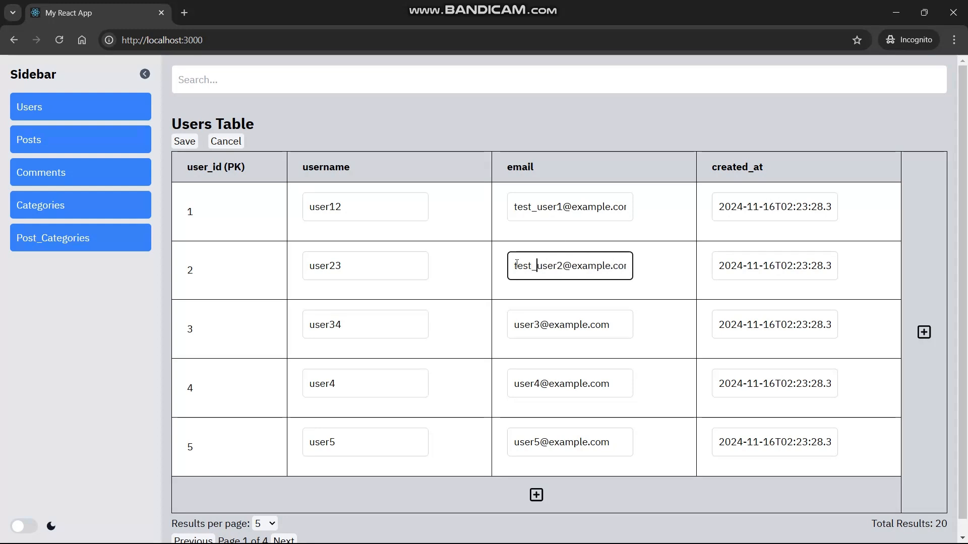
{"action": "left_click", "coordinate": [519, 325]}
{"action": "type", "text": "test_"}
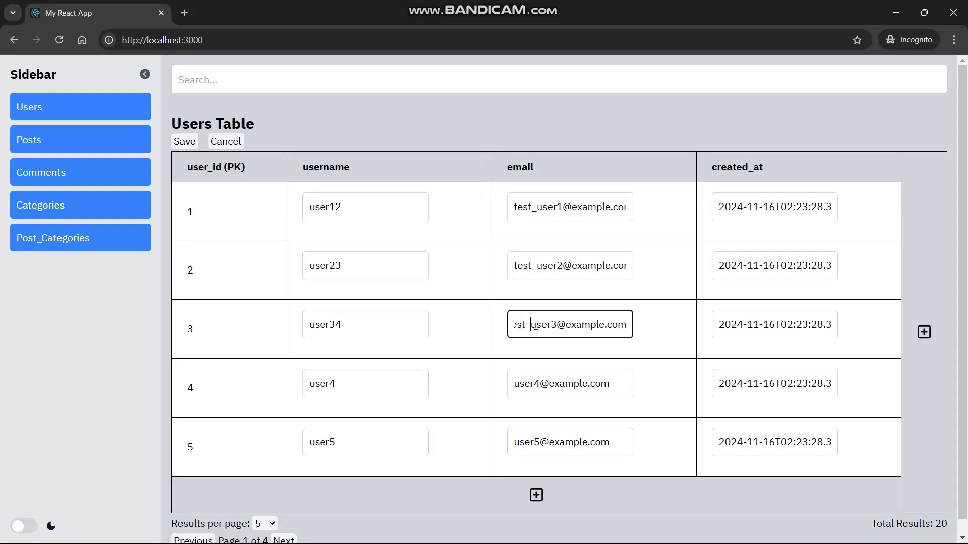
{"action": "double_click", "coordinate": [618, 326]}
{"action": "type", "text": "gm"}
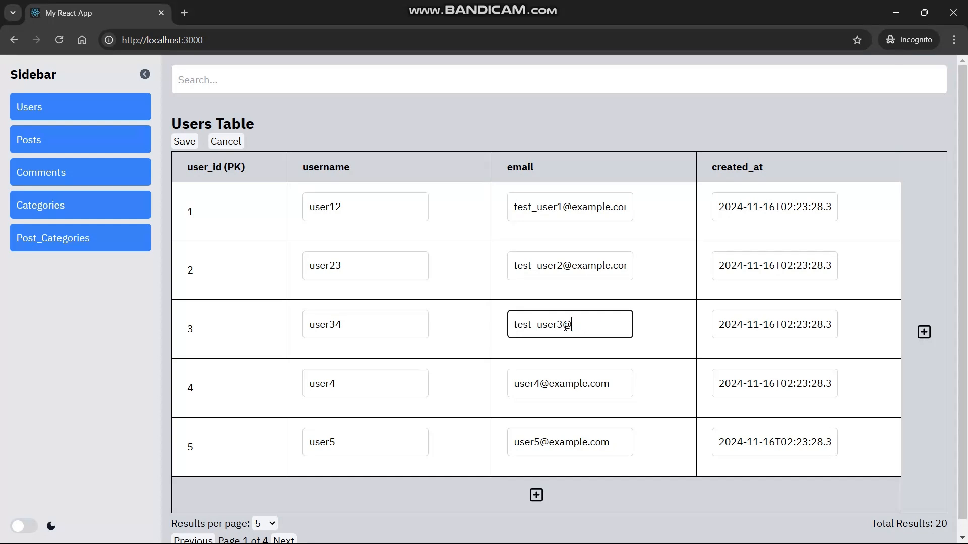
{"action": "type", "text": "ail.com"}
Change the created_at year to 2025 for row 2 and 2023 for row 3.
{"action": "left_click", "coordinate": [744, 267]}
{"action": "key", "text": "BackSpace"}
{"action": "type", "text": "5"}
{"action": "left_click", "coordinate": [742, 325]}
{"action": "key", "text": "BackSpace"}
{"action": "type", "text": "3"}
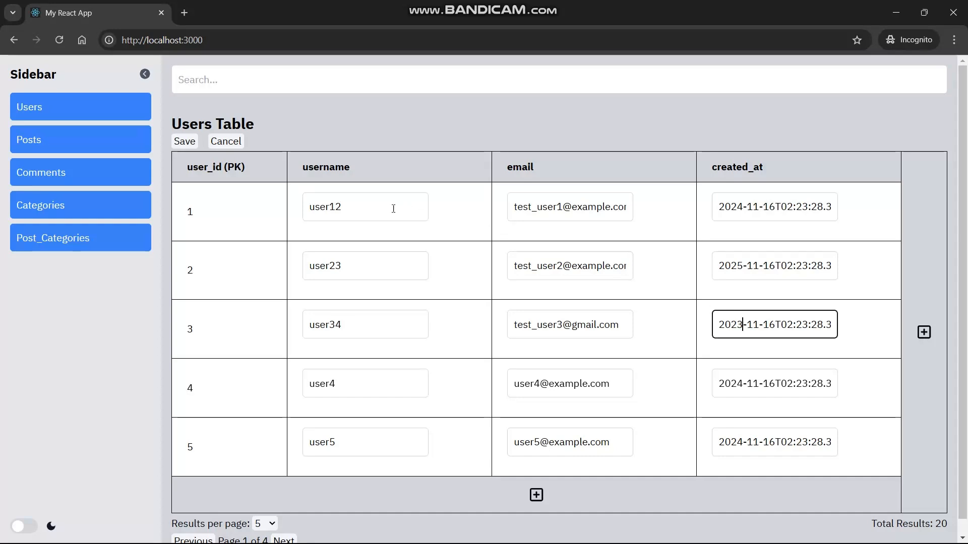
{"action": "scroll", "coordinate": [352, 256], "scroll_direction": "down", "scroll_amount": 1}
{"action": "scroll", "coordinate": [352, 256], "scroll_direction": "up", "scroll_amount": 1}
{"action": "left_click", "coordinate": [664, 329]}
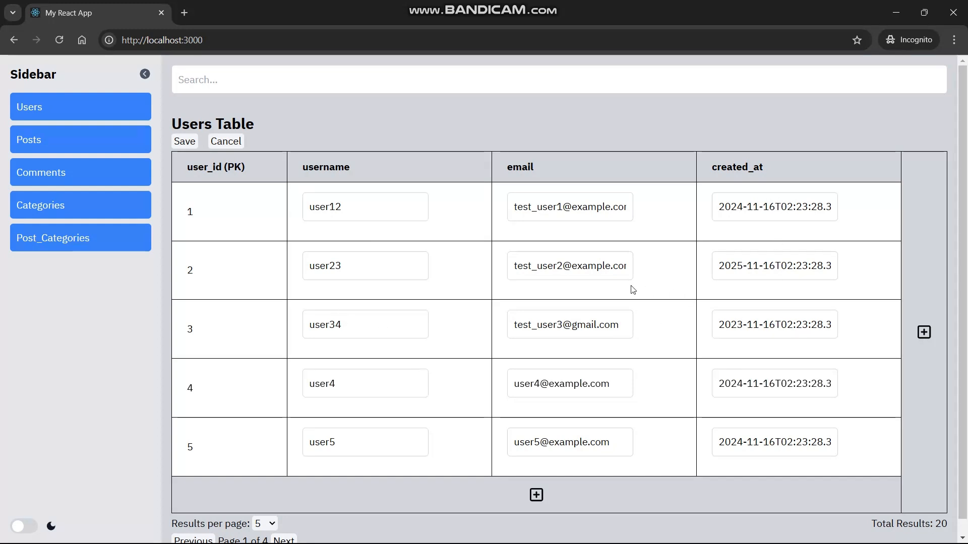
{"action": "scroll", "coordinate": [392, 191], "scroll_direction": "down", "scroll_amount": 1}
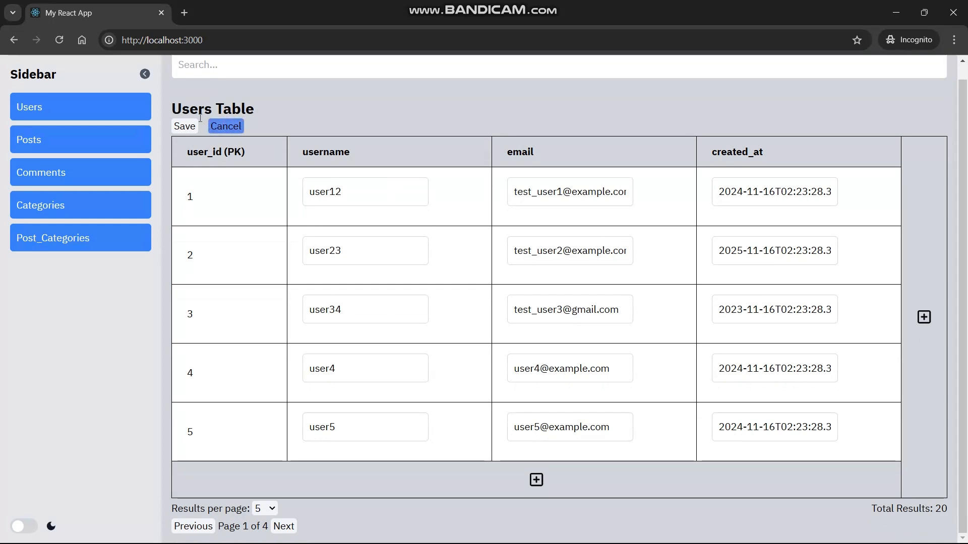
Start discarding and then saving the edits, backing out of both prompts.
{"action": "left_click", "coordinate": [235, 129]}
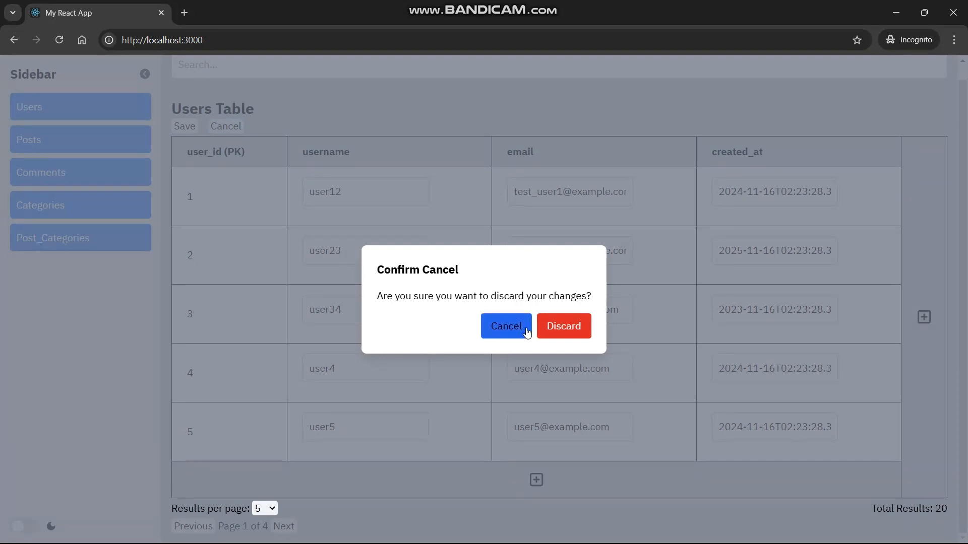
{"action": "left_click", "coordinate": [511, 330]}
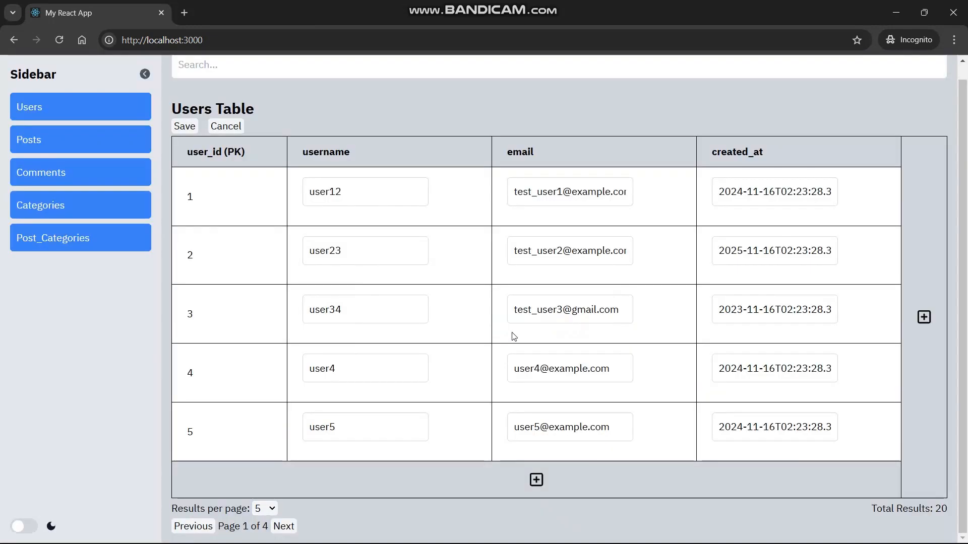
{"action": "left_click", "coordinate": [184, 127]}
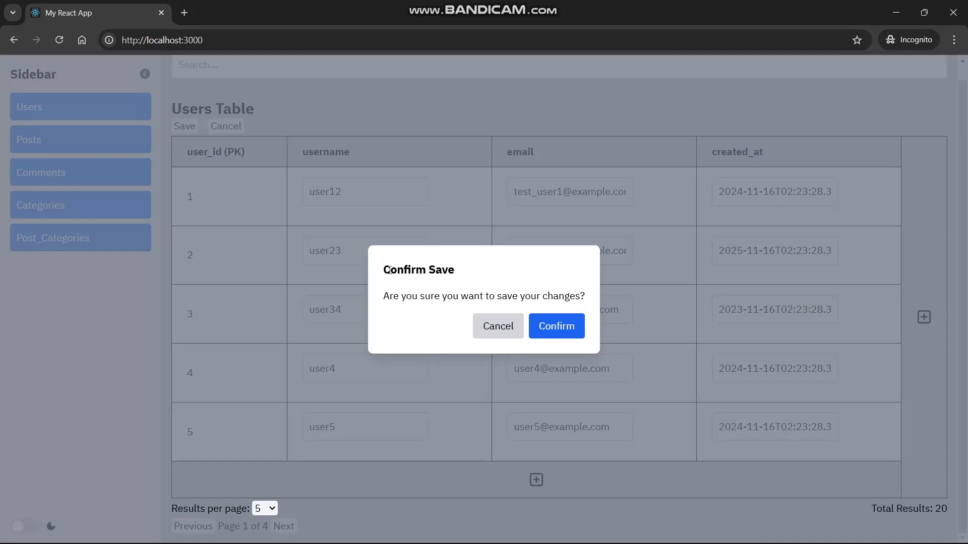
{"action": "left_click", "coordinate": [481, 322]}
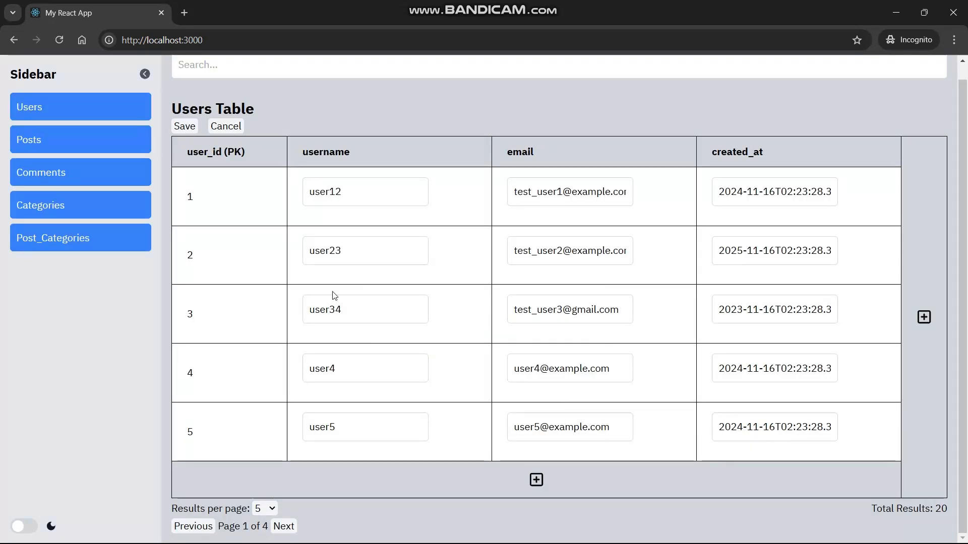
Try reloading the page and switching to Posts, cancelling both to keep the edits.
{"action": "scroll", "coordinate": [335, 295], "scroll_direction": "up", "scroll_amount": 1}
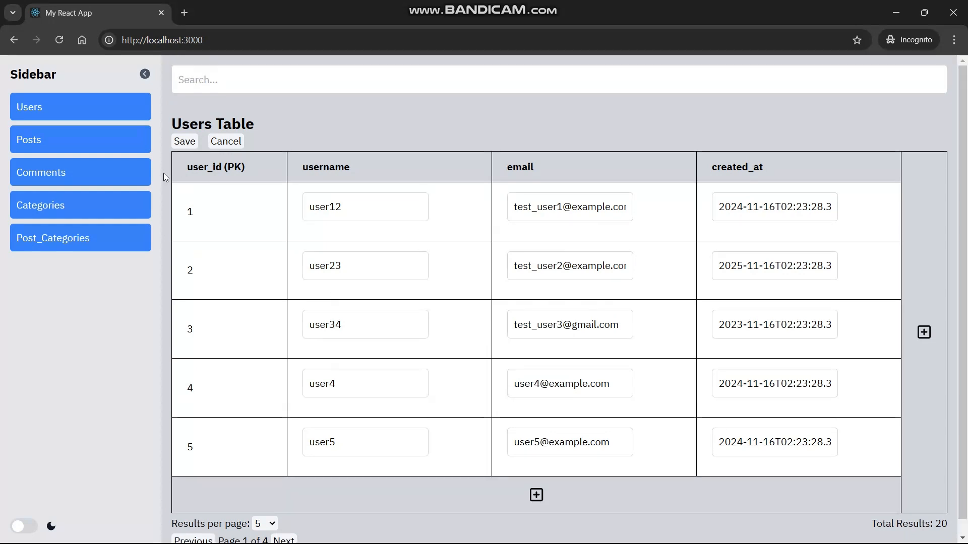
{"action": "left_click", "coordinate": [50, 40]}
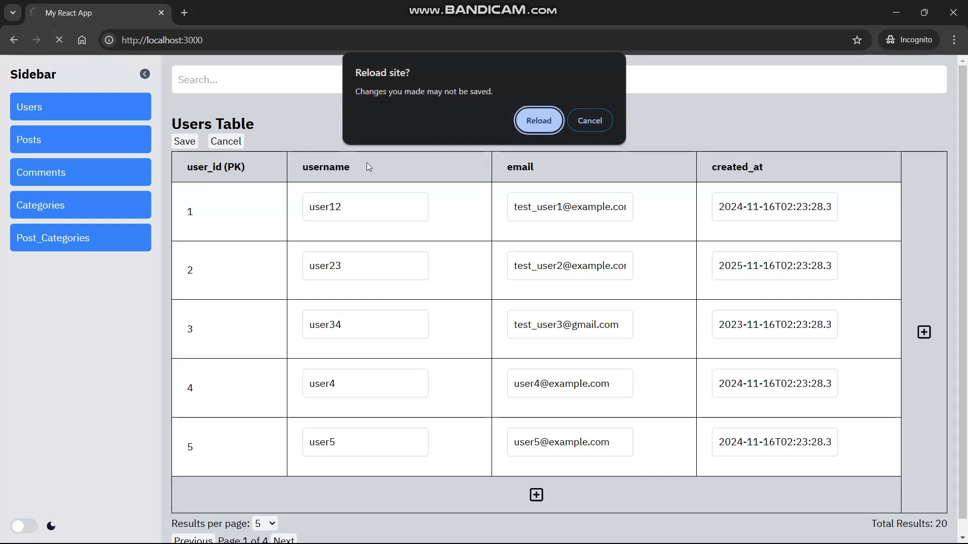
{"action": "left_click", "coordinate": [594, 128]}
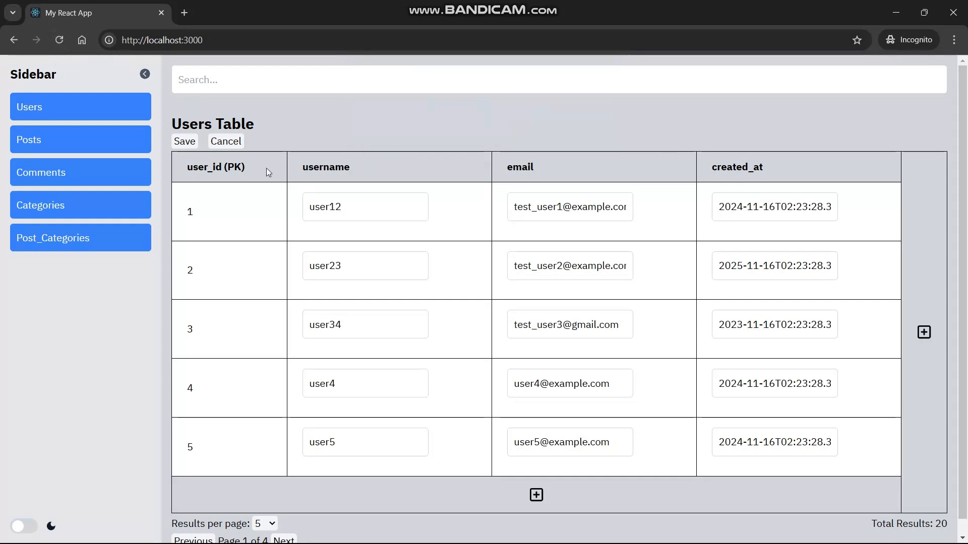
{"action": "left_click", "coordinate": [29, 149]}
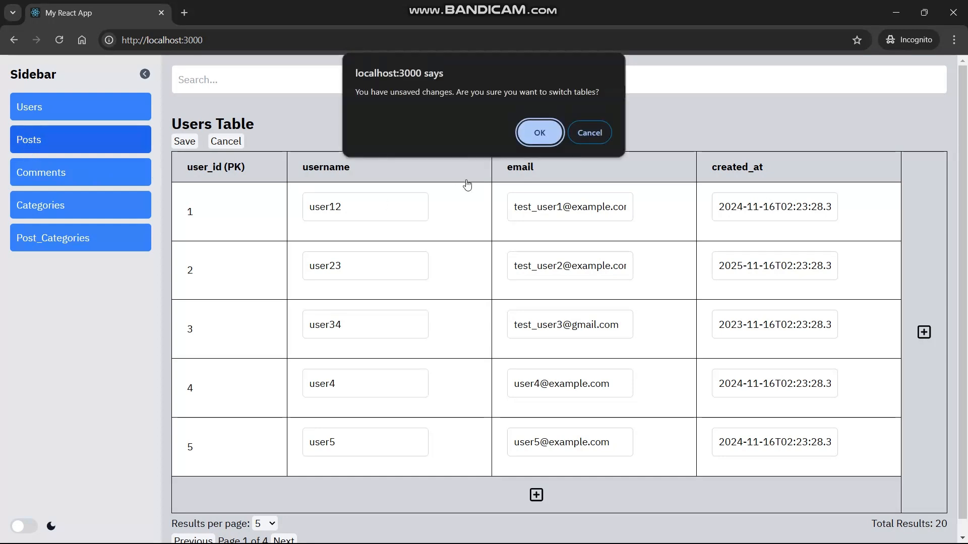
{"action": "left_click", "coordinate": [601, 135]}
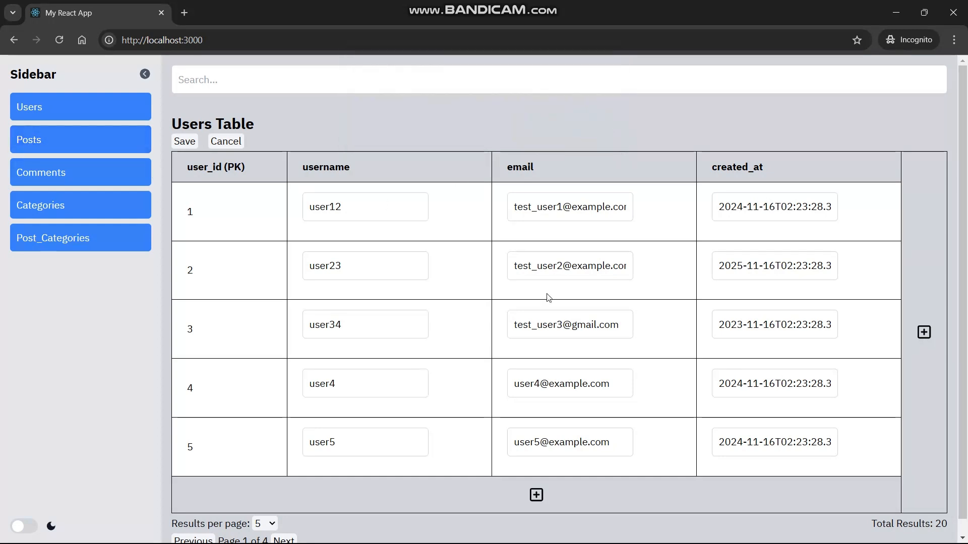
Save the edited Users rows, bringing up the Confirm Save prompt.
{"action": "scroll", "coordinate": [356, 260], "scroll_direction": "down", "scroll_amount": 1}
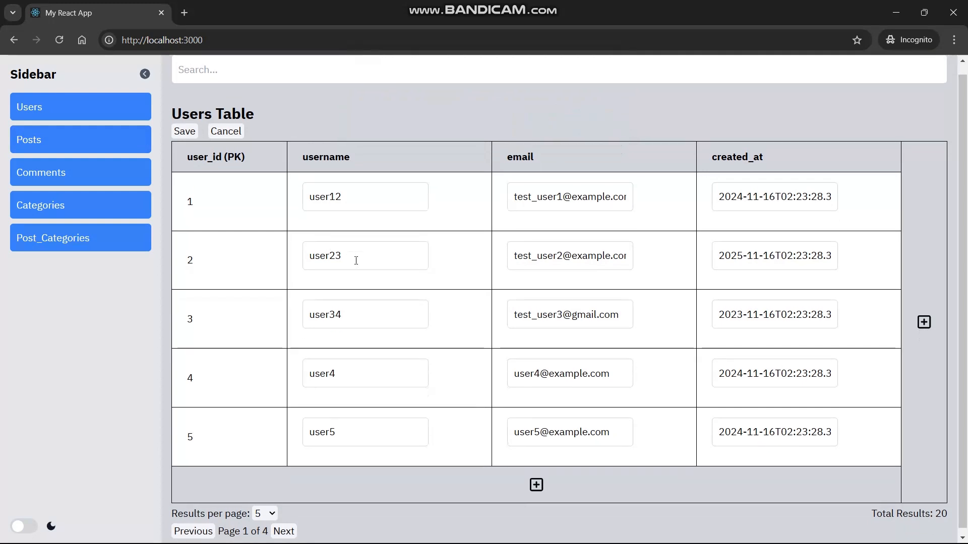
{"action": "scroll", "coordinate": [356, 261], "scroll_direction": "down", "scroll_amount": 1}
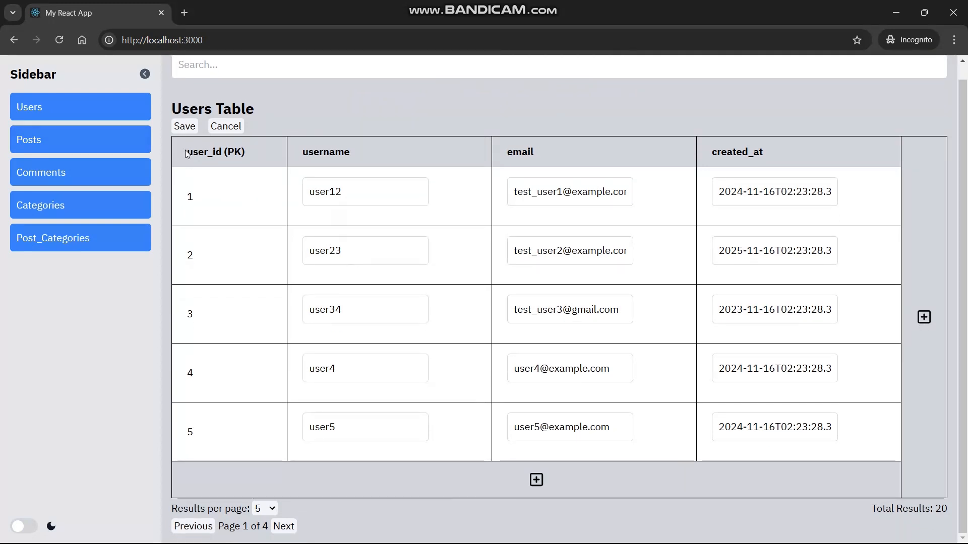
{"action": "left_click", "coordinate": [185, 127]}
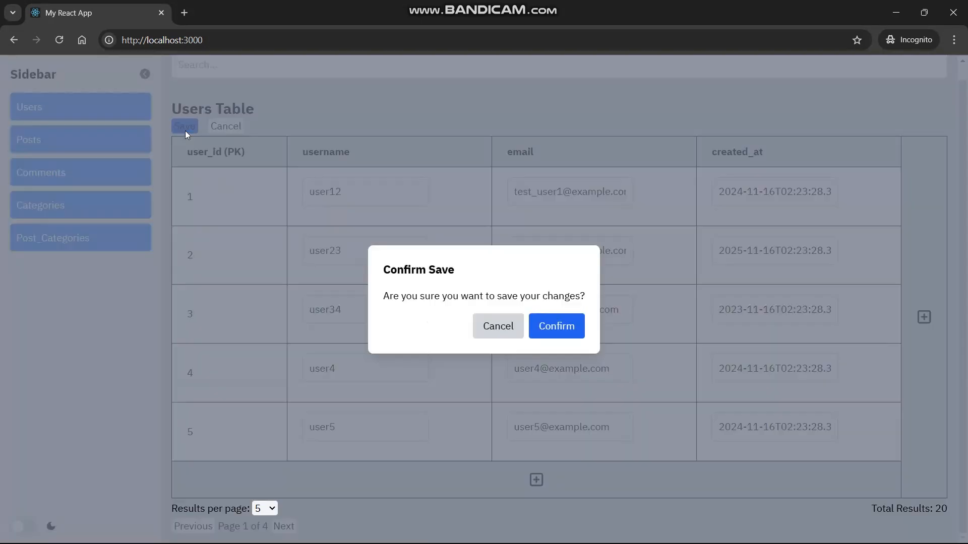
Confirm the save and page forward to the last page of users.
{"action": "left_click", "coordinate": [554, 328]}
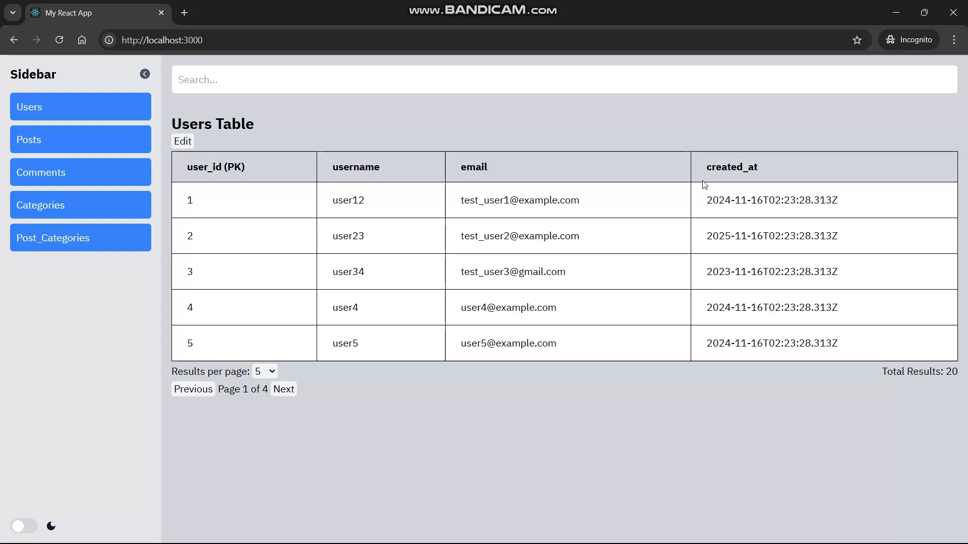
{"action": "left_click", "coordinate": [284, 389]}
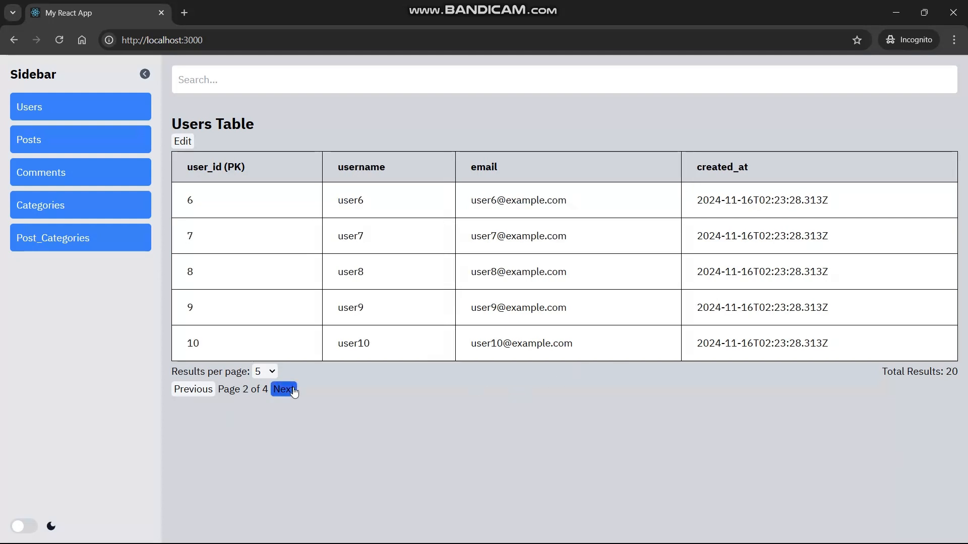
{"action": "left_click", "coordinate": [285, 390]}
{"action": "left_click", "coordinate": [284, 390]}
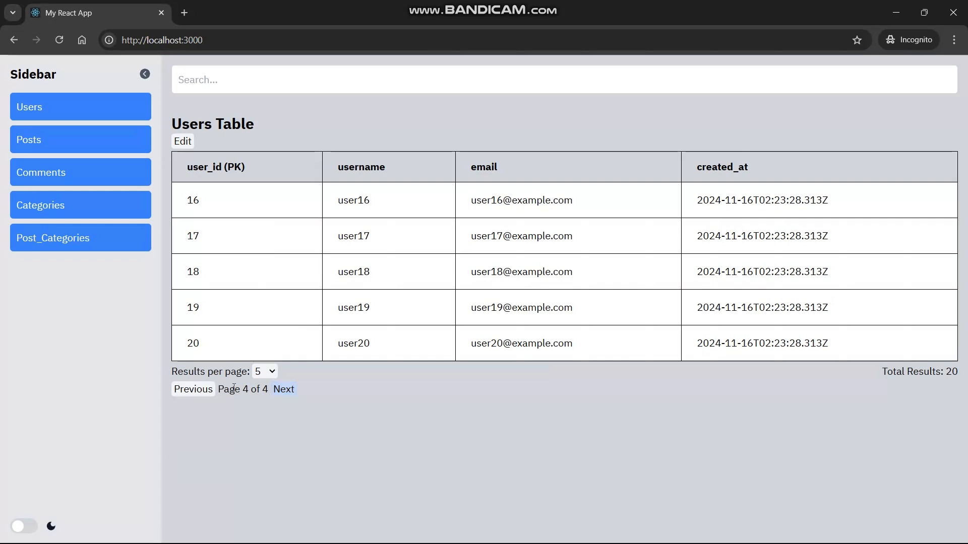
Return to page 1 and switch the Users table back to edit mode.
{"action": "left_click", "coordinate": [196, 391]}
{"action": "left_click", "coordinate": [196, 391]}
{"action": "left_click", "coordinate": [197, 390]}
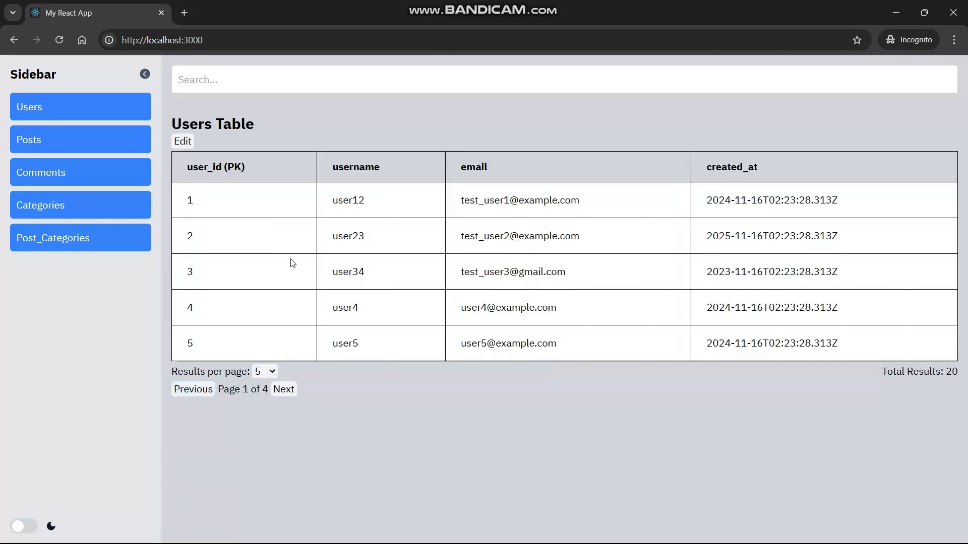
{"action": "left_click", "coordinate": [188, 146]}
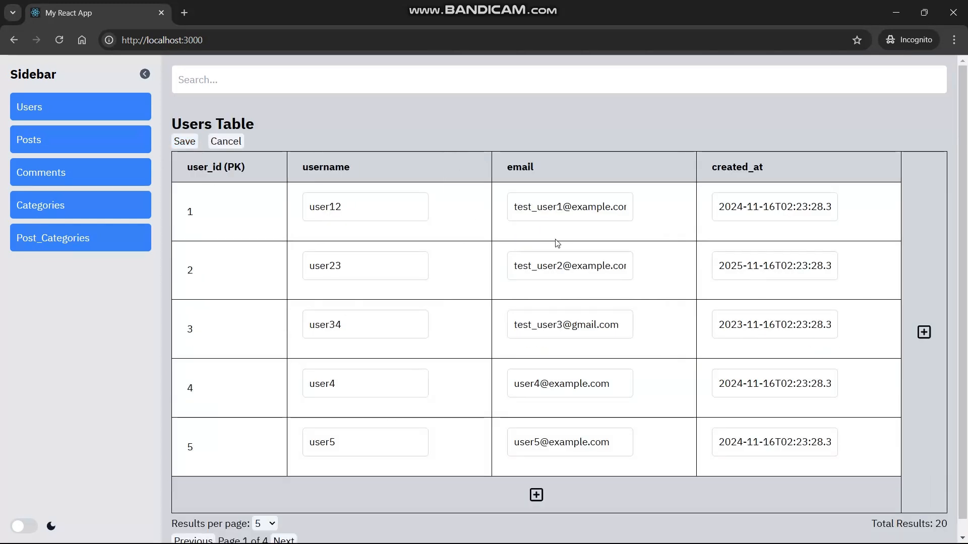
{"action": "scroll", "coordinate": [557, 244], "scroll_direction": "down", "scroll_amount": 1}
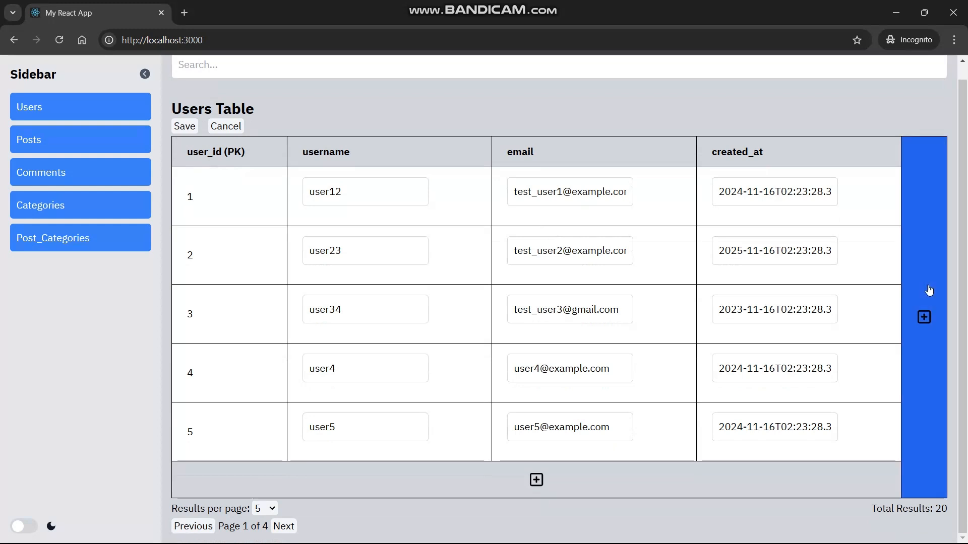
Start a new column named test_column and initially give it the nvarchar type.
{"action": "left_click", "coordinate": [936, 368]}
{"action": "left_click", "coordinate": [404, 276]}
{"action": "type", "text": "test_column"}
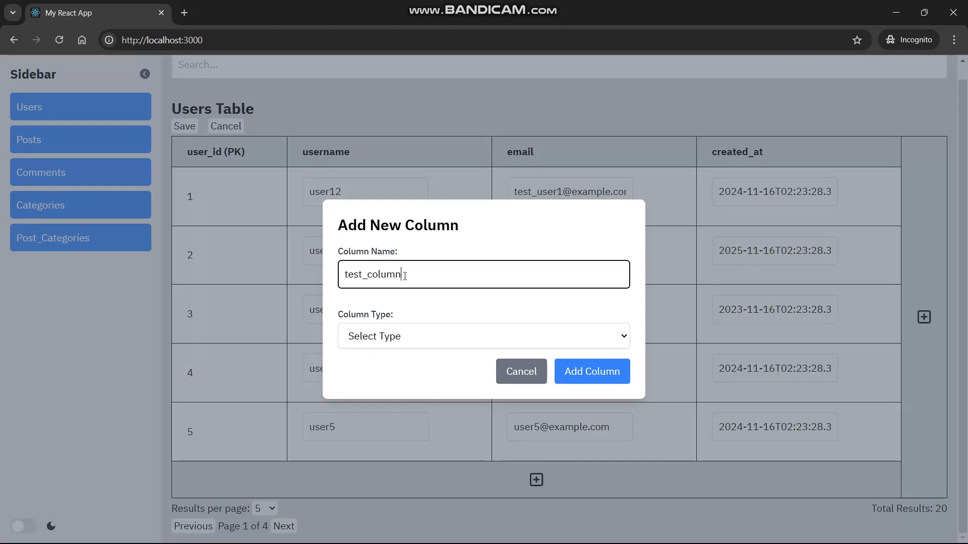
{"action": "left_click", "coordinate": [376, 345]}
{"action": "scroll", "coordinate": [399, 303], "scroll_direction": "down", "scroll_amount": 6}
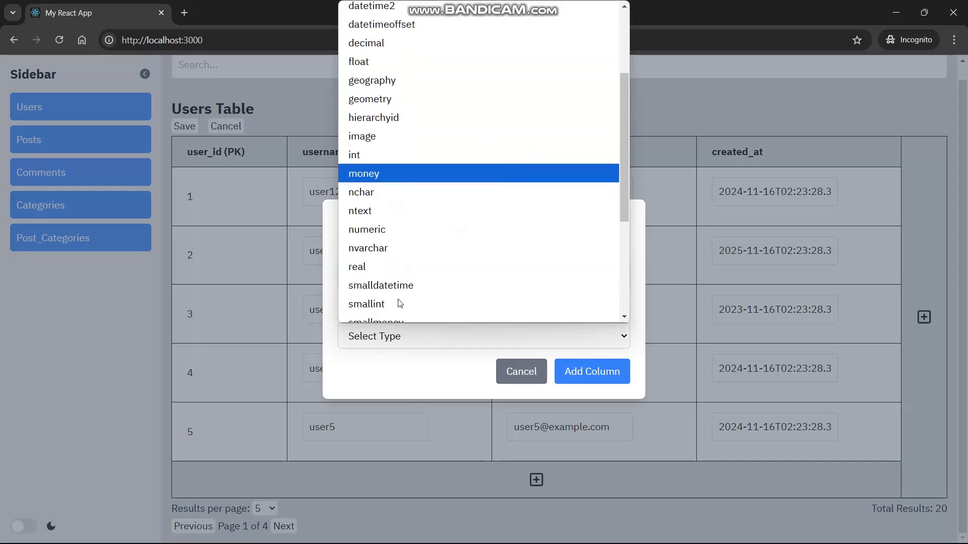
{"action": "scroll", "coordinate": [423, 188], "scroll_direction": "up", "scroll_amount": 6}
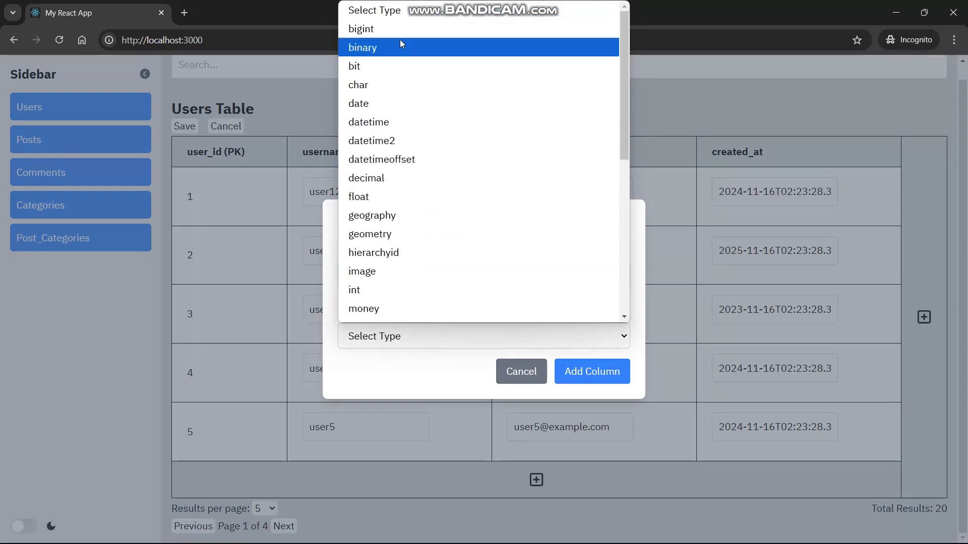
{"action": "scroll", "coordinate": [407, 237], "scroll_direction": "down", "scroll_amount": 6}
{"action": "scroll", "coordinate": [409, 239], "scroll_direction": "down", "scroll_amount": 2}
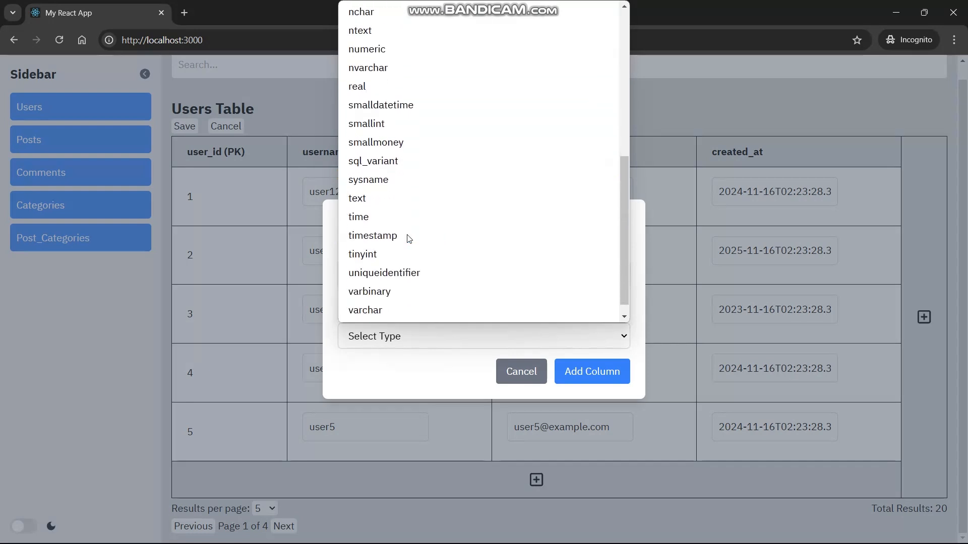
{"action": "scroll", "coordinate": [409, 238], "scroll_direction": "up", "scroll_amount": 3}
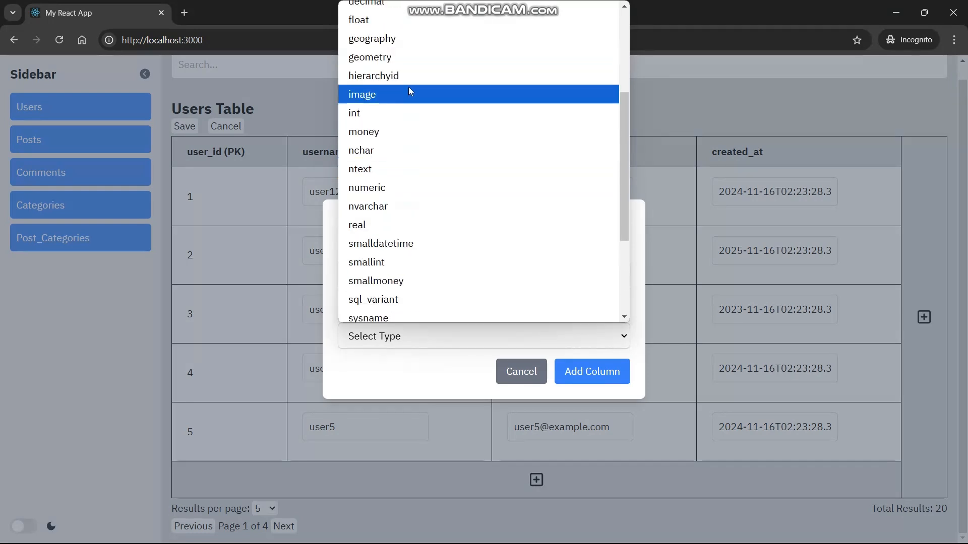
{"action": "scroll", "coordinate": [410, 91], "scroll_direction": "up", "scroll_amount": 3}
{"action": "scroll", "coordinate": [392, 139], "scroll_direction": "up", "scroll_amount": 1}
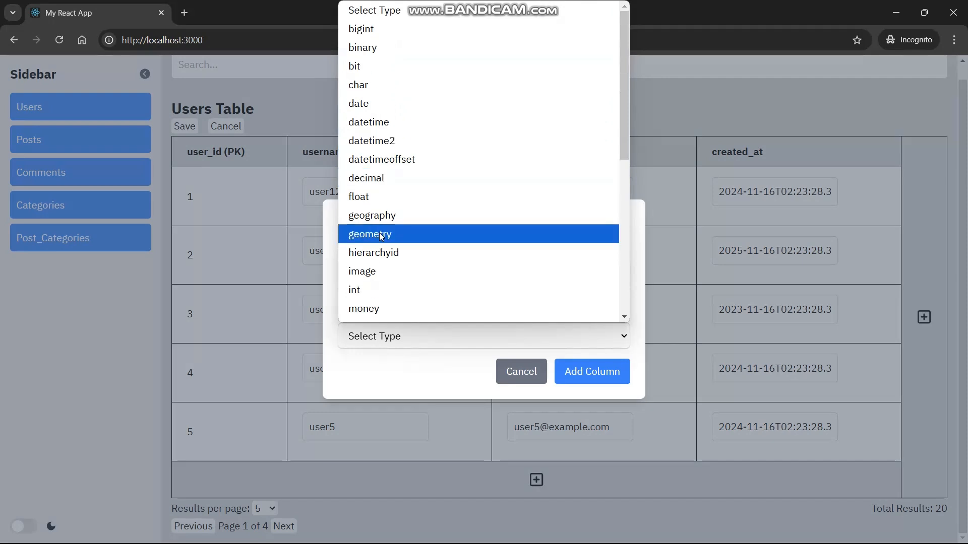
{"action": "scroll", "coordinate": [375, 252], "scroll_direction": "down", "scroll_amount": 2}
{"action": "left_click", "coordinate": [375, 260]}
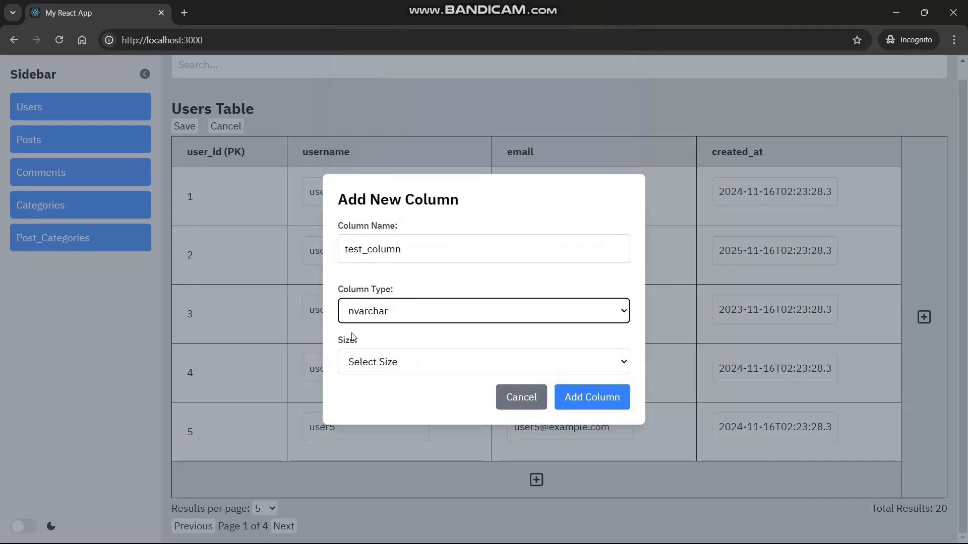
Change the new column's type to decimal.
{"action": "left_click_drag", "start_coordinate": [363, 341], "coordinate": [345, 342]}
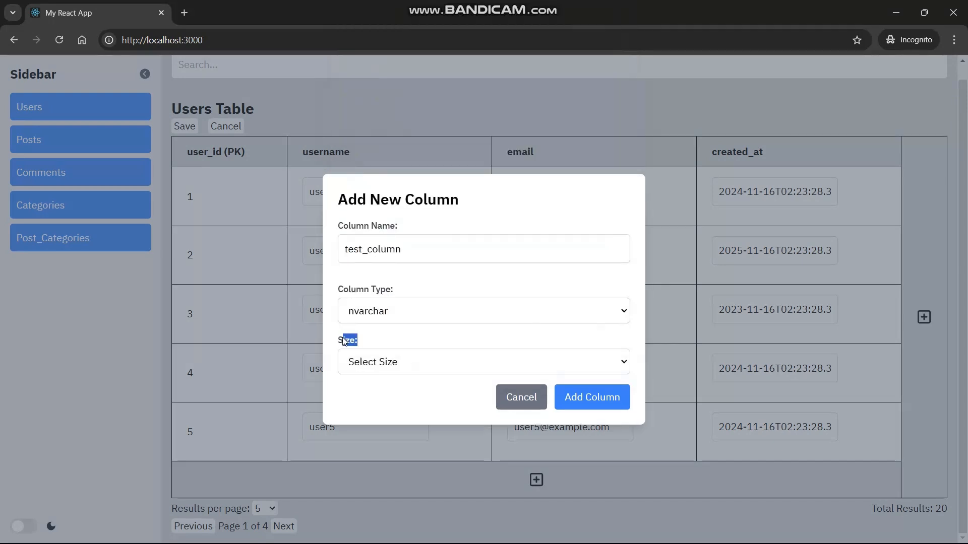
{"action": "left_click", "coordinate": [333, 342]}
{"action": "left_click", "coordinate": [366, 306]}
{"action": "scroll", "coordinate": [410, 225], "scroll_direction": "down", "scroll_amount": 3}
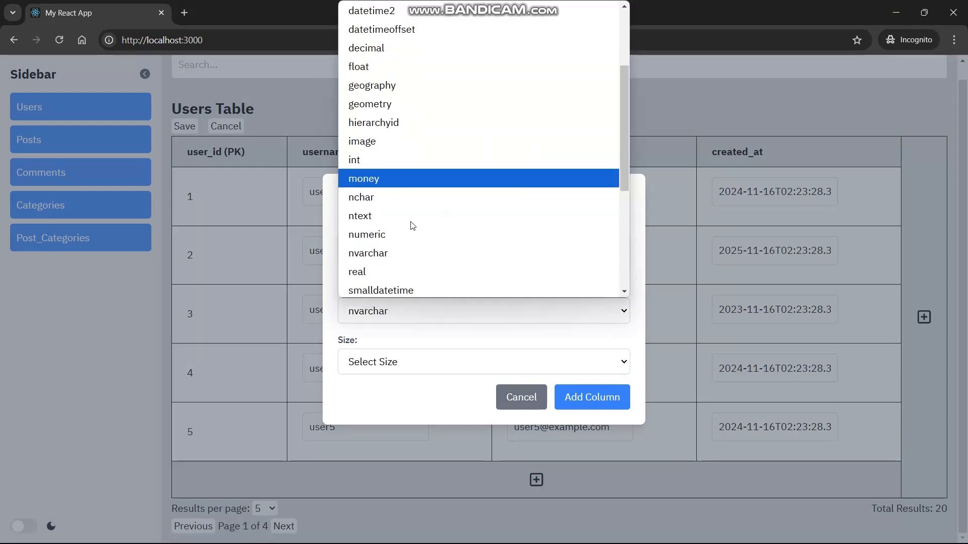
{"action": "scroll", "coordinate": [413, 225], "scroll_direction": "down", "scroll_amount": 1}
{"action": "scroll", "coordinate": [413, 226], "scroll_direction": "down", "scroll_amount": 3}
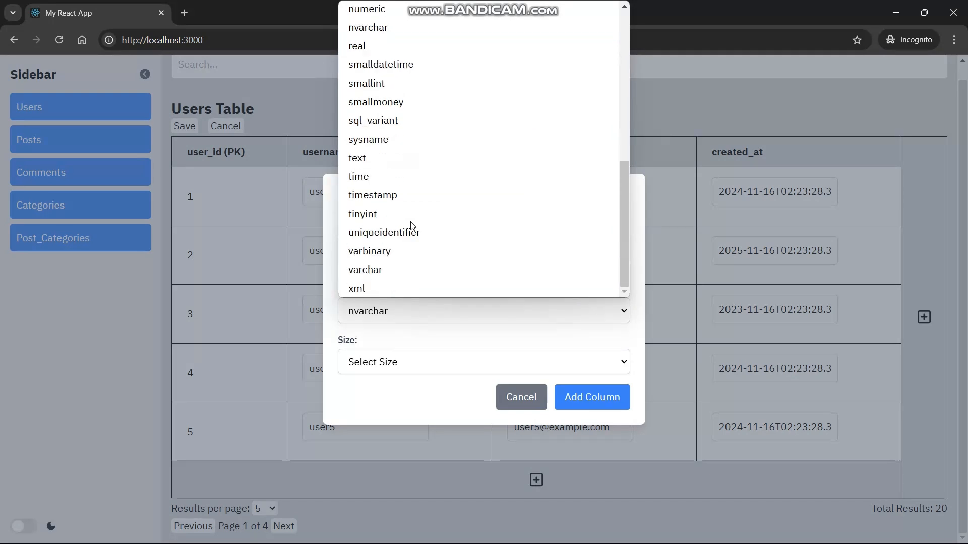
{"action": "scroll", "coordinate": [411, 225], "scroll_direction": "up", "scroll_amount": 5}
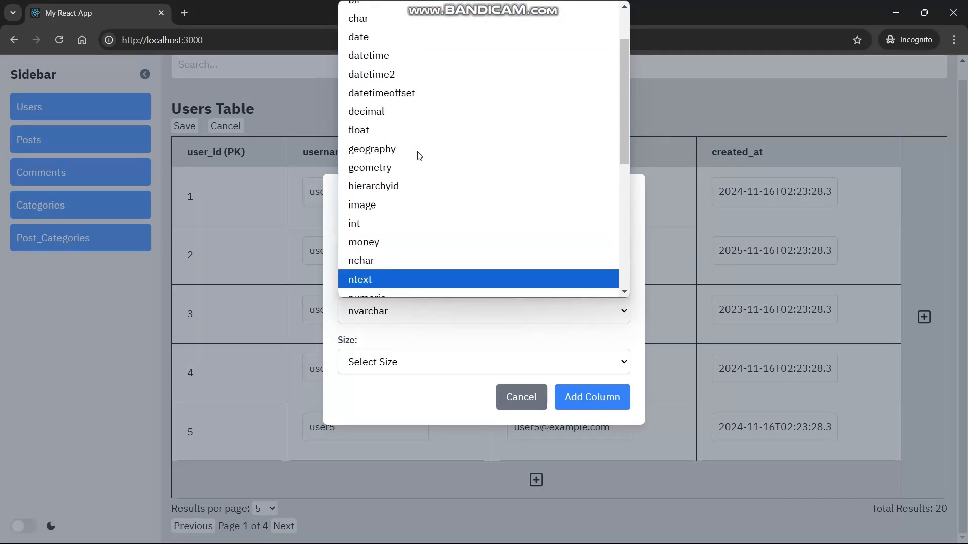
{"action": "scroll", "coordinate": [418, 155], "scroll_direction": "up", "scroll_amount": 4}
{"action": "left_click", "coordinate": [391, 185]}
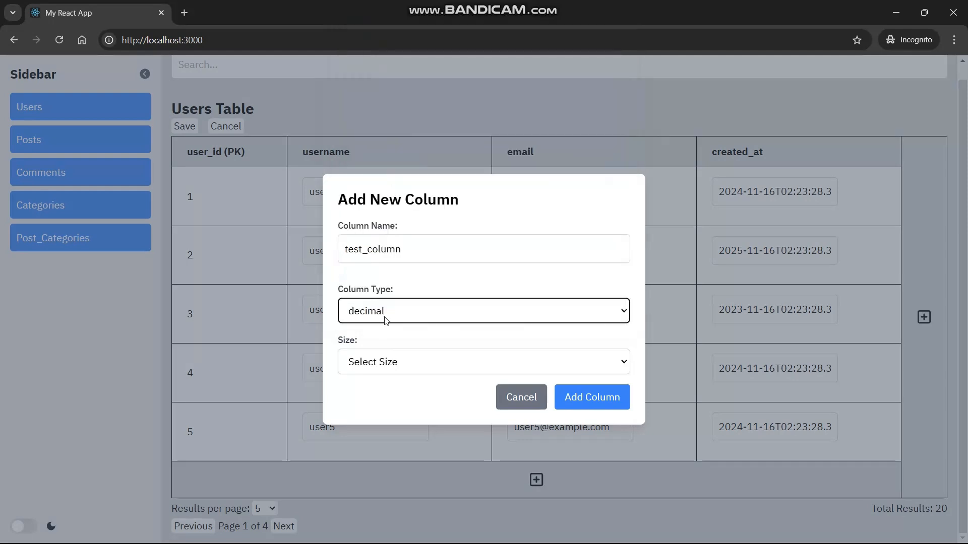
Try the decimal, float and varchar column types, checking each one's size options.
{"action": "left_click", "coordinate": [369, 366]}
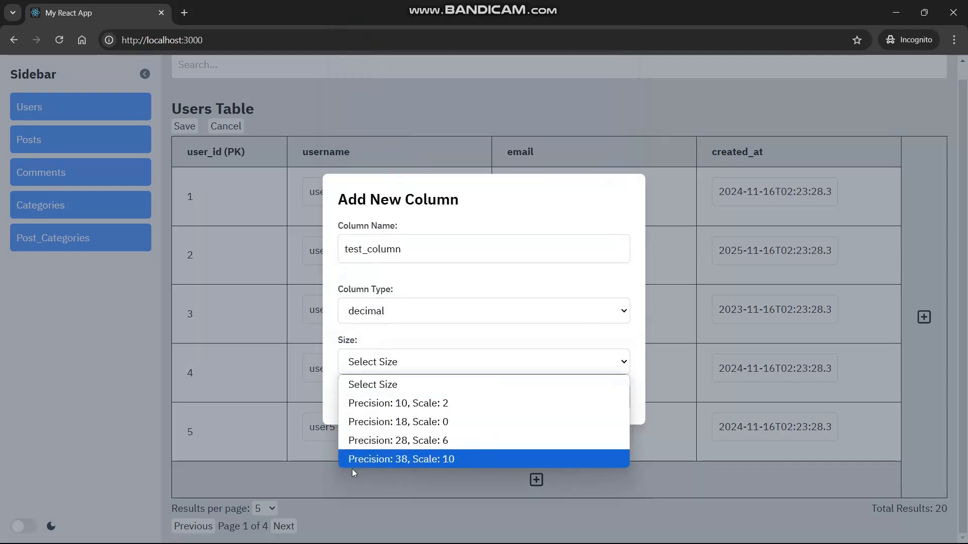
{"action": "left_click", "coordinate": [361, 362]}
{"action": "left_click", "coordinate": [363, 319]}
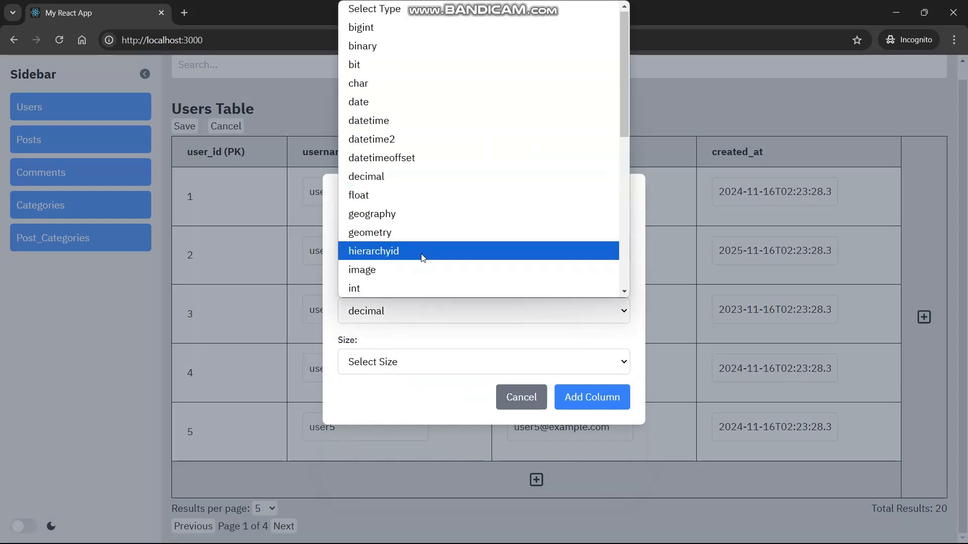
{"action": "scroll", "coordinate": [422, 247], "scroll_direction": "down", "scroll_amount": 1}
{"action": "left_click", "coordinate": [388, 154]}
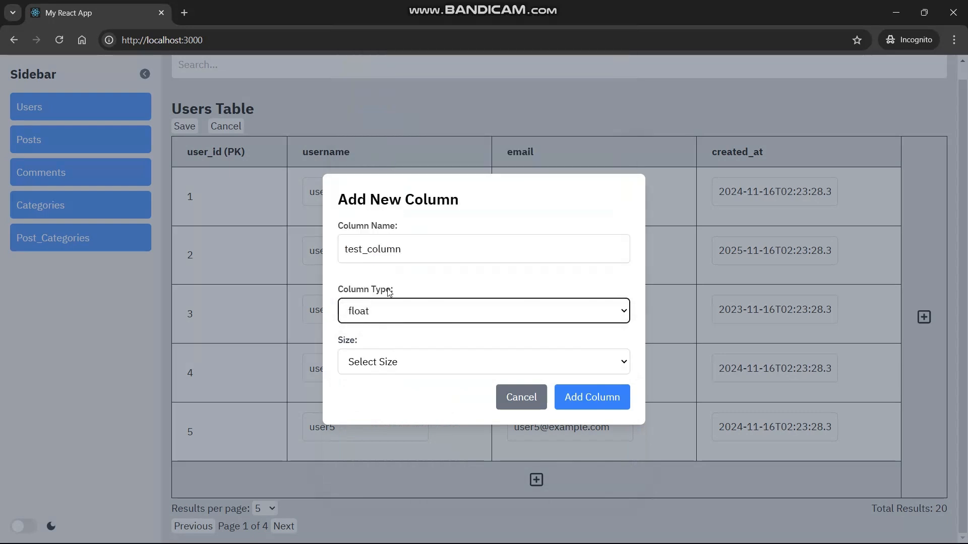
{"action": "left_click", "coordinate": [369, 358]}
{"action": "left_click", "coordinate": [367, 317]}
{"action": "left_click", "coordinate": [368, 318]}
{"action": "left_click", "coordinate": [368, 317]}
{"action": "scroll", "coordinate": [384, 268], "scroll_direction": "down", "scroll_amount": 5}
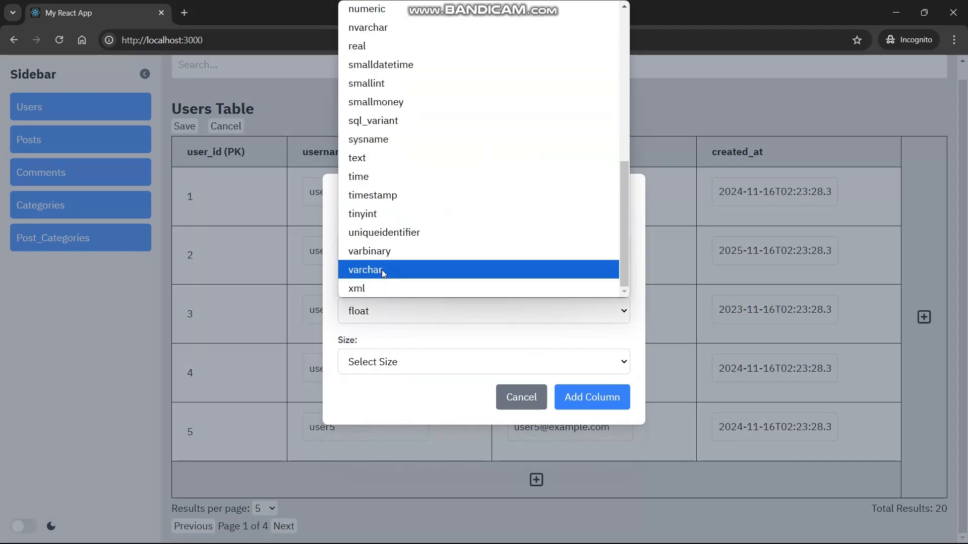
{"action": "left_click", "coordinate": [382, 270]}
{"action": "left_click", "coordinate": [368, 369]}
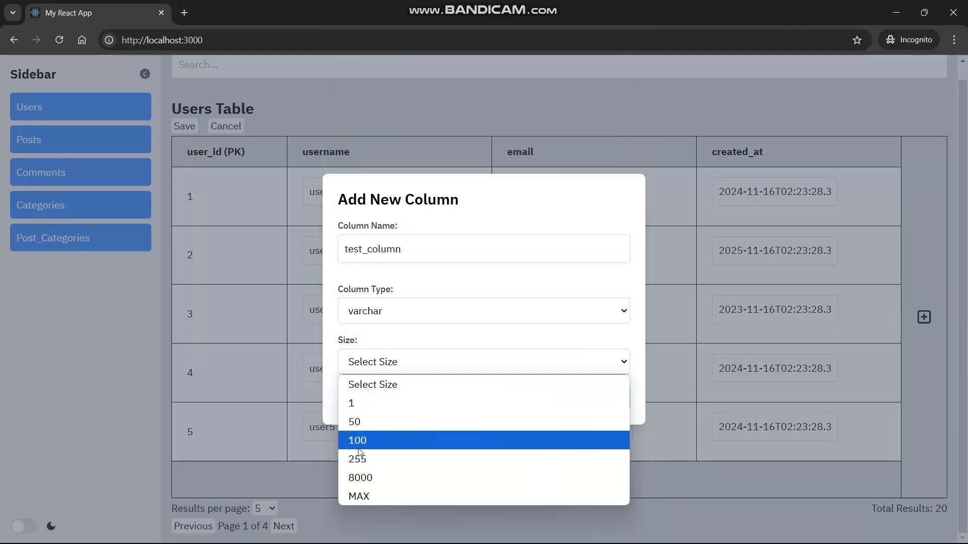
Set the column type to nvarchar with size 50 and add test_column to the table.
{"action": "left_click", "coordinate": [382, 310]}
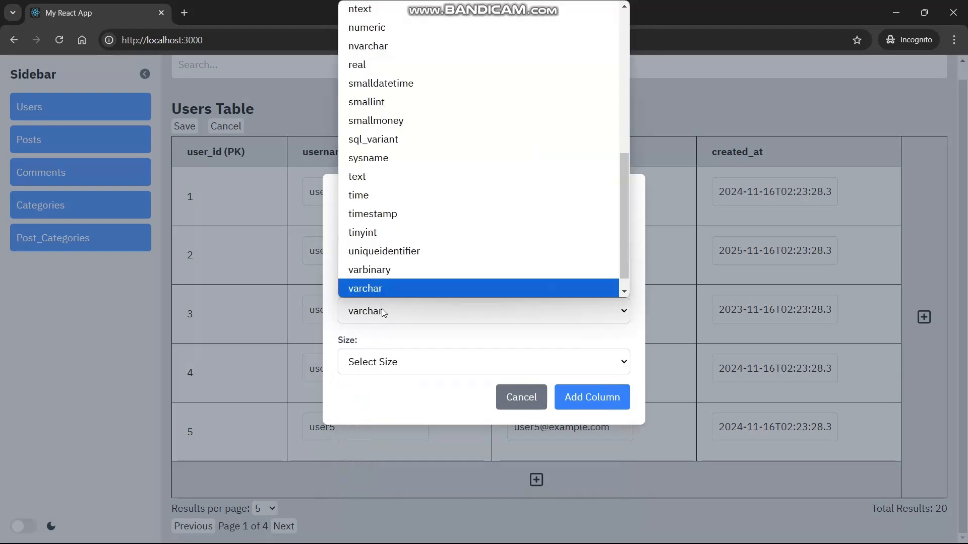
{"action": "scroll", "coordinate": [407, 158], "scroll_direction": "up", "scroll_amount": 5}
{"action": "scroll", "coordinate": [399, 160], "scroll_direction": "down", "scroll_amount": 2}
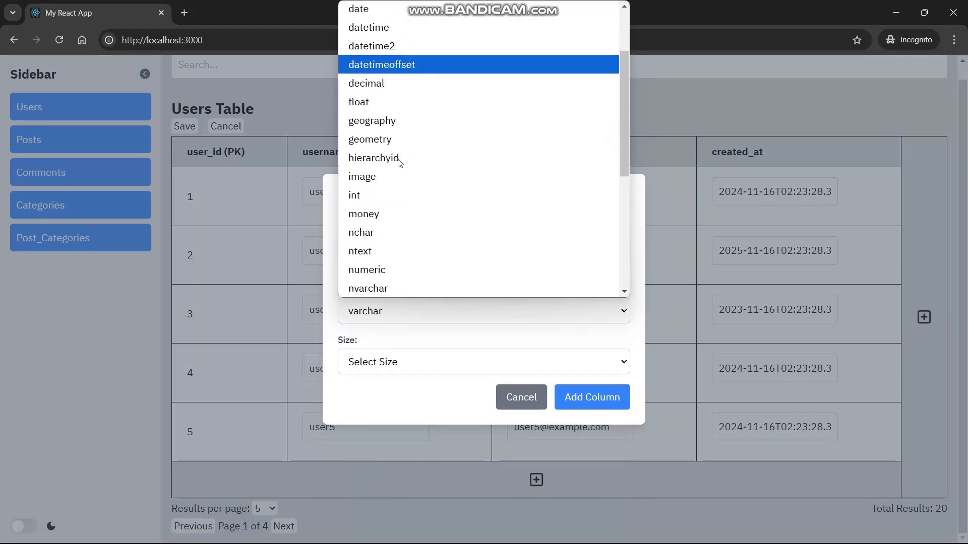
{"action": "scroll", "coordinate": [397, 161], "scroll_direction": "down", "scroll_amount": 3}
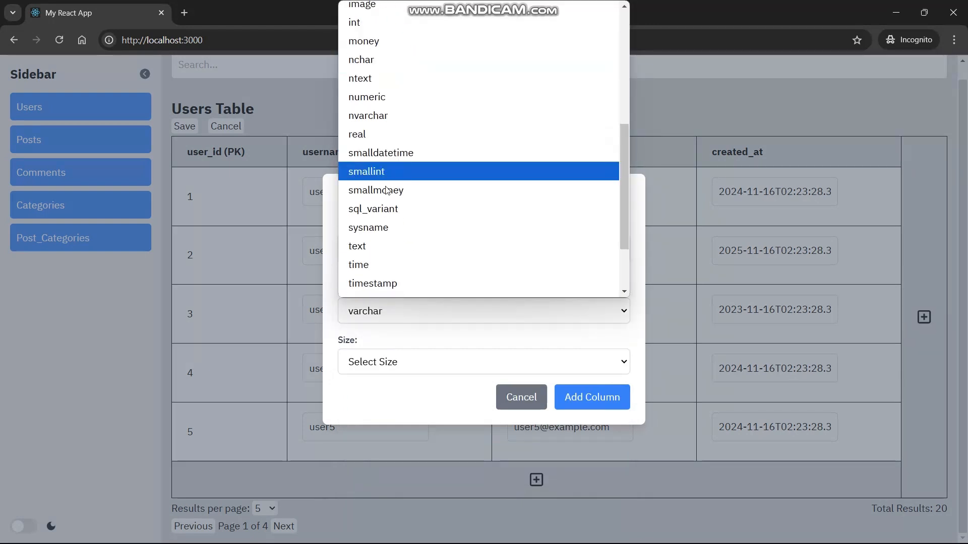
{"action": "left_click", "coordinate": [386, 117]}
{"action": "left_click", "coordinate": [389, 359]}
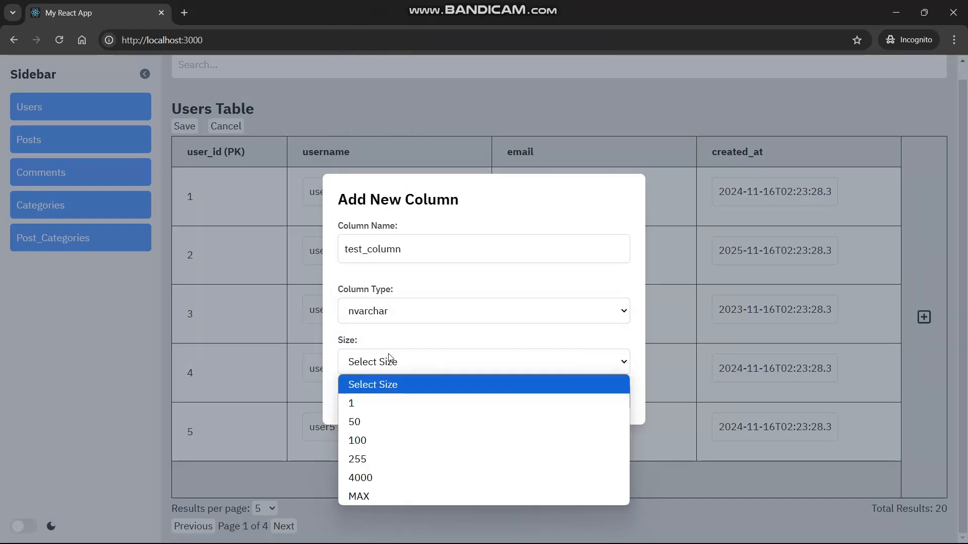
{"action": "left_click", "coordinate": [376, 420]}
{"action": "left_click", "coordinate": [592, 401]}
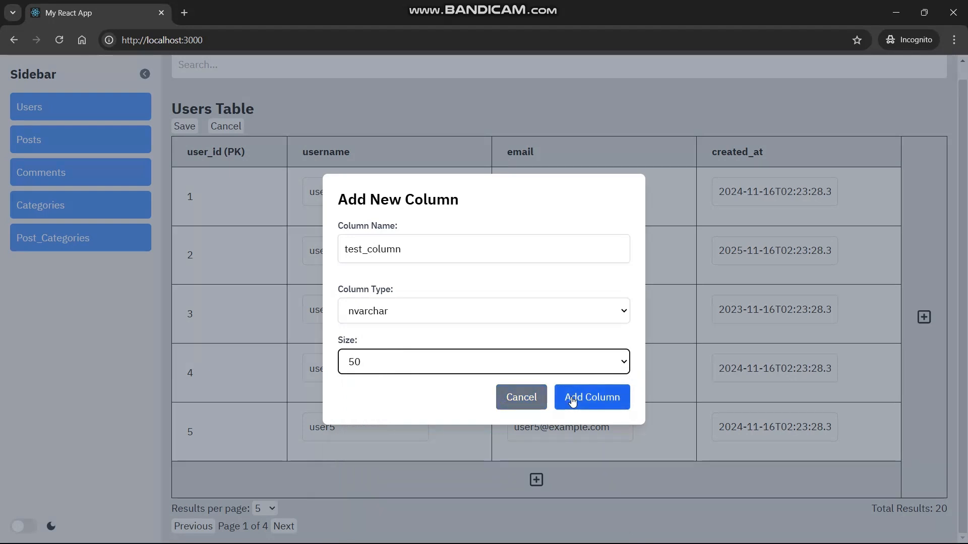
{"action": "left_click", "coordinate": [573, 401]}
{"action": "left_click", "coordinate": [792, 190]}
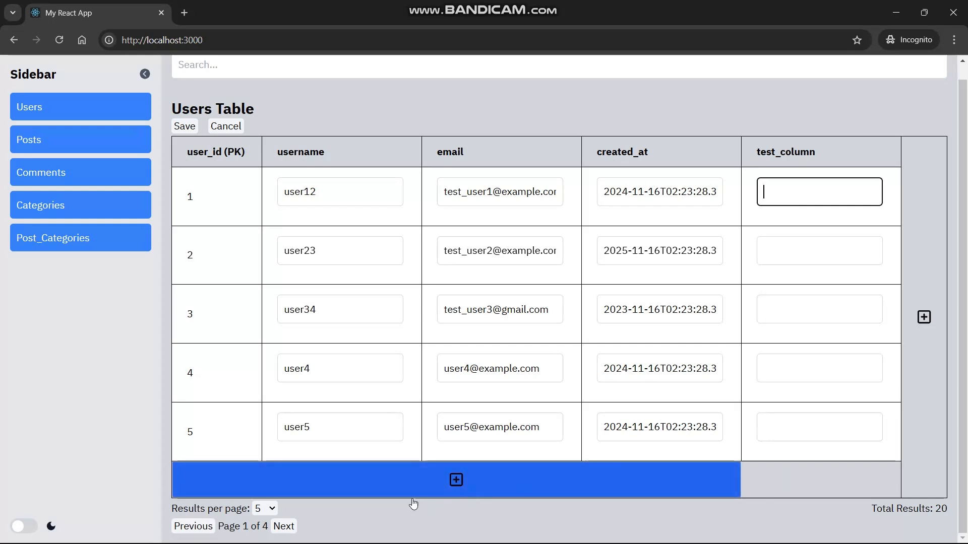
{"action": "right_click", "coordinate": [292, 527]}
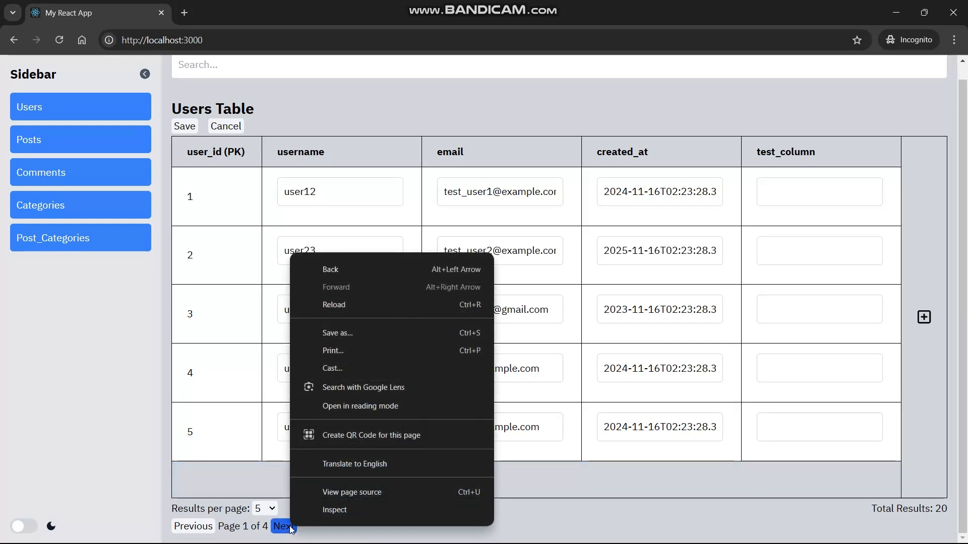
{"action": "left_click", "coordinate": [290, 525]}
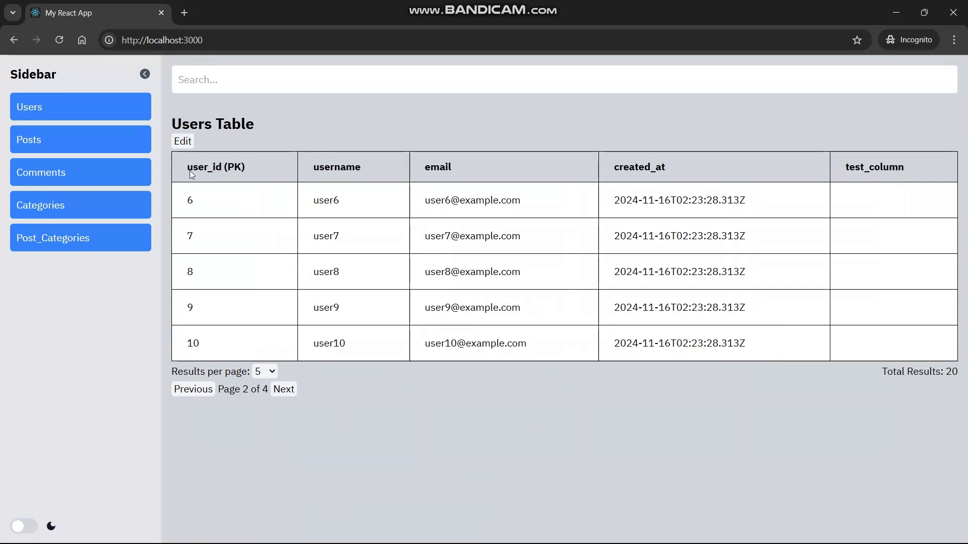
{"action": "left_click", "coordinate": [286, 395]}
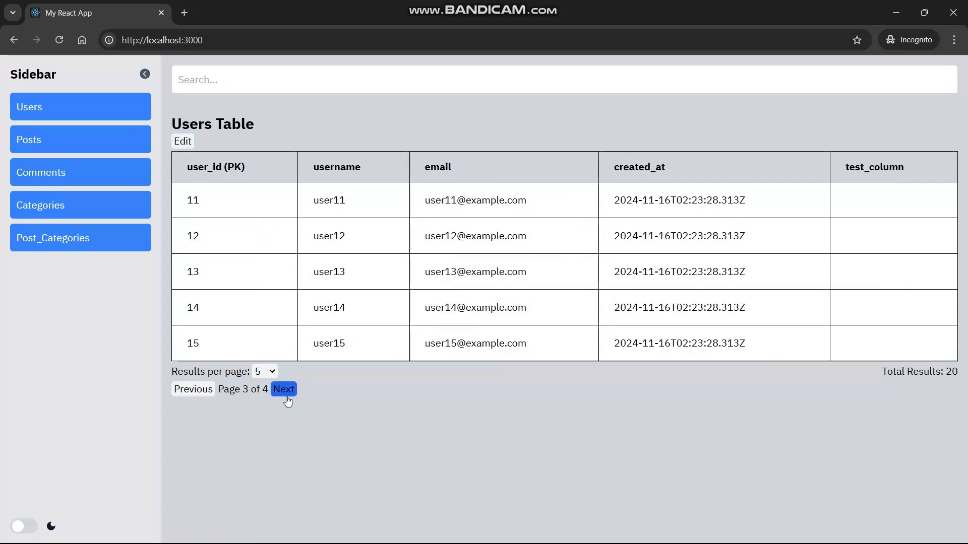
{"action": "left_click", "coordinate": [286, 396]}
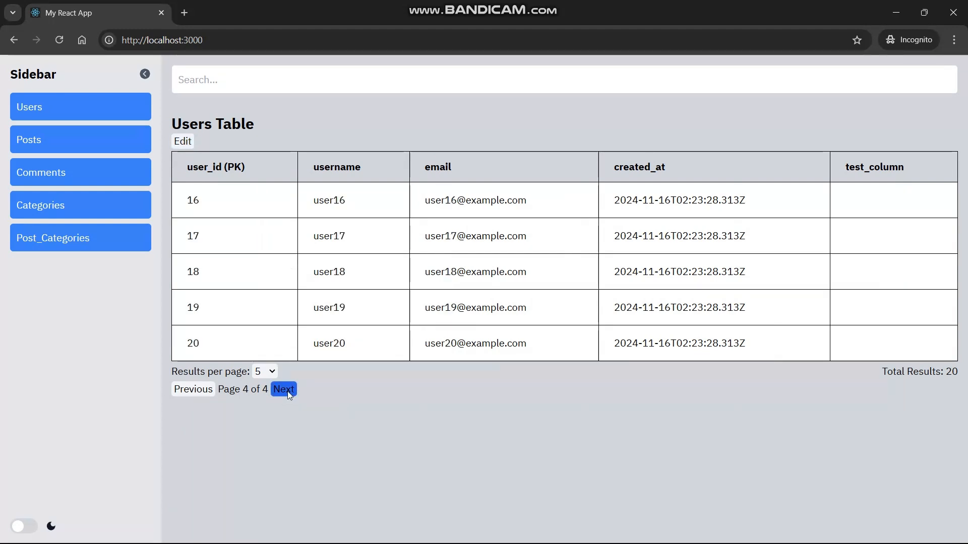
{"action": "left_click", "coordinate": [208, 397]}
{"action": "left_click", "coordinate": [208, 396]}
{"action": "left_click", "coordinate": [208, 397]}
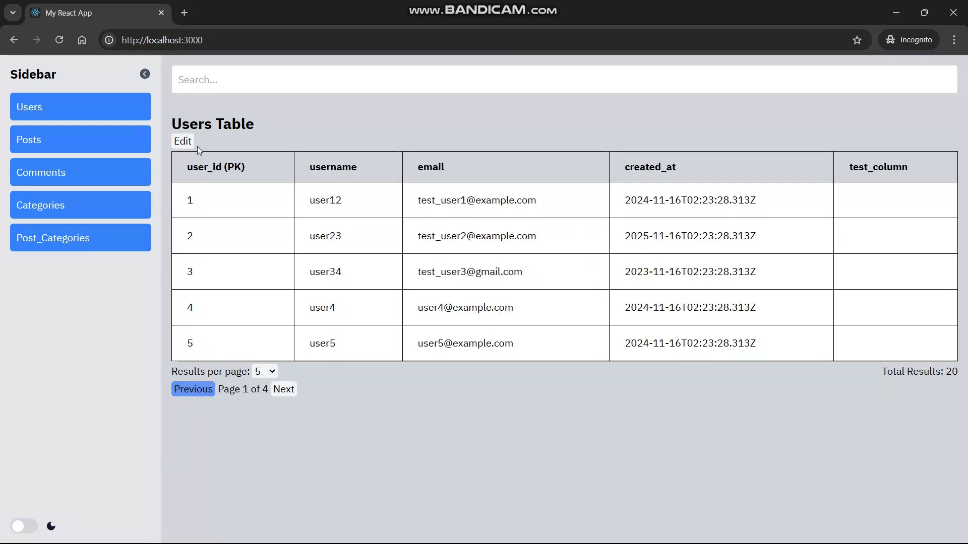
{"action": "left_click", "coordinate": [182, 141]}
Enter test1, test2 and test3 in test_column for rows 1–3, then append a blank row.
{"action": "left_click", "coordinate": [783, 202]}
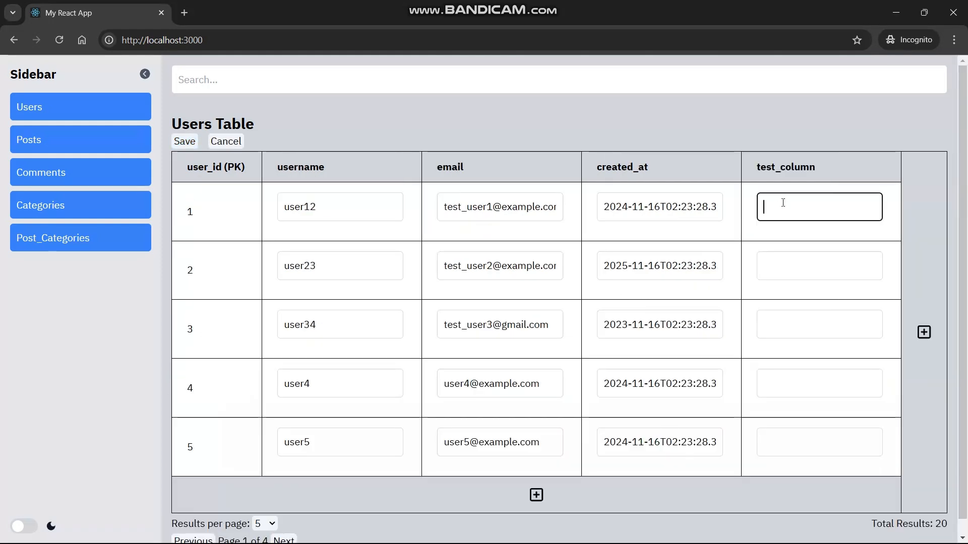
{"action": "type", "text": "test1"}
{"action": "key", "text": "Tab"}
{"action": "left_click", "coordinate": [781, 257]}
{"action": "type", "text": "test"}
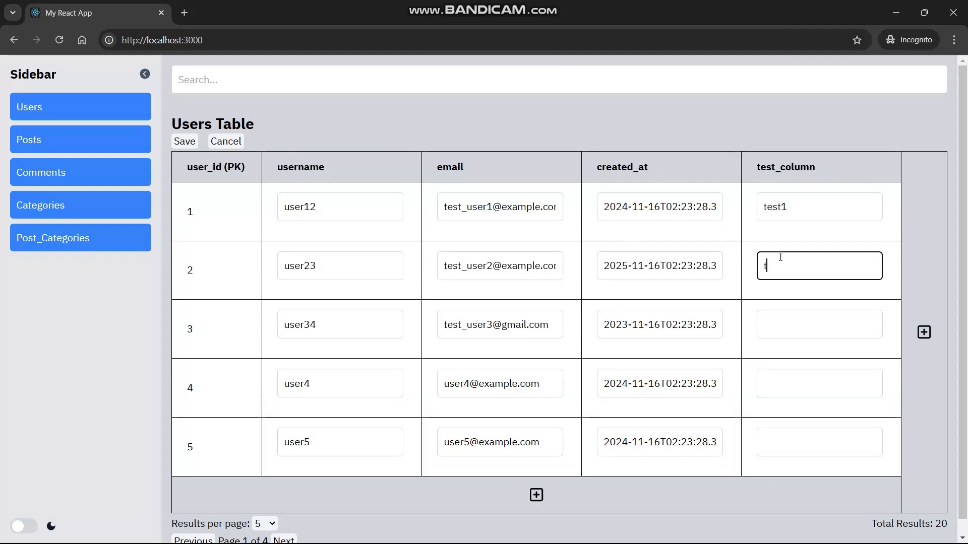
{"action": "key", "text": "Tab"}
{"action": "left_click", "coordinate": [785, 264]}
{"action": "left_click", "coordinate": [779, 323]}
{"action": "type", "text": "test3"}
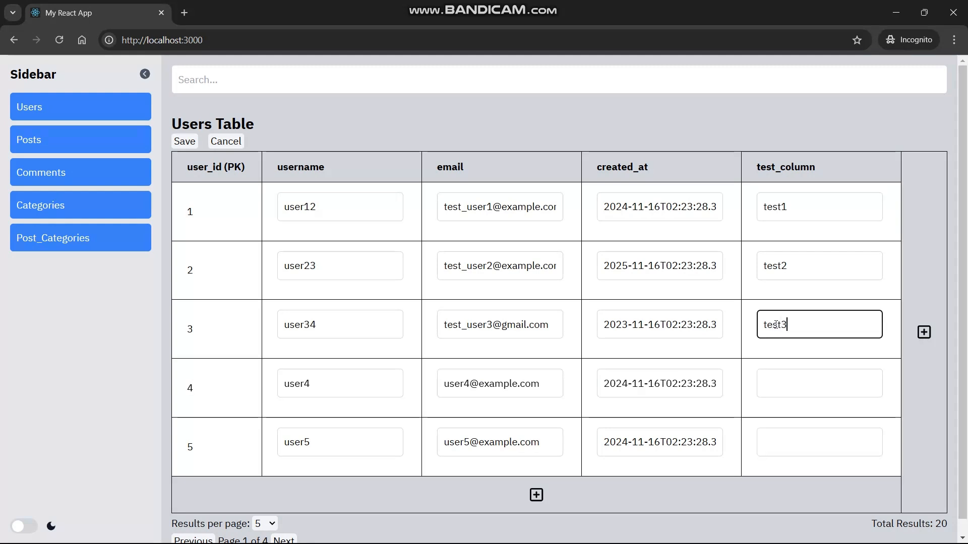
{"action": "scroll", "coordinate": [577, 261], "scroll_direction": "down", "scroll_amount": 1}
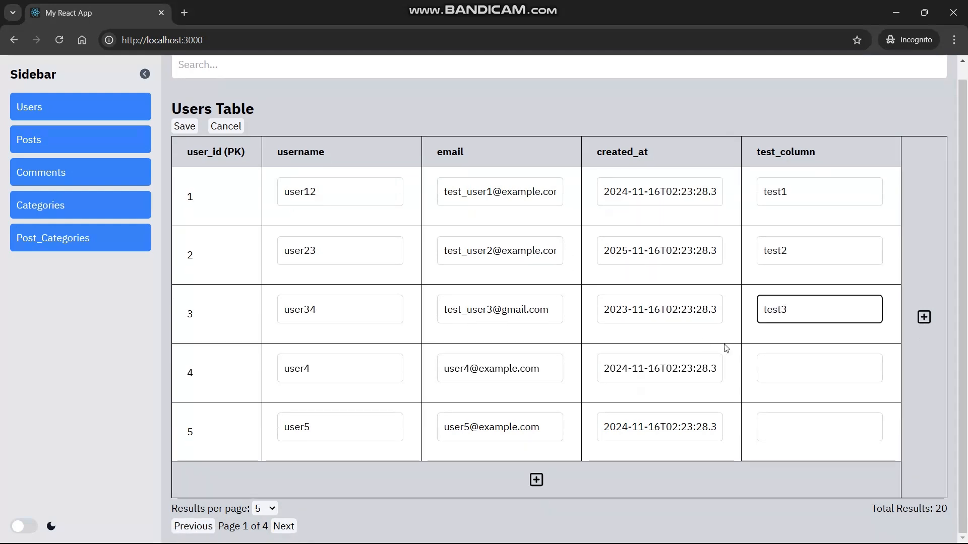
{"action": "left_click", "coordinate": [641, 484]}
Stay on the page and inspect the new row's Auto-generated label.
{"action": "scroll", "coordinate": [522, 419], "scroll_direction": "left", "scroll_amount": 5}
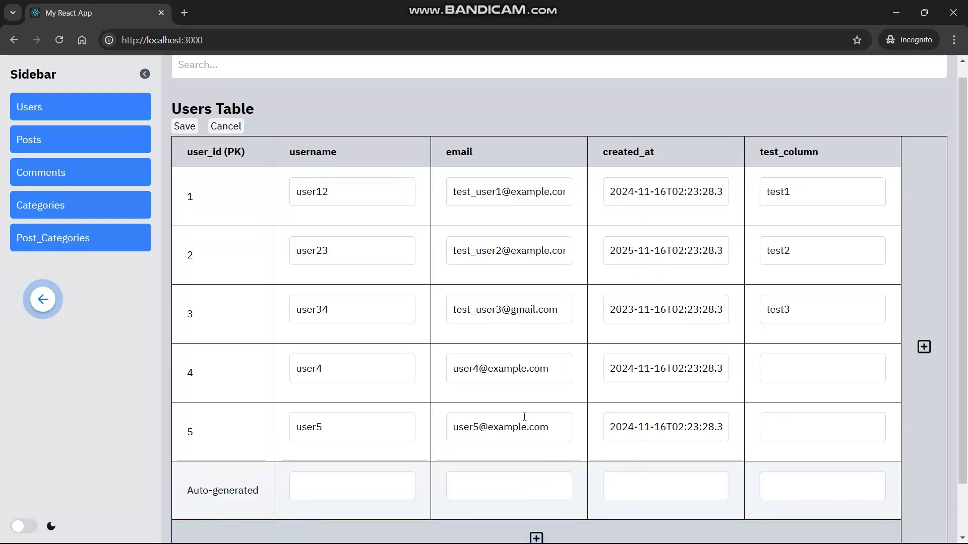
{"action": "left_click", "coordinate": [584, 137]}
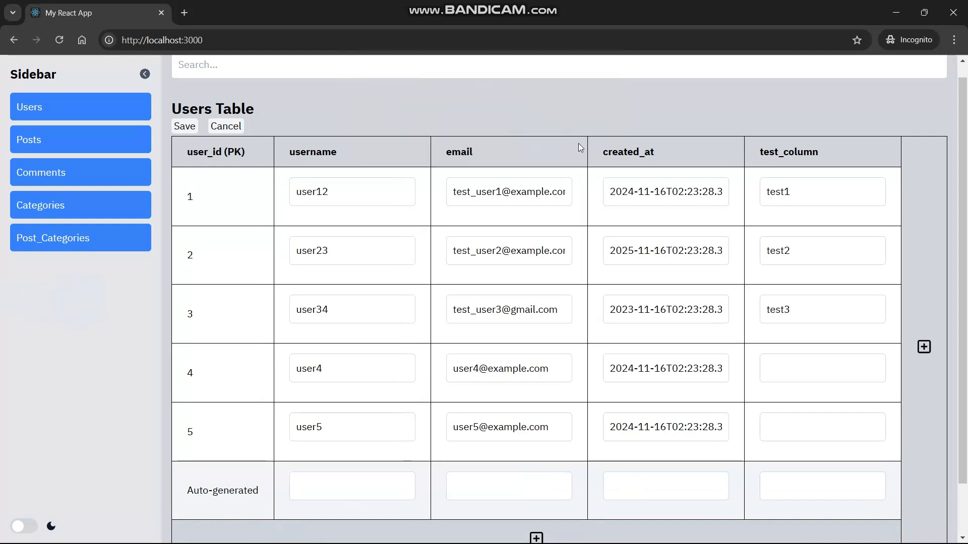
{"action": "mouse_move", "coordinate": [258, 490]}
{"action": "left_mouse_down"}
{"action": "mouse_move", "coordinate": [173, 492]}
{"action": "mouse_move", "coordinate": [263, 492]}
{"action": "left_mouse_up"}
{"action": "left_click", "coordinate": [222, 486]}
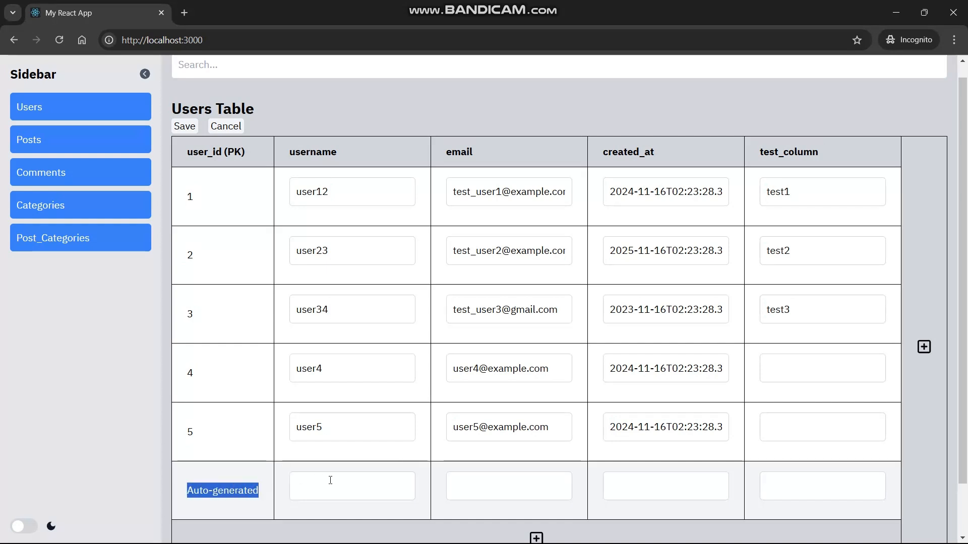
{"action": "left_click", "coordinate": [230, 487]}
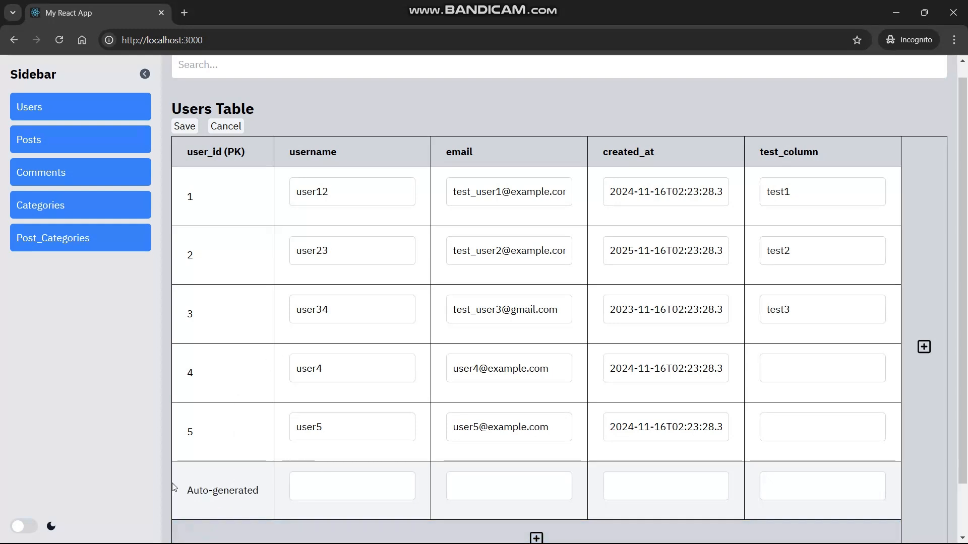
{"action": "left_click_drag", "start_coordinate": [177, 489], "coordinate": [254, 490]}
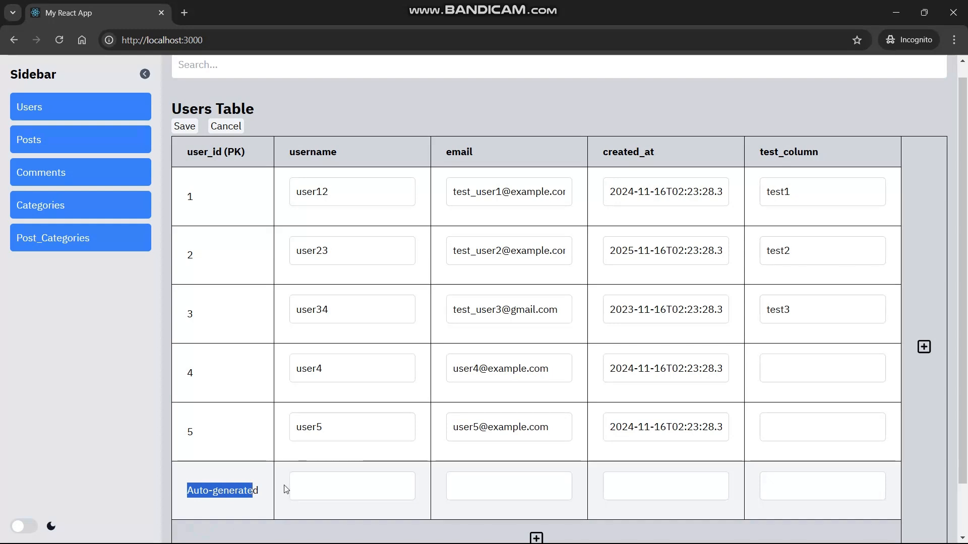
Fill the new row with username user21, an e-mail, created_at 2024 and test_column test21.
{"action": "left_click", "coordinate": [333, 485]}
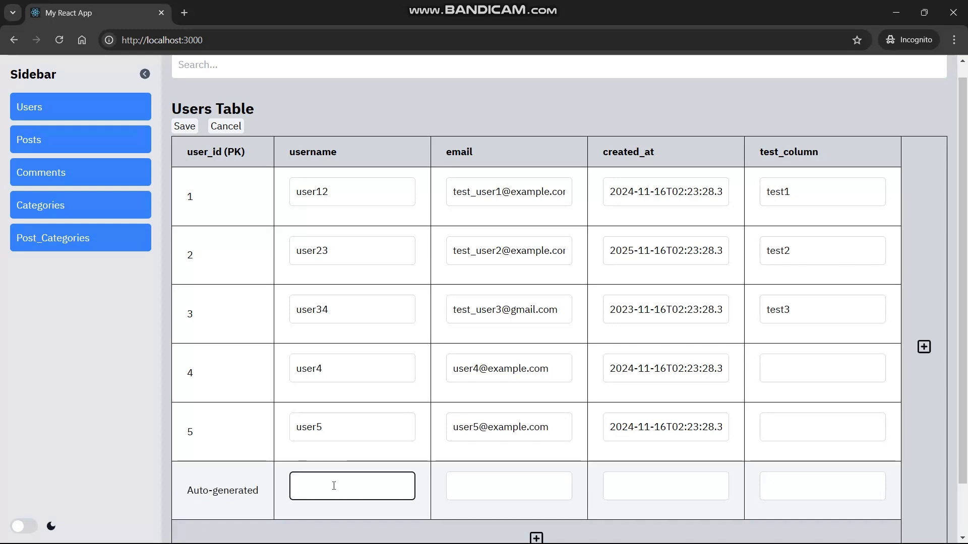
{"action": "scroll", "coordinate": [334, 485], "scroll_direction": "down", "scroll_amount": 1}
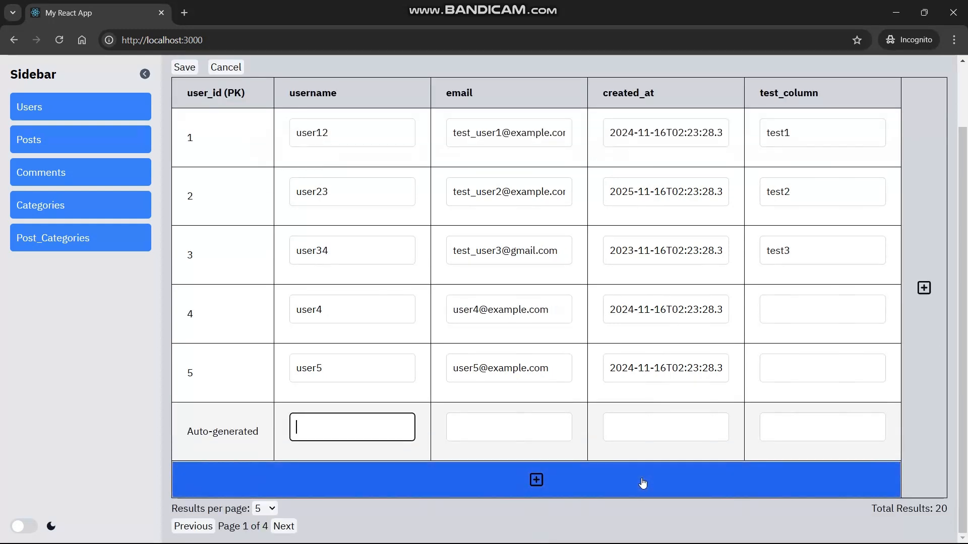
{"action": "type", "text": "user23"}
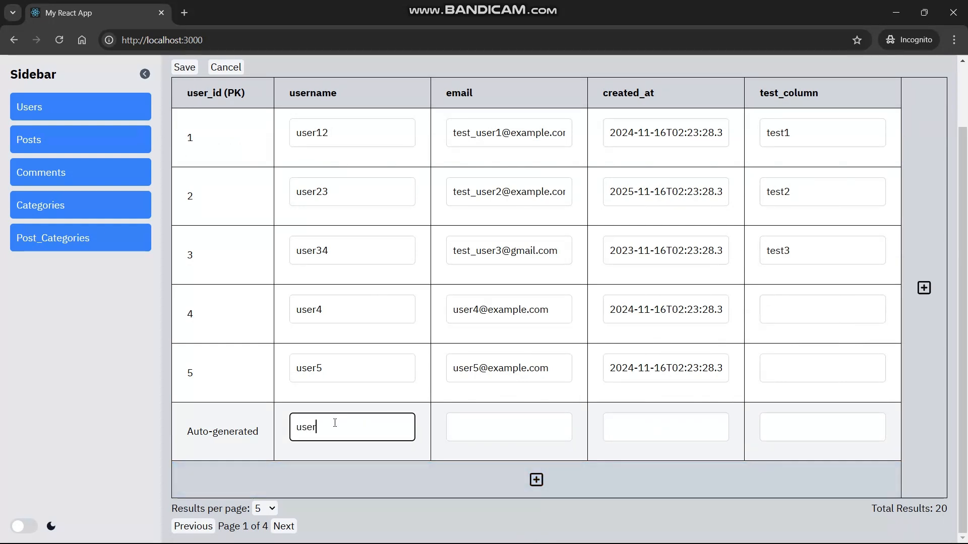
{"action": "key", "text": "Tab"}
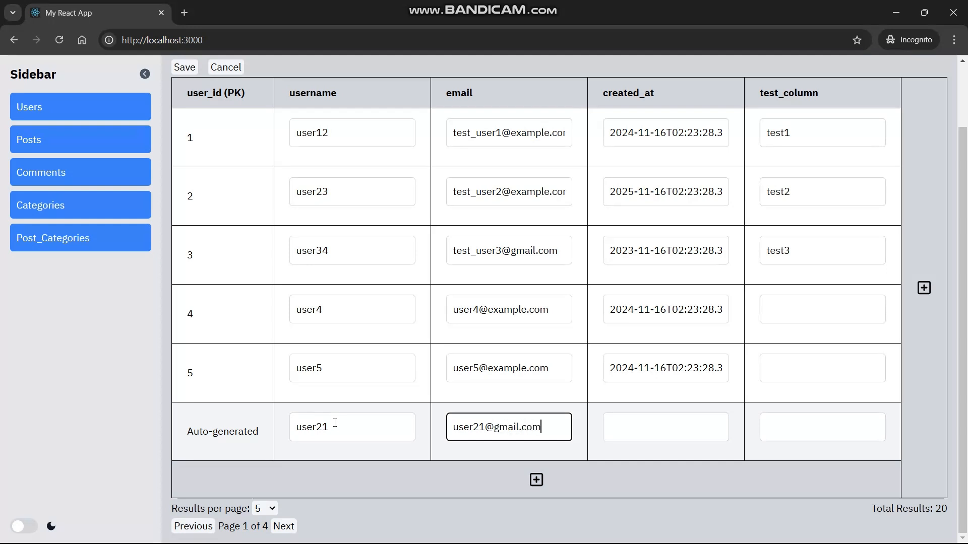
{"action": "key", "text": "Tab"}
{"action": "type", "text": "2024"}
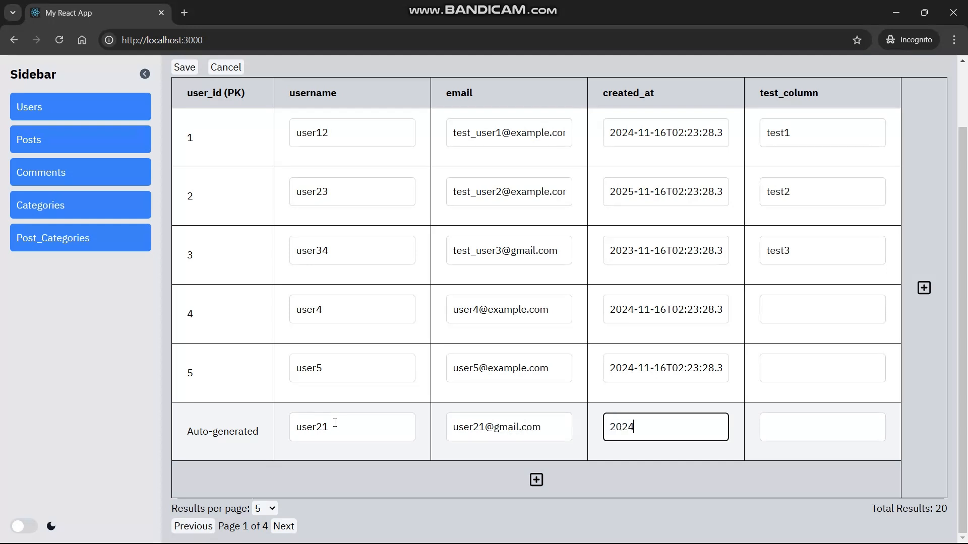
{"action": "key", "text": "Tab"}
{"action": "type", "text": "test5"}
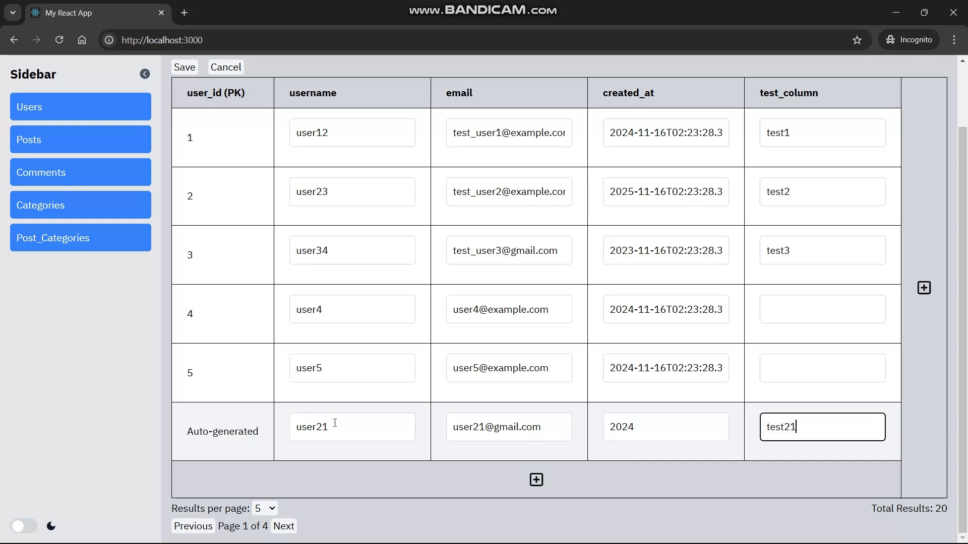
Add a second blank row and enter username user25.
{"action": "left_click", "coordinate": [316, 479]}
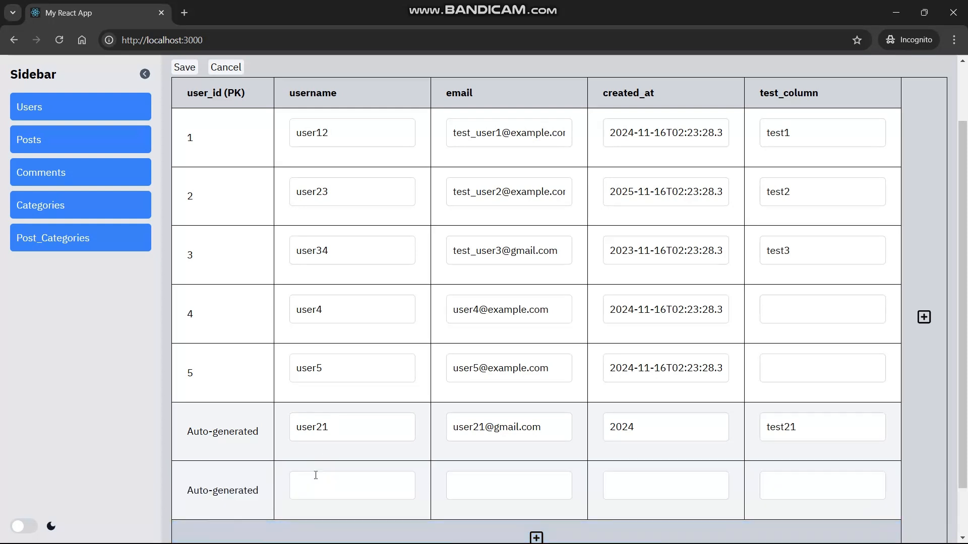
{"action": "scroll", "coordinate": [332, 454], "scroll_direction": "down", "scroll_amount": 2}
{"action": "left_click", "coordinate": [327, 422]}
{"action": "type", "text": "u"}
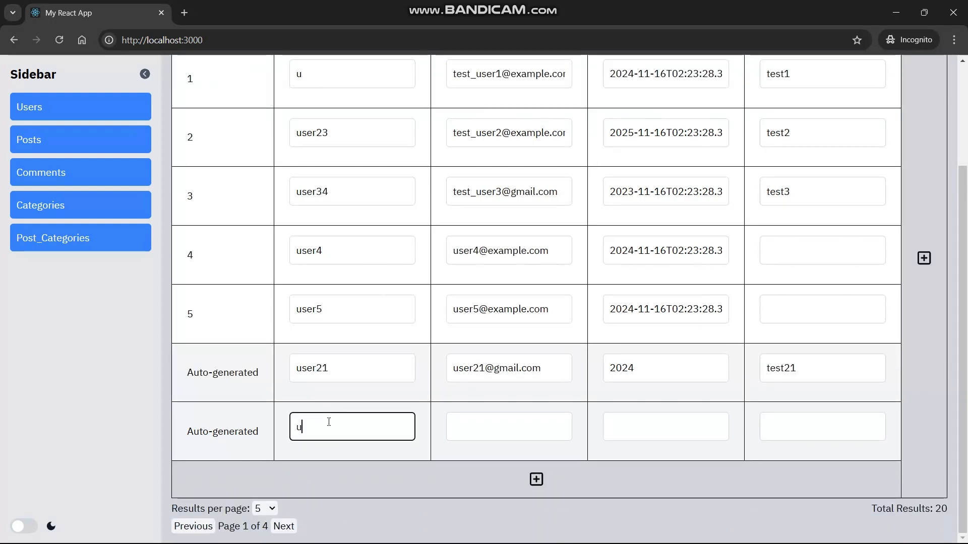
{"action": "type", "text": "ser22"}
{"action": "key", "text": "BackSpace"}
{"action": "type", "text": "3"}
{"action": "key", "text": "BackSpace"}
{"action": "type", "text": "4"}
{"action": "key", "text": "BackSpace"}
{"action": "type", "text": "5"}
{"action": "key", "text": "BackSpace"}
{"action": "type", "text": "5"}
Give the second row an e-mail, created_at 2024 and test_column test24.
{"action": "key", "text": "Tab"}
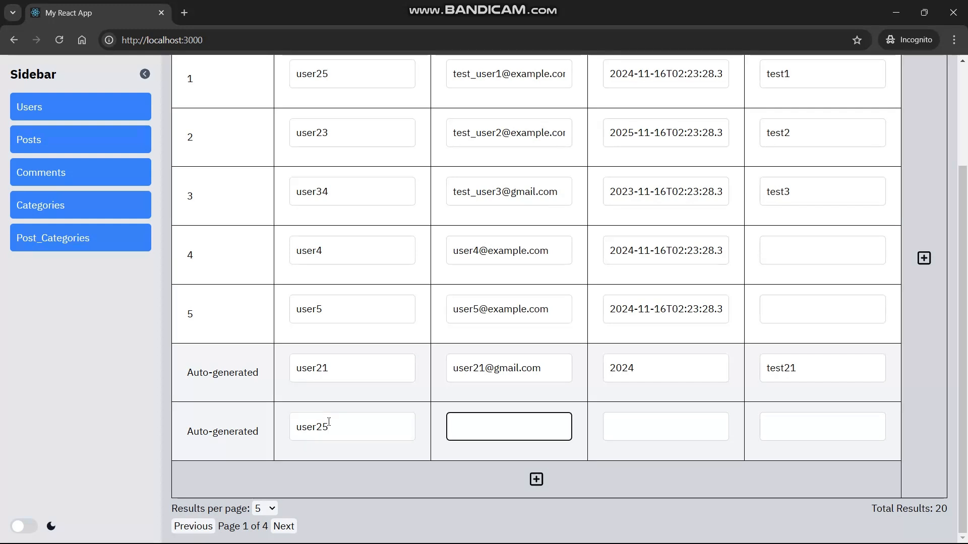
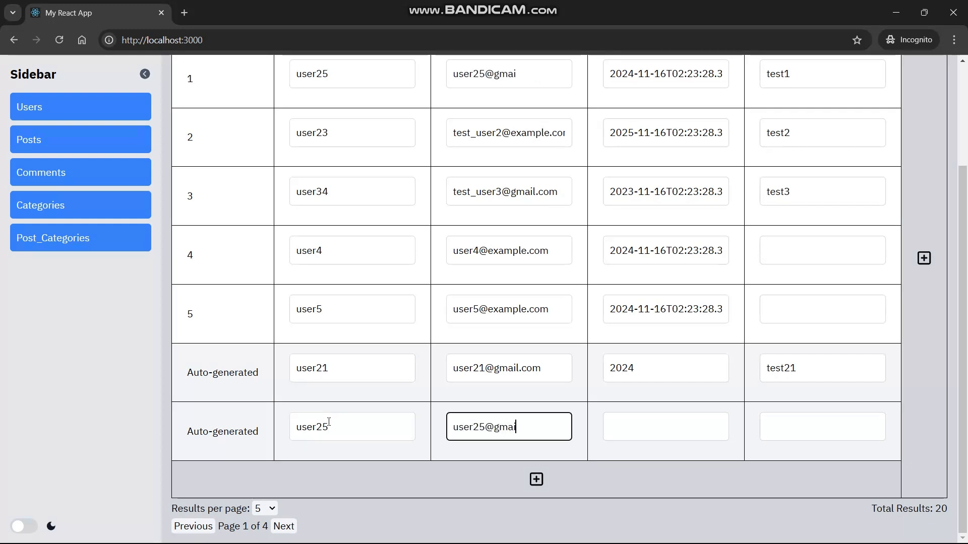
{"action": "key", "text": "Tab"}
{"action": "type", "text": "2024"}
{"action": "key", "text": "Tab"}
{"action": "type", "text": "test24"}
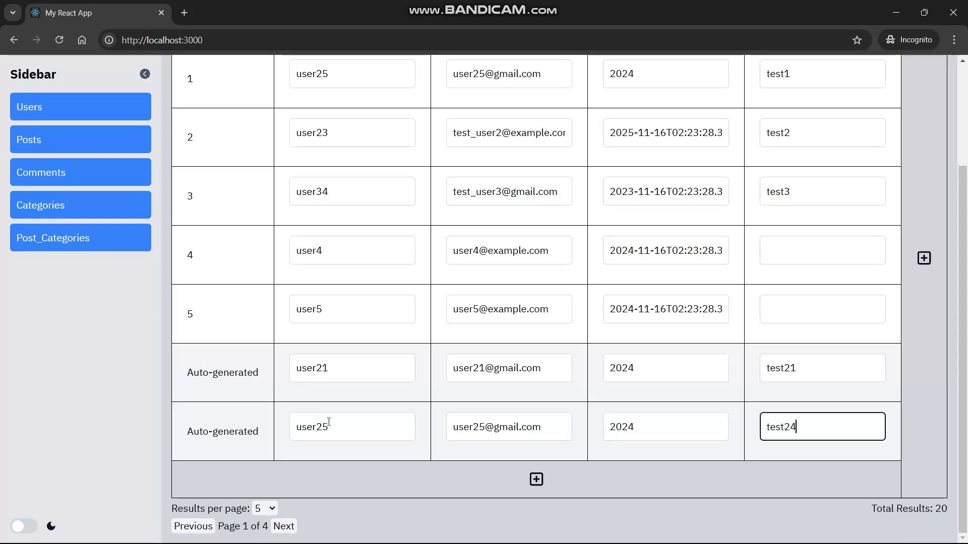
{"action": "left_click", "coordinate": [322, 426]}
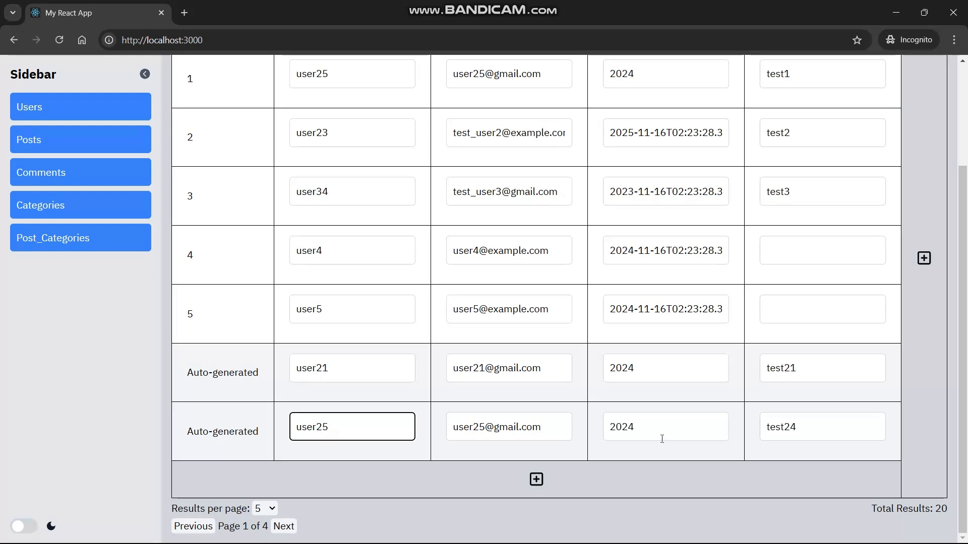
{"action": "scroll", "coordinate": [301, 499], "scroll_direction": "up", "scroll_amount": 3}
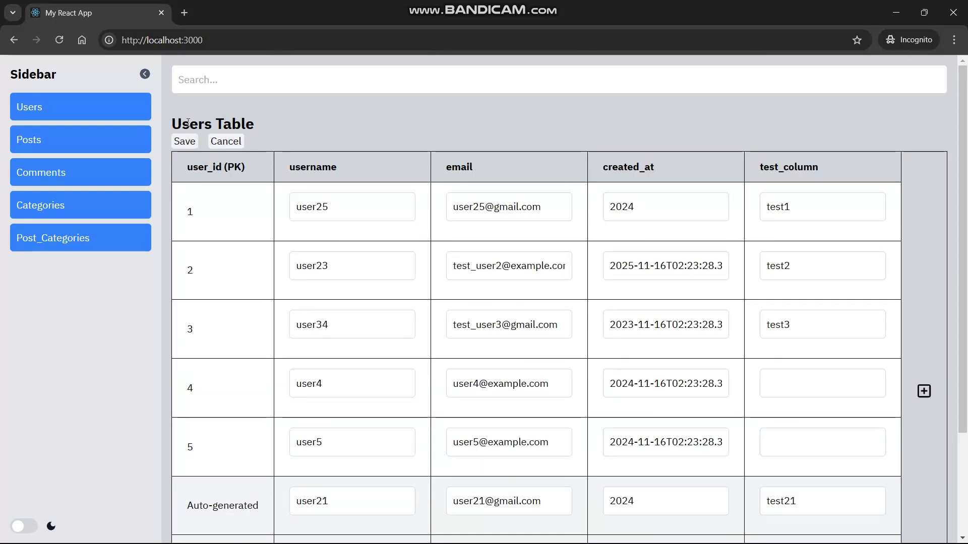
Save and confirm the two new Users rows, then check the page count.
{"action": "left_click", "coordinate": [184, 141]}
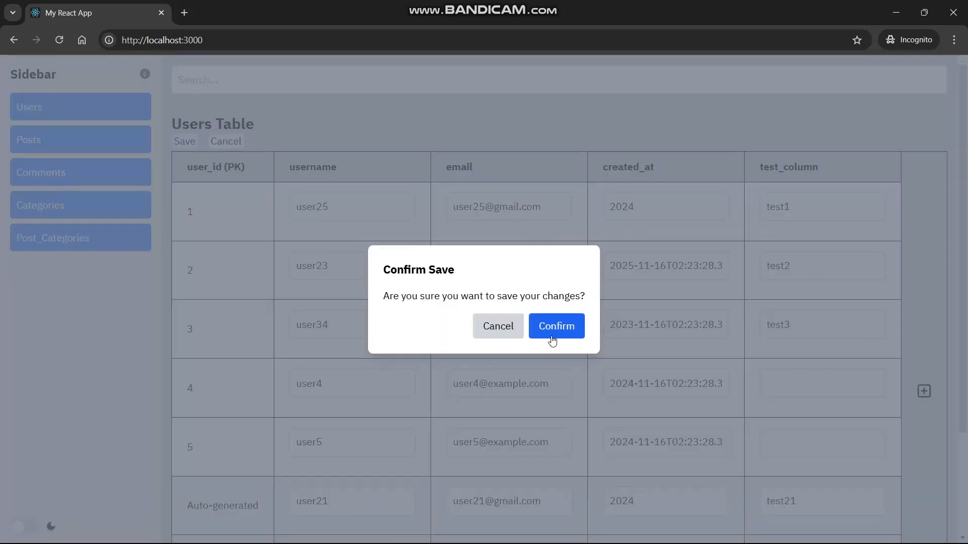
{"action": "left_click", "coordinate": [555, 333]}
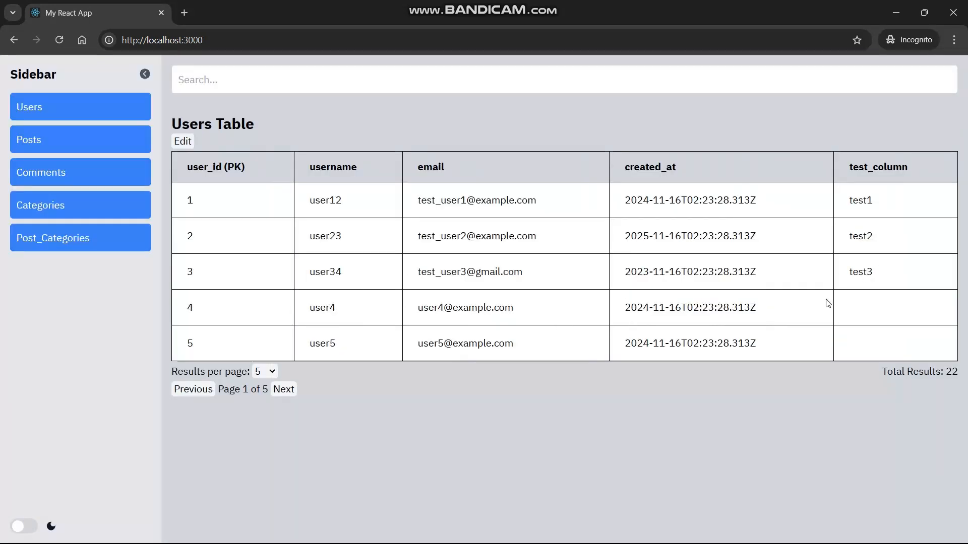
{"action": "left_click_drag", "start_coordinate": [876, 273], "coordinate": [843, 199]}
{"action": "left_click", "coordinate": [841, 199]}
{"action": "left_click_drag", "start_coordinate": [242, 391], "coordinate": [274, 392]}
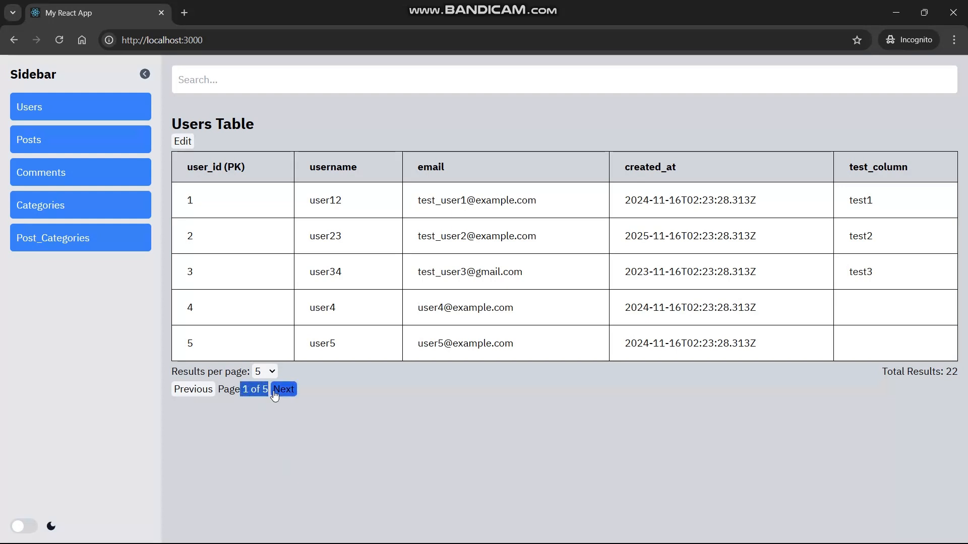
{"action": "left_click", "coordinate": [333, 382]}
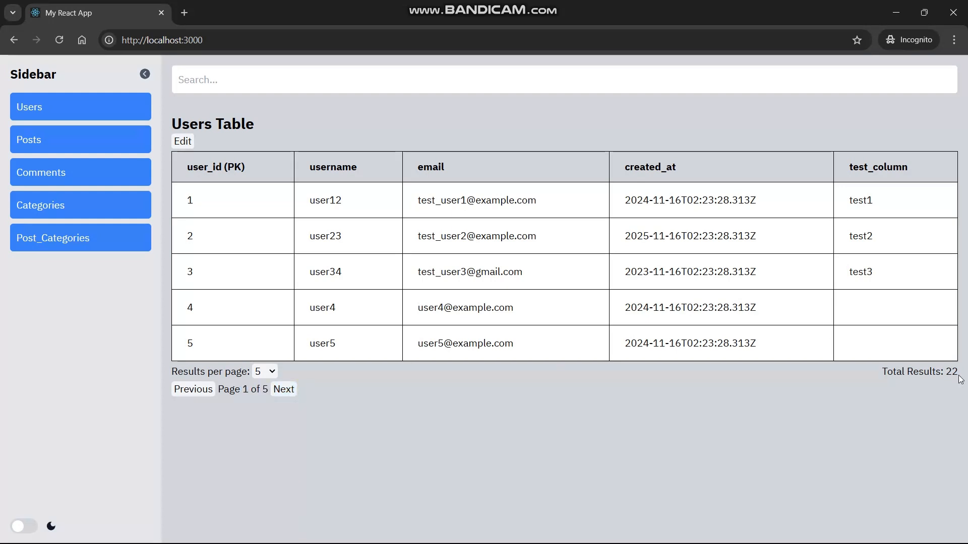
Show 50 results per page and verify rows 21–22 carry 2024 creation dates.
{"action": "left_click", "coordinate": [263, 372]}
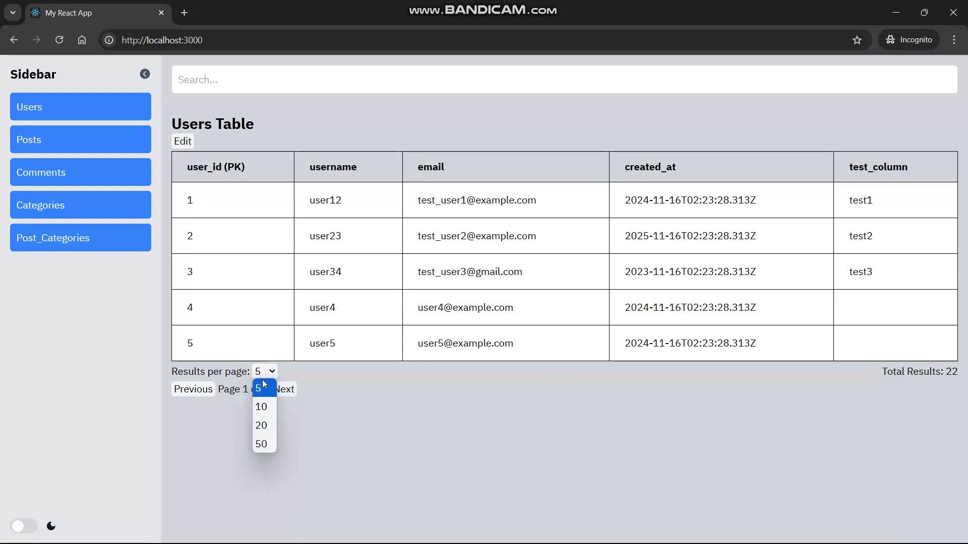
{"action": "left_click", "coordinate": [257, 443]}
{"action": "scroll", "coordinate": [340, 368], "scroll_direction": "down", "scroll_amount": 10}
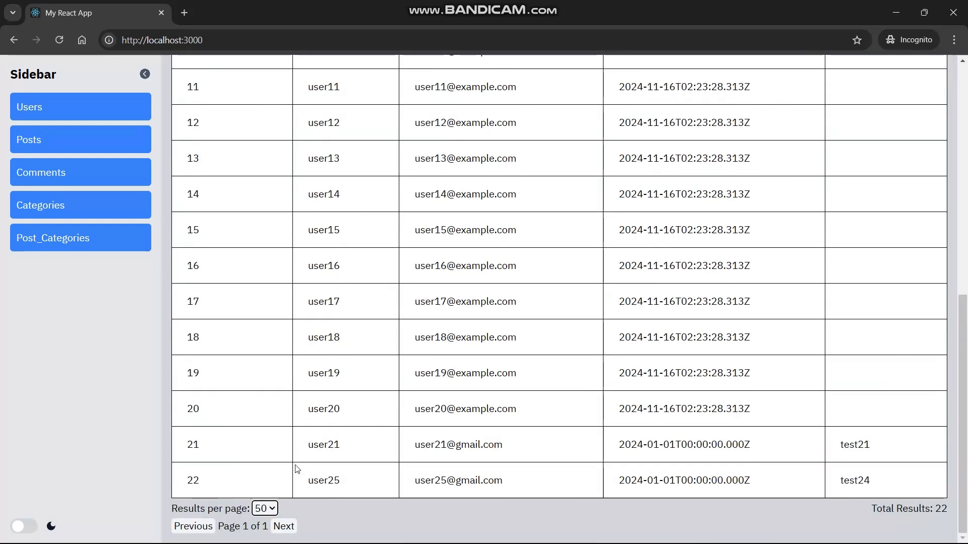
{"action": "left_click_drag", "start_coordinate": [222, 482], "coordinate": [185, 445]}
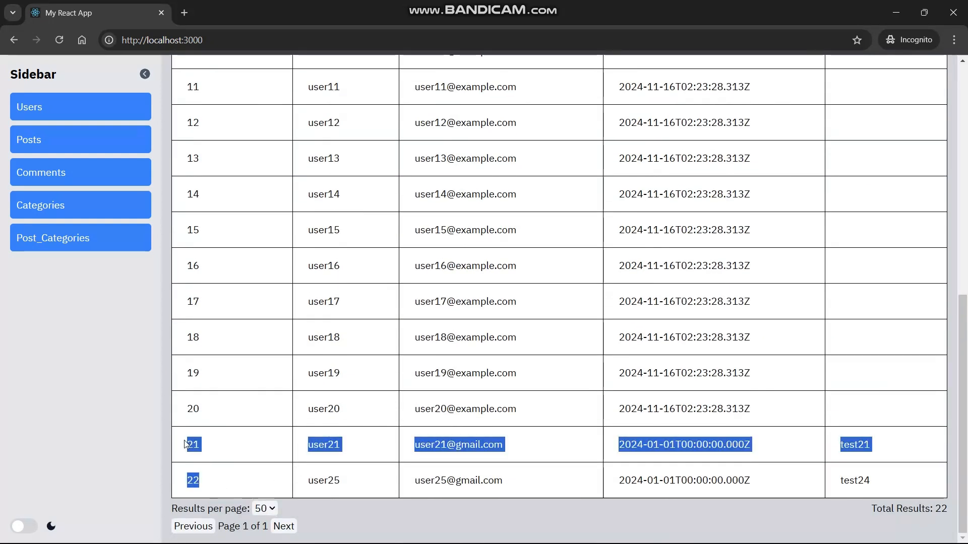
{"action": "left_click", "coordinate": [356, 451]}
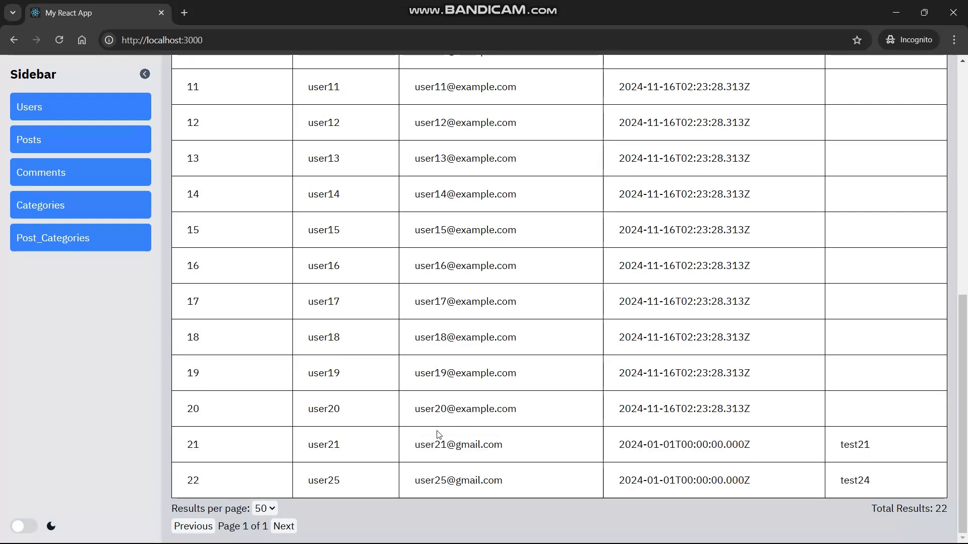
{"action": "left_click_drag", "start_coordinate": [613, 448], "coordinate": [769, 454]}
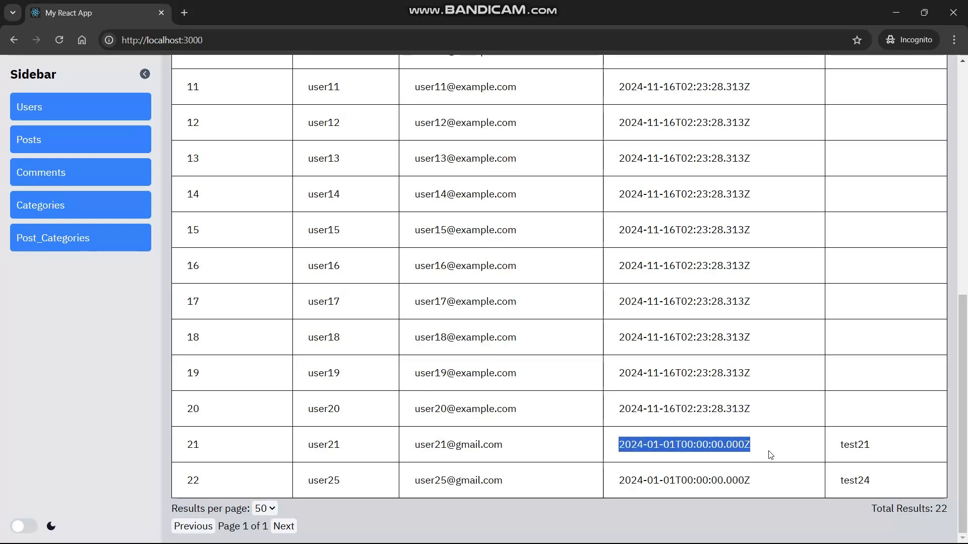
{"action": "left_click_drag", "start_coordinate": [612, 485], "coordinate": [763, 484]}
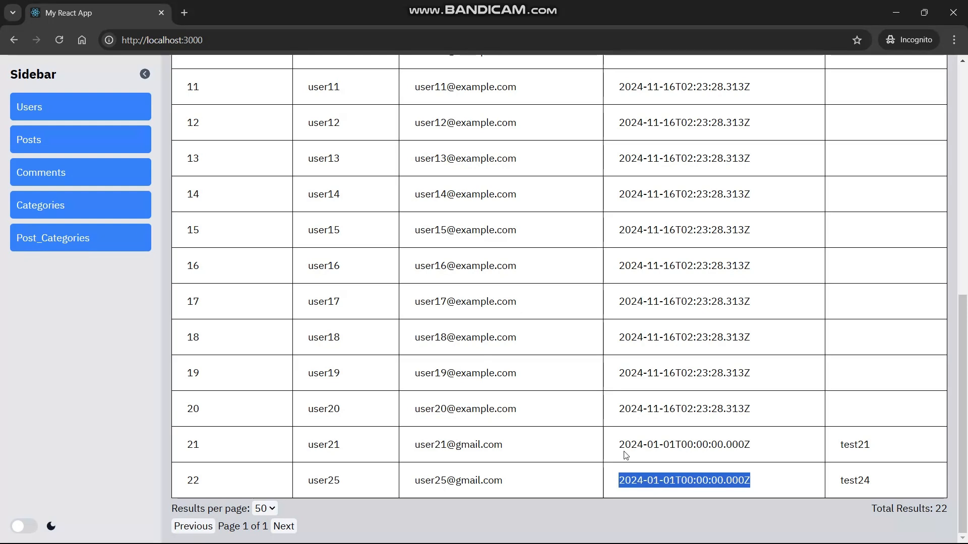
{"action": "left_click_drag", "start_coordinate": [644, 445], "coordinate": [617, 446]}
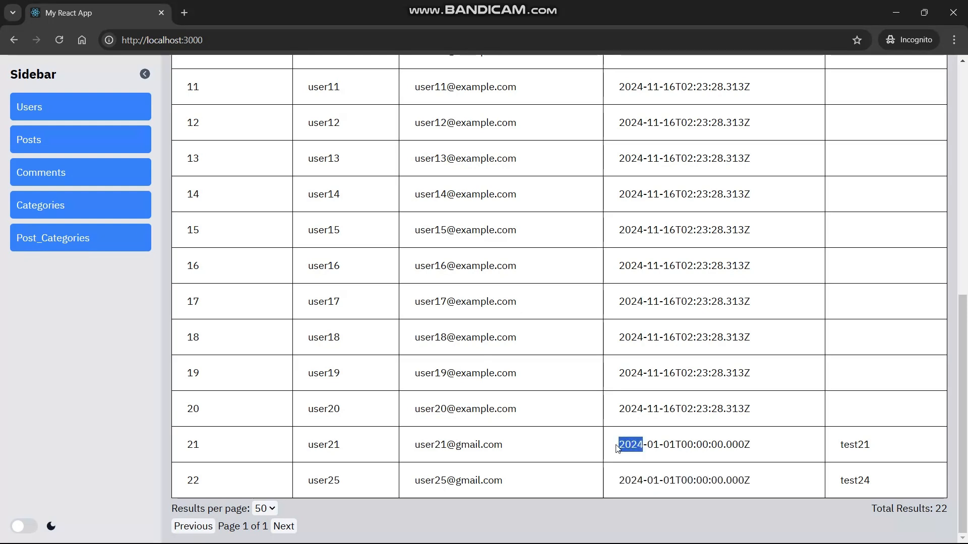
{"action": "left_click", "coordinate": [640, 482]}
{"action": "left_click_drag", "start_coordinate": [640, 482], "coordinate": [612, 482]}
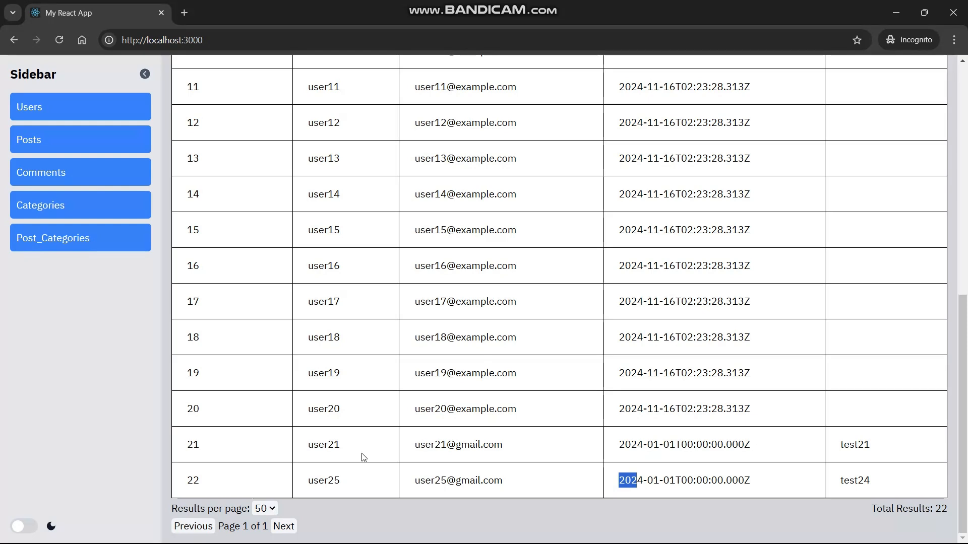
{"action": "scroll", "coordinate": [484, 305], "scroll_direction": "up", "scroll_amount": 10}
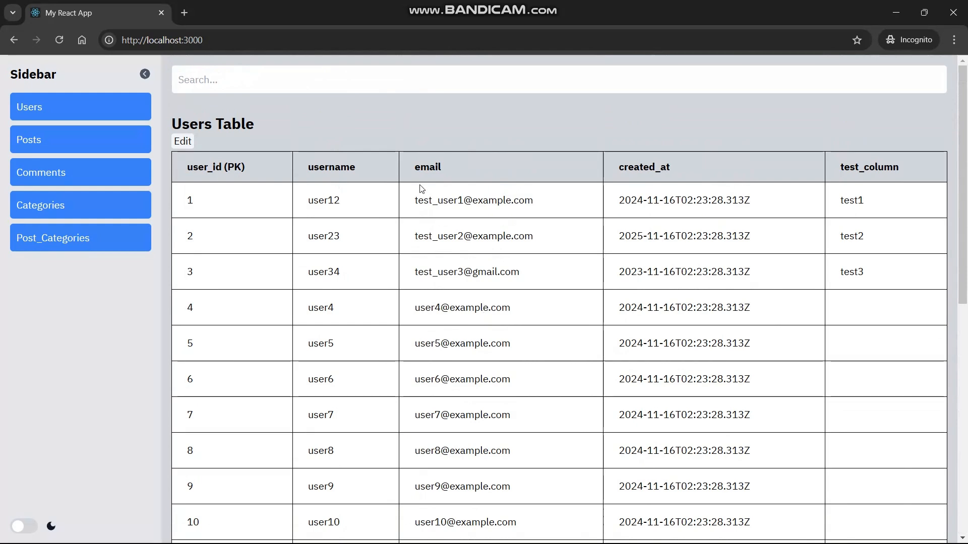
{"action": "scroll", "coordinate": [358, 195], "scroll_direction": "down", "scroll_amount": 10}
{"action": "scroll", "coordinate": [325, 368], "scroll_direction": "up", "scroll_amount": 10}
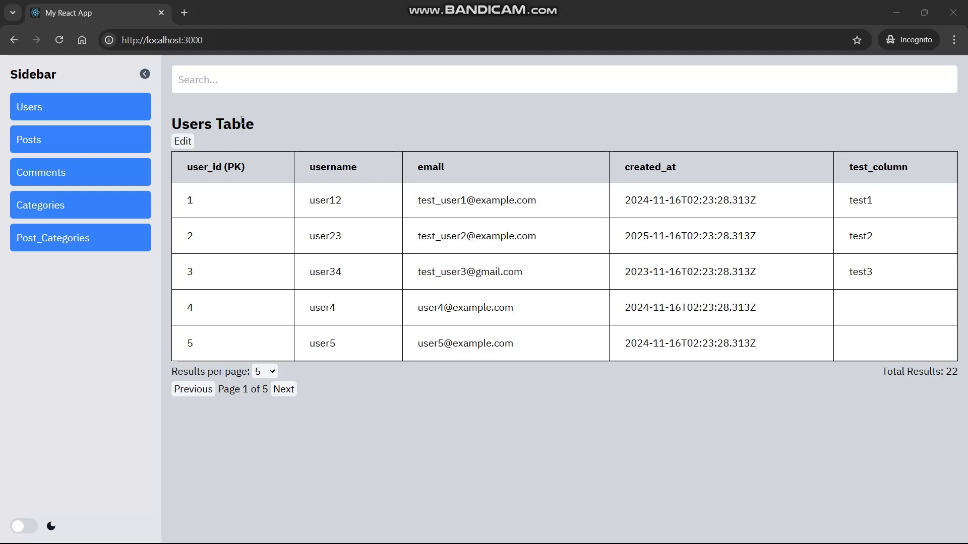
{"action": "left_click", "coordinate": [269, 88]}
{"action": "type", "text": "gmail.com"}
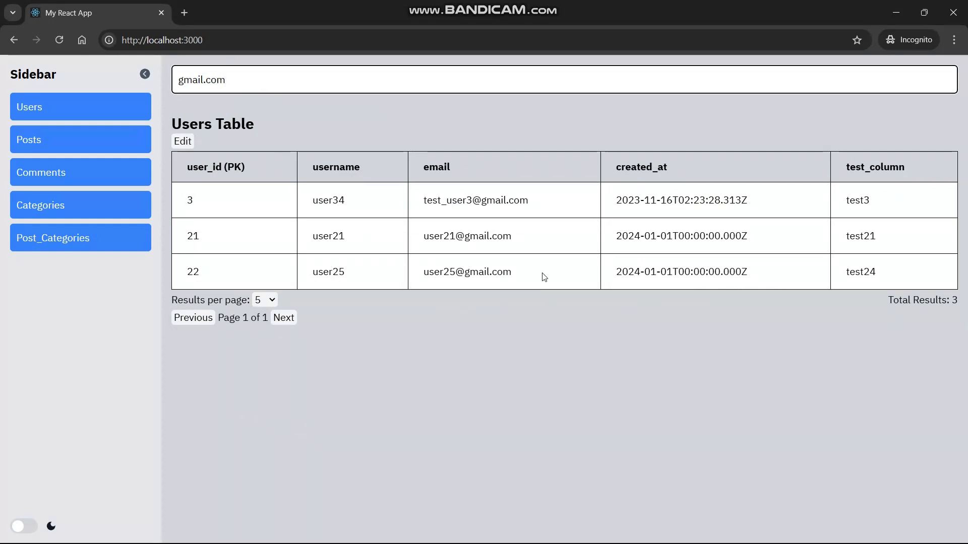
{"action": "left_click_drag", "start_coordinate": [537, 278], "coordinate": [404, 197]}
{"action": "left_click", "coordinate": [479, 456]}
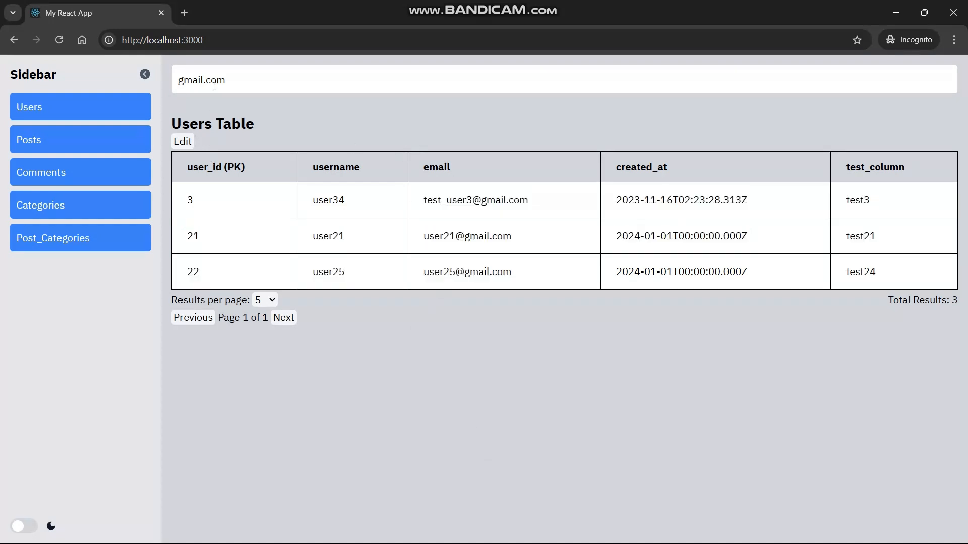
{"action": "left_click_drag", "start_coordinate": [241, 75], "coordinate": [164, 78]}
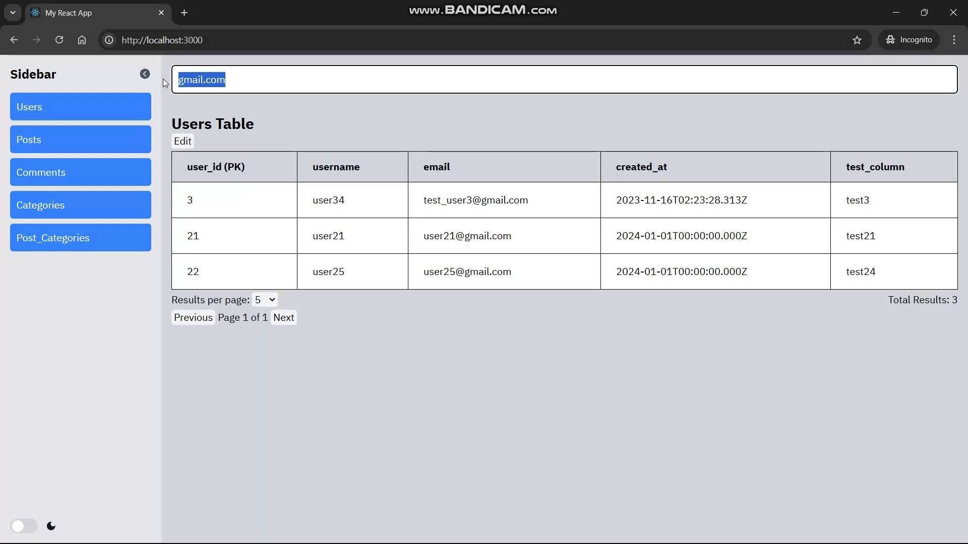
{"action": "key", "text": "BackSpace"}
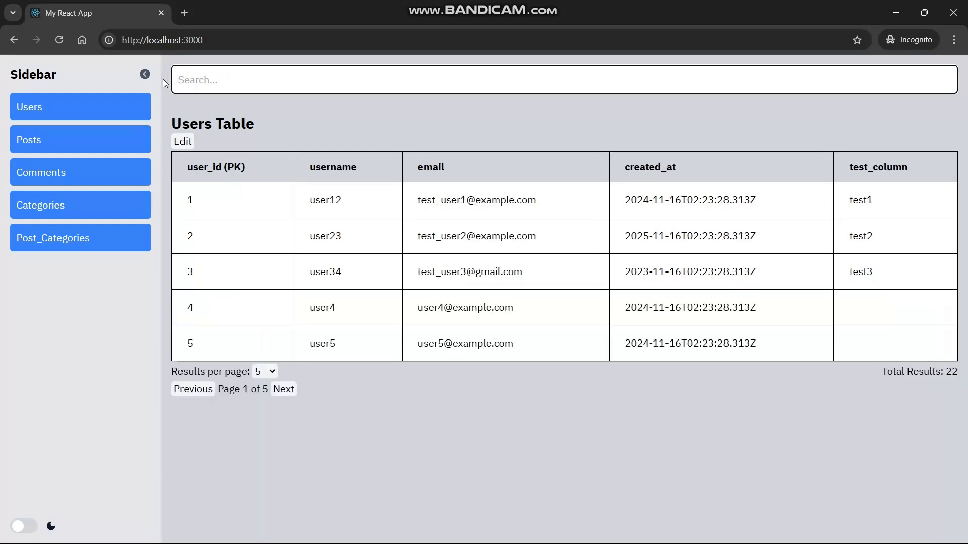
{"action": "type", "text": "22"}
{"action": "left_click_drag", "start_coordinate": [210, 200], "coordinate": [187, 201]}
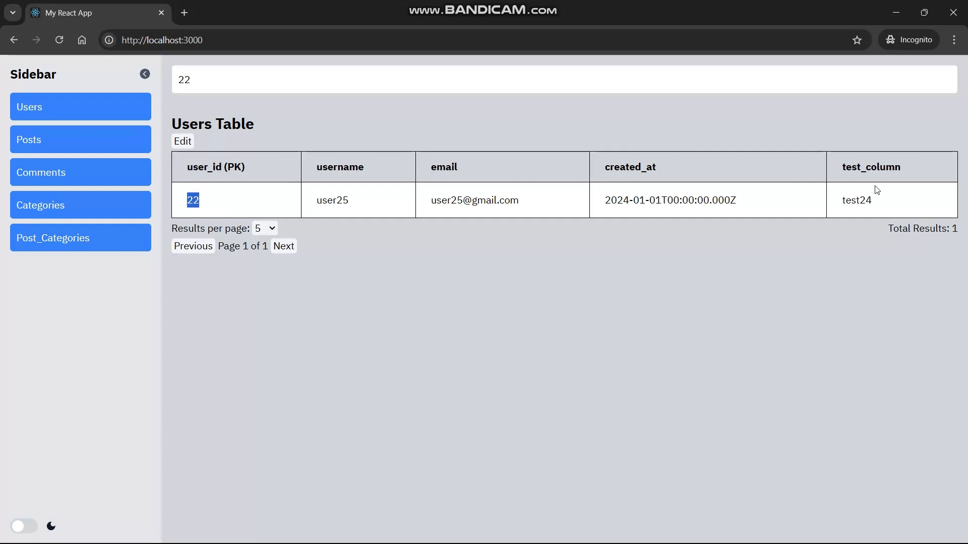
{"action": "left_click", "coordinate": [309, 214]}
{"action": "double_click", "coordinate": [348, 201]}
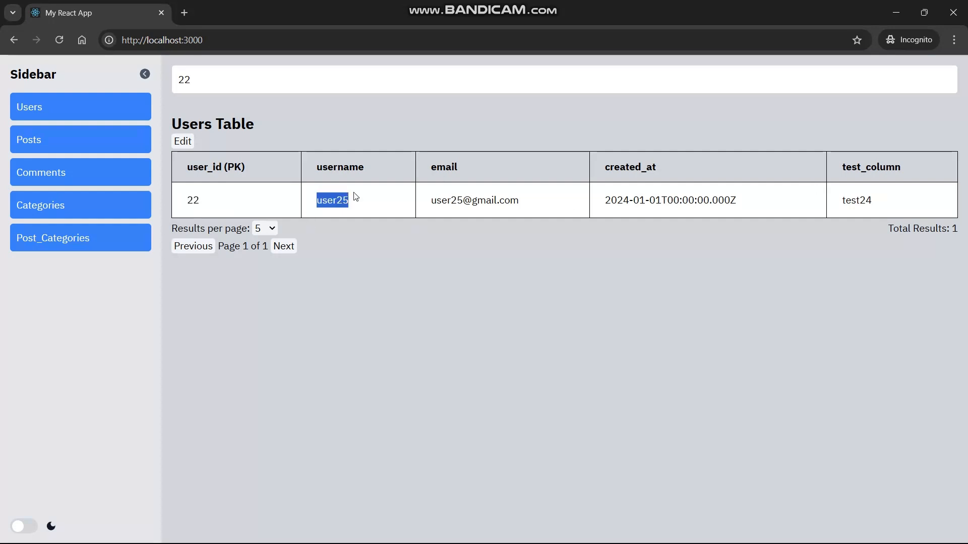
{"action": "left_click", "coordinate": [232, 84]}
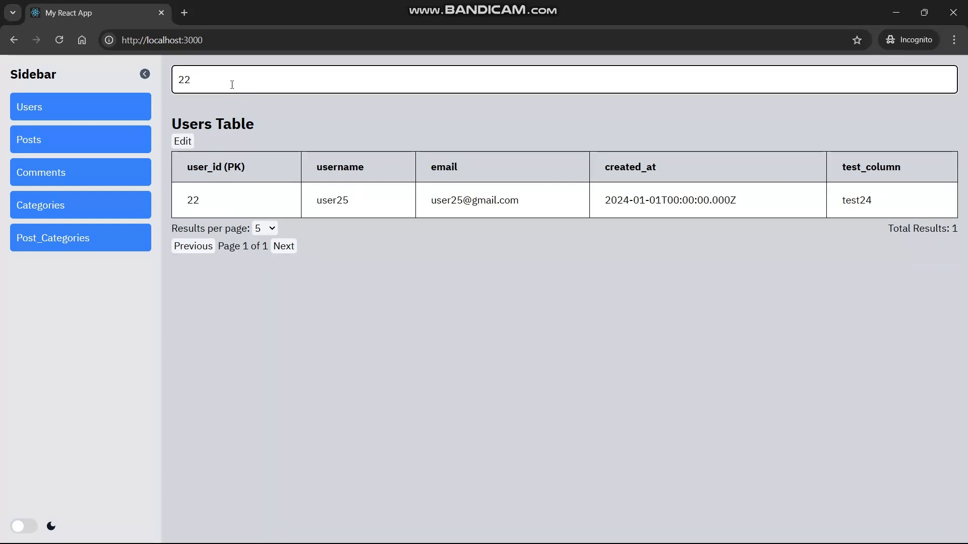
{"action": "key", "text": "BackSpace"}
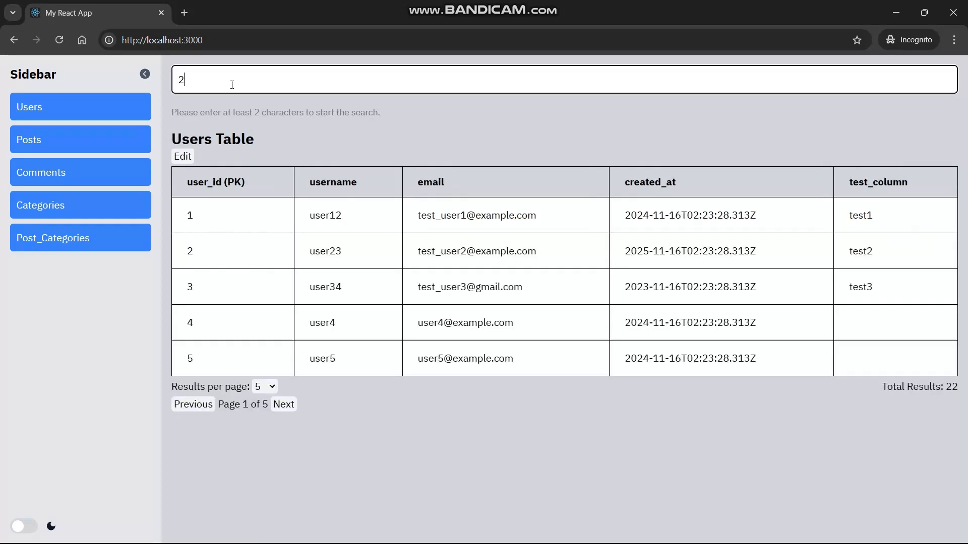
{"action": "key", "text": "BackSpace"}
{"action": "type", "text": "20"}
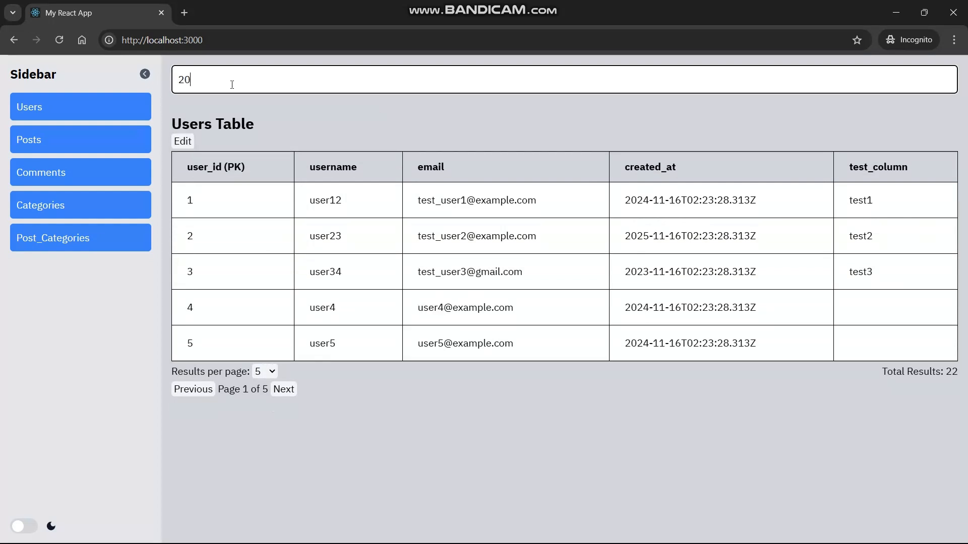
{"action": "type", "text": "2424"}
{"action": "key", "text": "BackSpace"}
{"action": "key", "text": "BackSpace"}
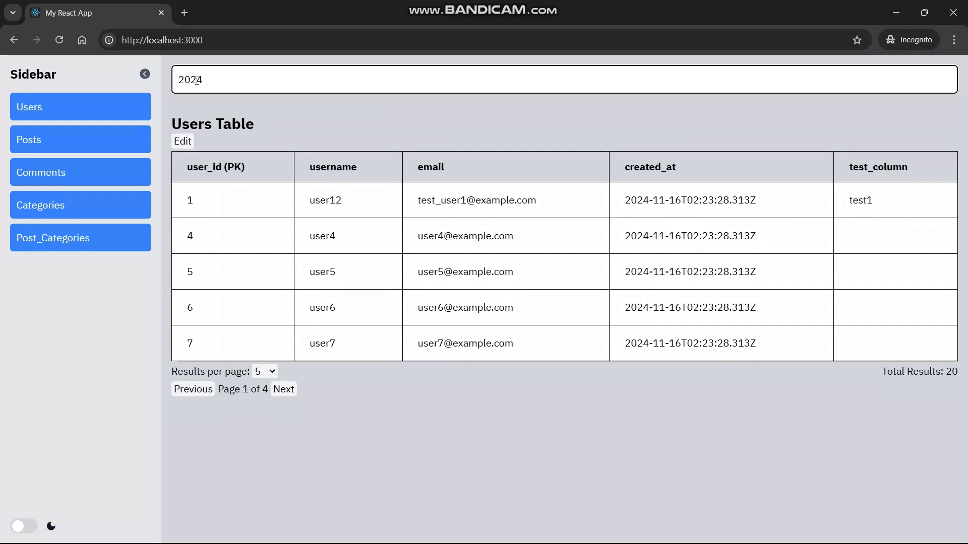
{"action": "key", "text": "BackSpace"}
{"action": "type", "text": "5"}
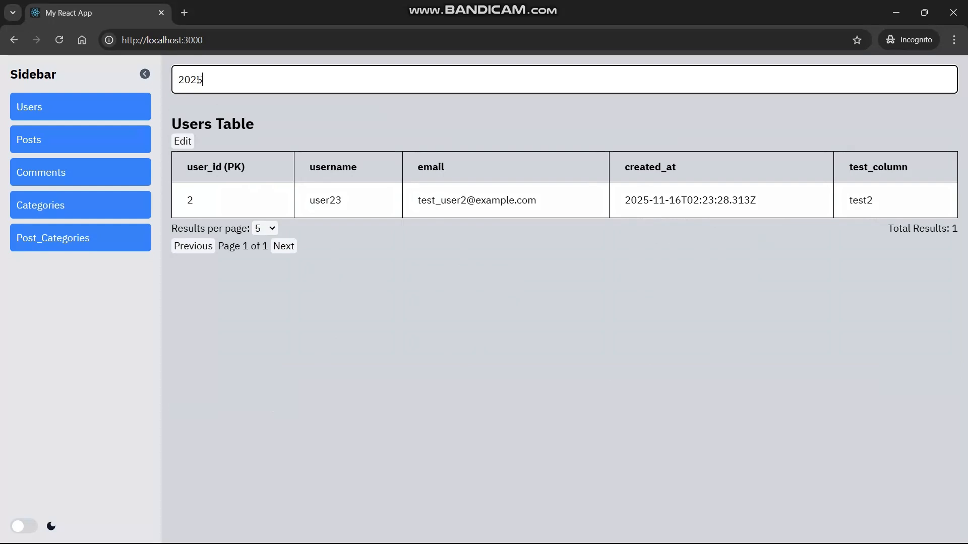
{"action": "key", "text": "BackSpace"}
{"action": "type", "text": "3"}
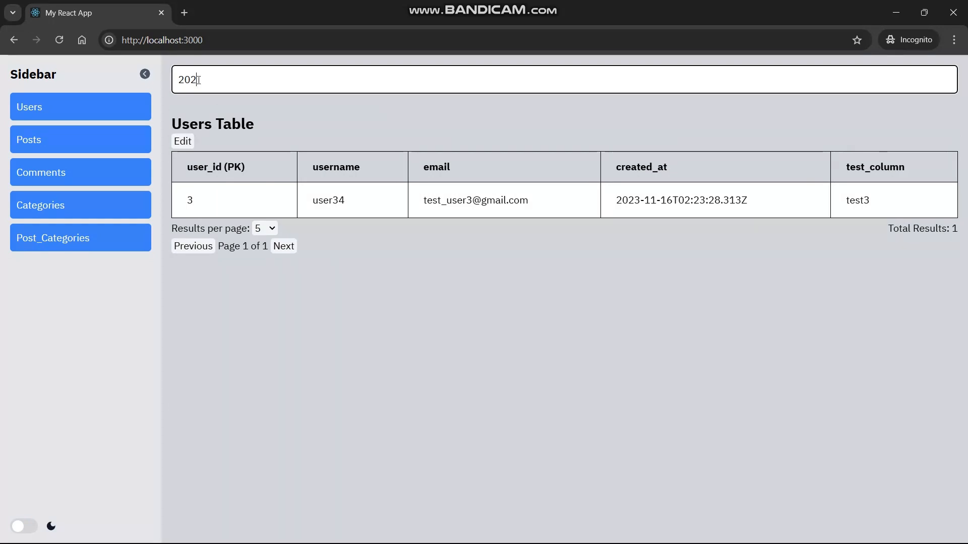
{"action": "key", "text": "BackSpace"}
{"action": "key", "text": "BackSpace"}
{"action": "key", "text": "BackSpace"}
{"action": "key", "text": "BackSpace"}
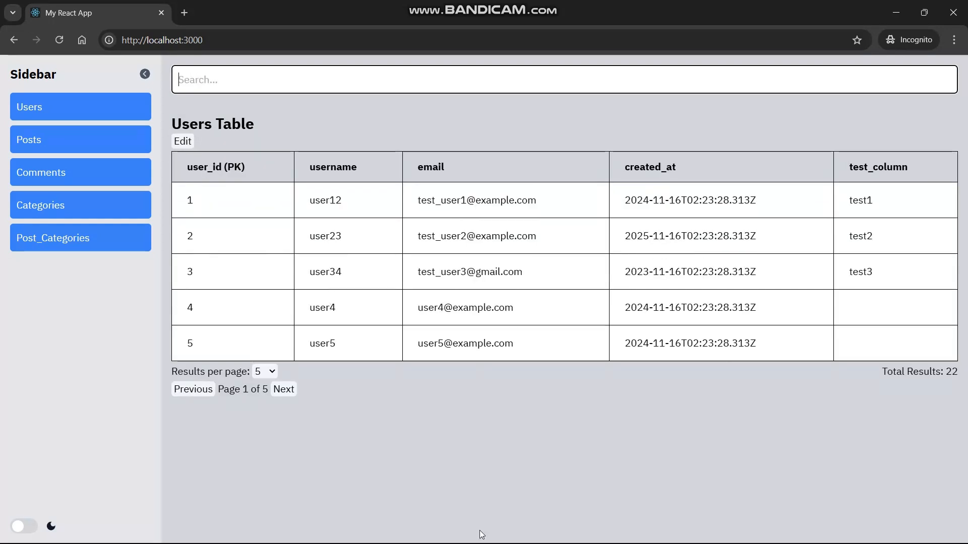
Page through the users list and search for '01'.
{"action": "left_click", "coordinate": [280, 391]}
{"action": "left_click", "coordinate": [280, 390]}
{"action": "left_click", "coordinate": [281, 390]}
{"action": "left_click", "coordinate": [281, 390]}
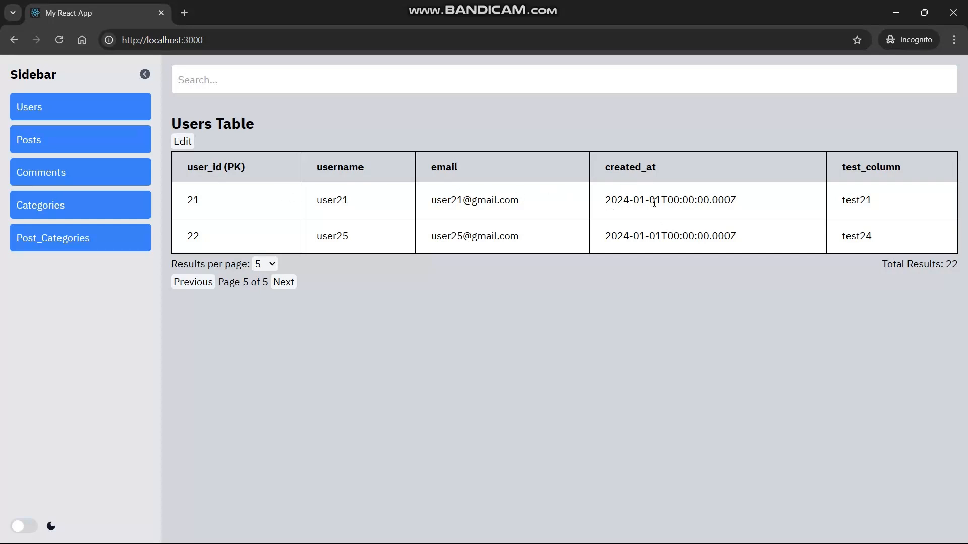
{"action": "left_click", "coordinate": [193, 282]}
{"action": "left_click", "coordinate": [222, 89]}
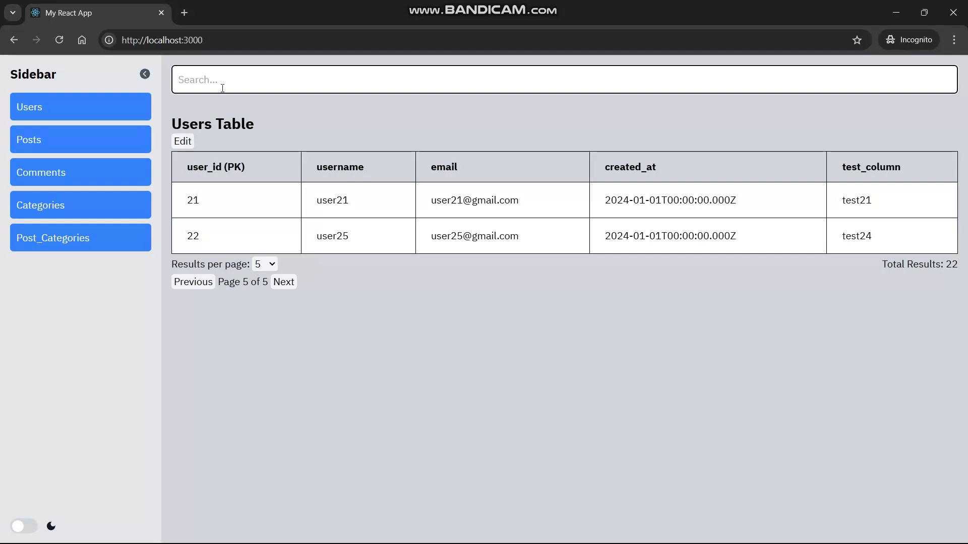
{"action": "type", "text": "01"}
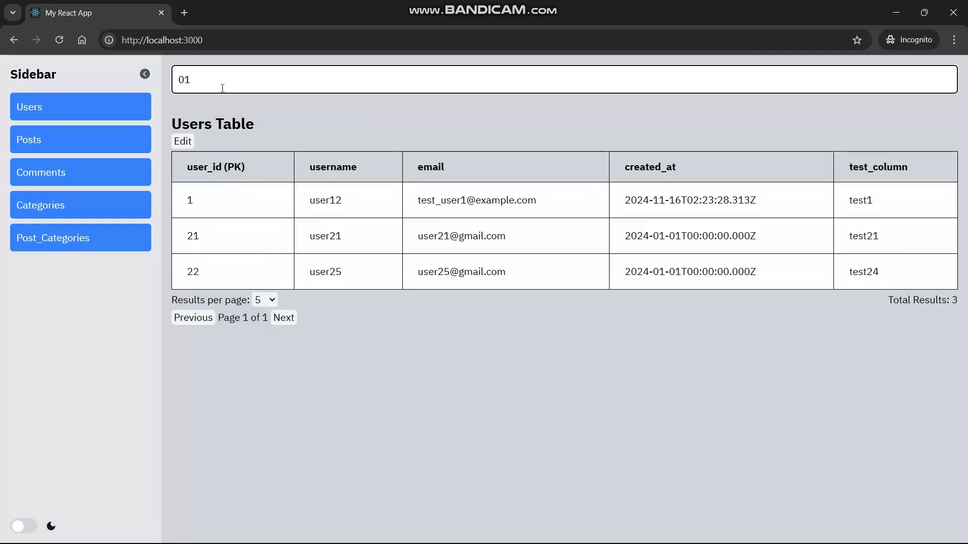
{"action": "left_click", "coordinate": [190, 203]}
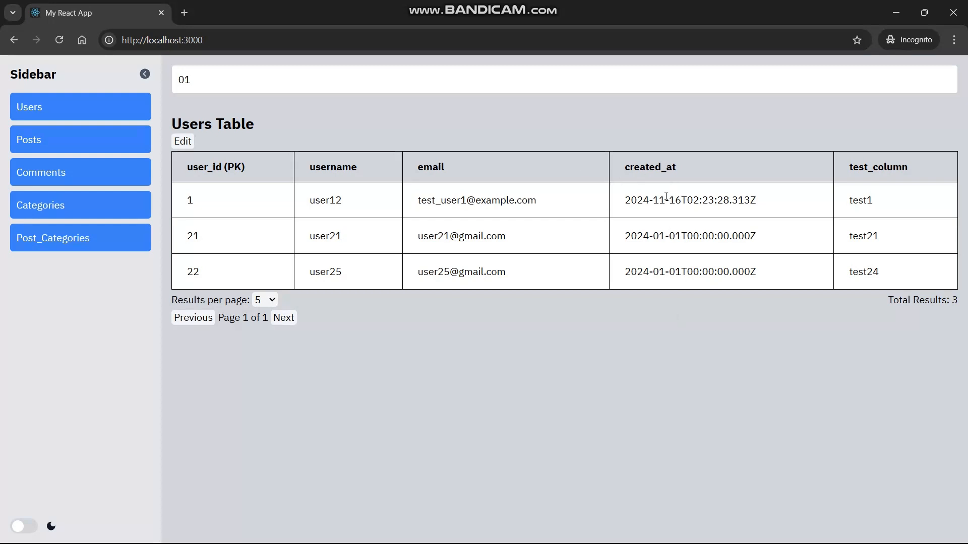
Replace the search query with 'gmail.com'.
{"action": "left_click", "coordinate": [267, 77]}
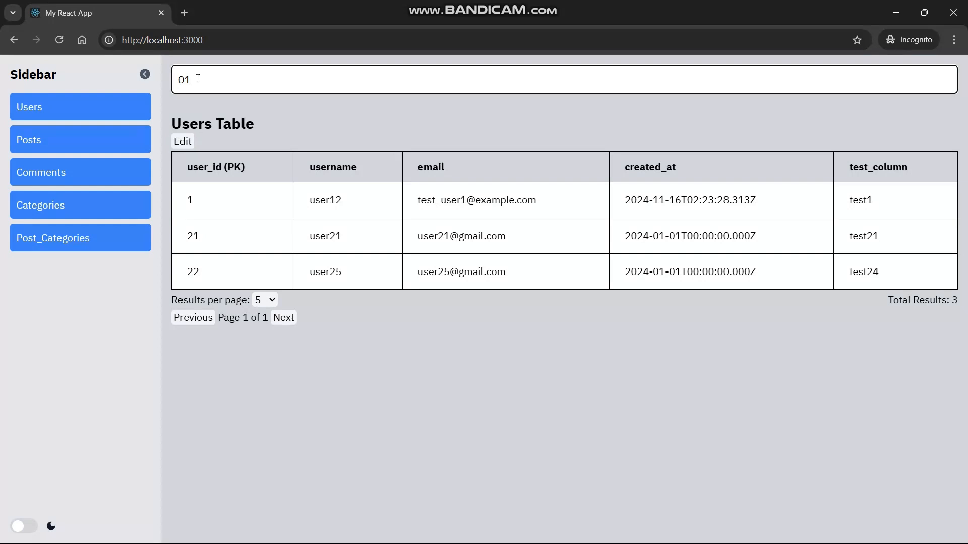
{"action": "key", "text": "BackSpace"}
{"action": "key", "text": "BackSpace"}
{"action": "type", "text": "gmail.com"}
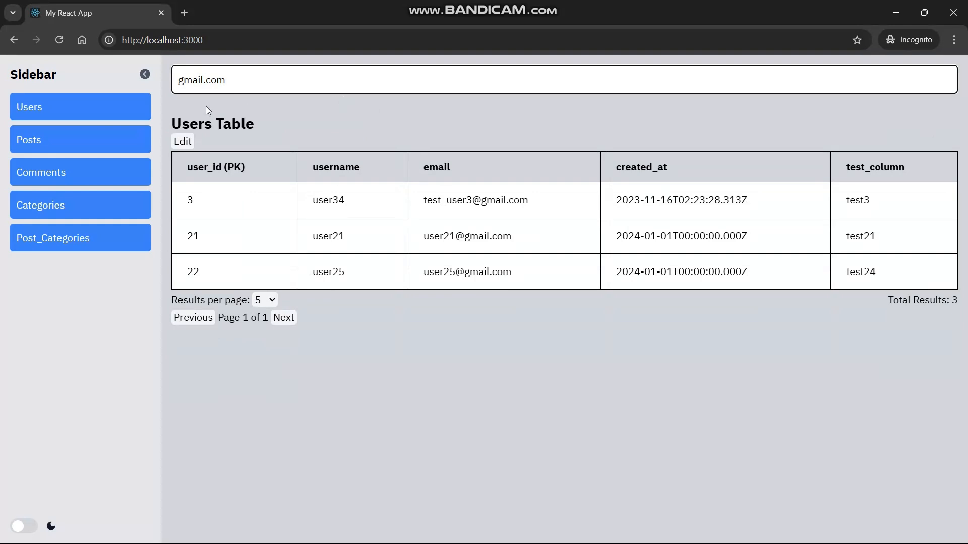
In edit mode, change user34's, user21's and user25's e-mail domains from gmail.com to yahoo.com.
{"action": "left_click", "coordinate": [182, 141]}
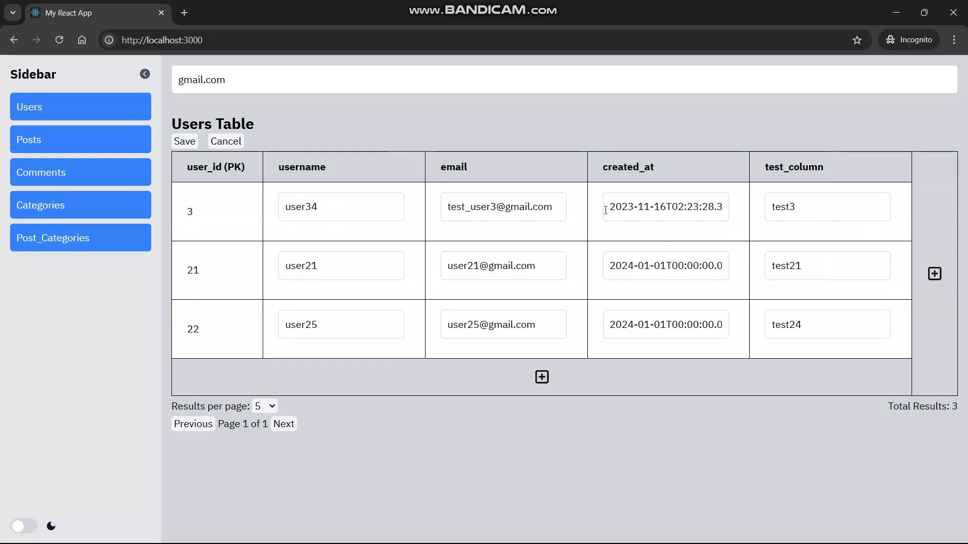
{"action": "left_click_drag", "start_coordinate": [554, 211], "coordinate": [509, 214]}
{"action": "key", "text": "shift+Left"}
{"action": "key", "text": "BackSpace"}
{"action": "type", "text": "yahoo.com"}
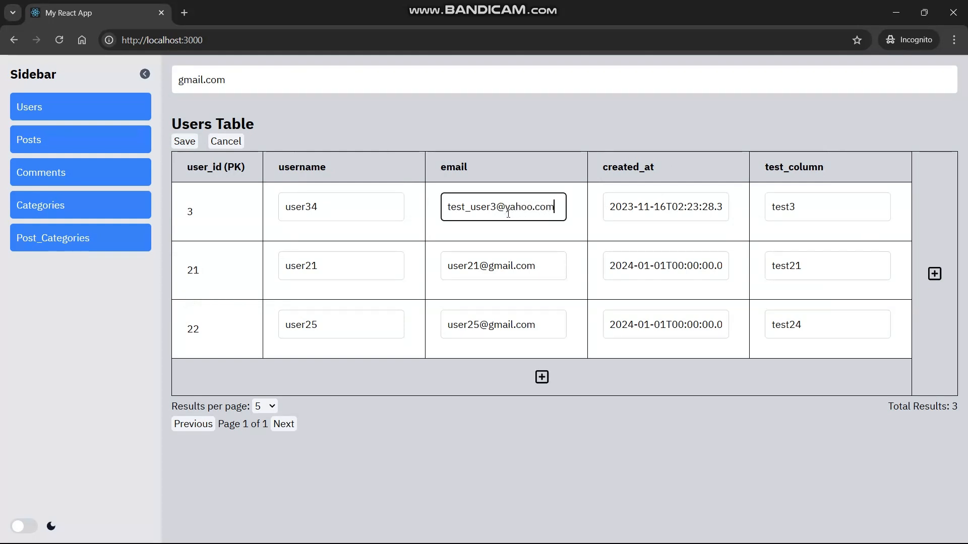
{"action": "left_click", "coordinate": [548, 257]}
{"action": "left_click_drag", "start_coordinate": [547, 261], "coordinate": [486, 263]}
{"action": "type", "text": "y"}
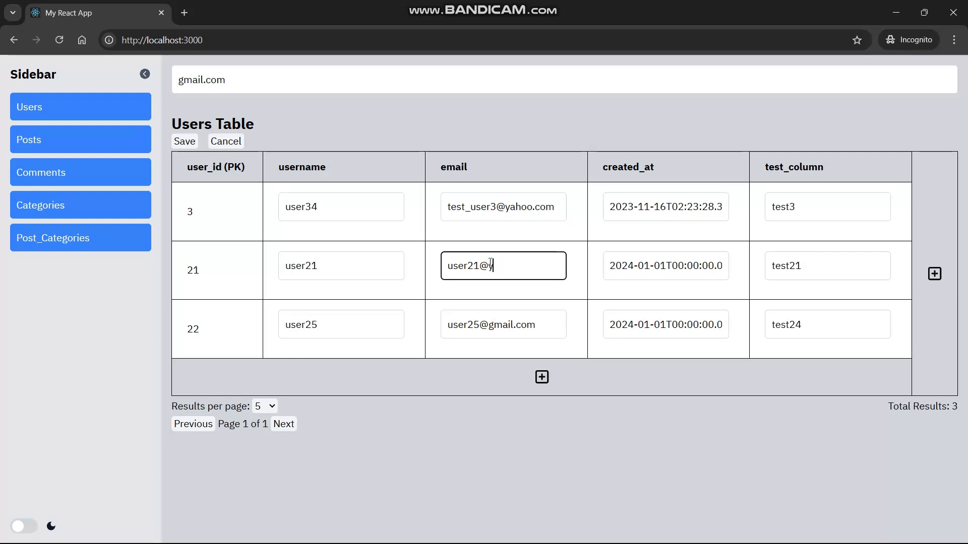
{"action": "type", "text": "ahoo.com"}
{"action": "left_click", "coordinate": [543, 327]}
{"action": "left_click_drag", "start_coordinate": [542, 326], "coordinate": [483, 322]}
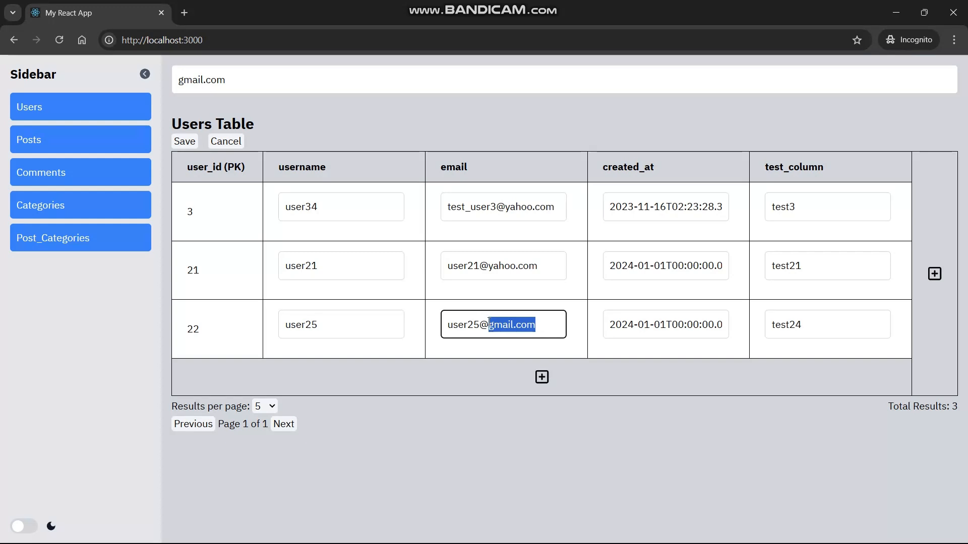
{"action": "type", "text": "yahoo.com"}
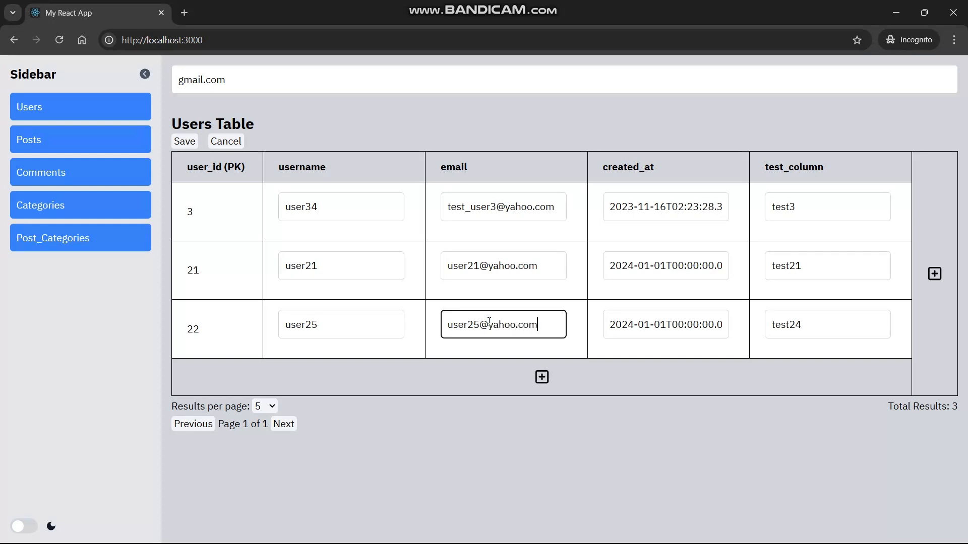
Save and confirm the e-mail changes, then search for 'yahoo.com'.
{"action": "left_click", "coordinate": [184, 140]}
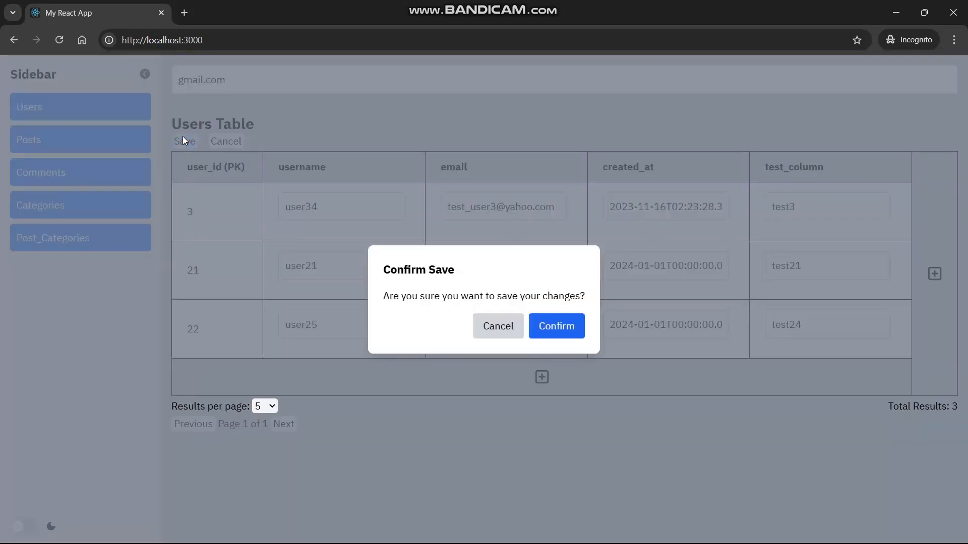
{"action": "left_click", "coordinate": [545, 337]}
{"action": "left_click_drag", "start_coordinate": [249, 81], "coordinate": [178, 80]}
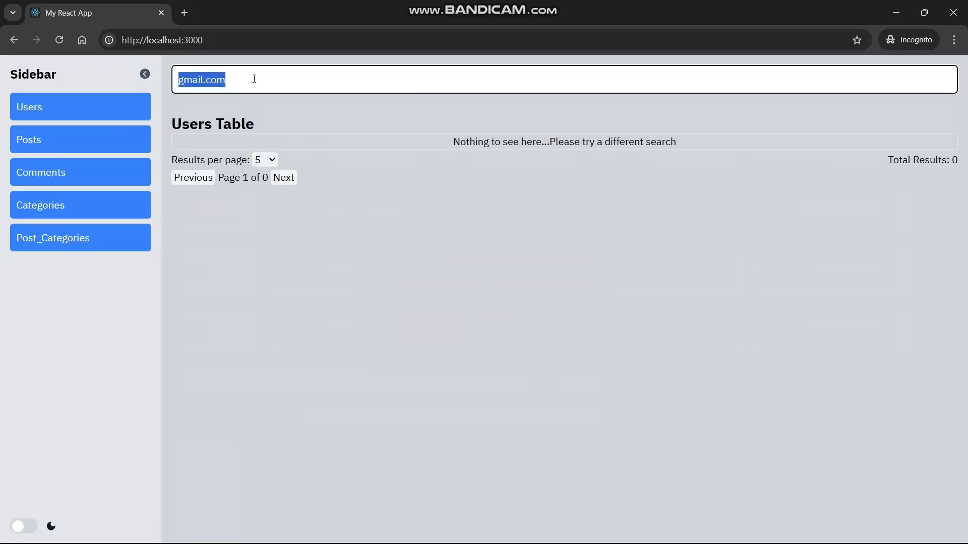
{"action": "key", "text": "BackSpace"}
{"action": "type", "text": "yahoo.com"}
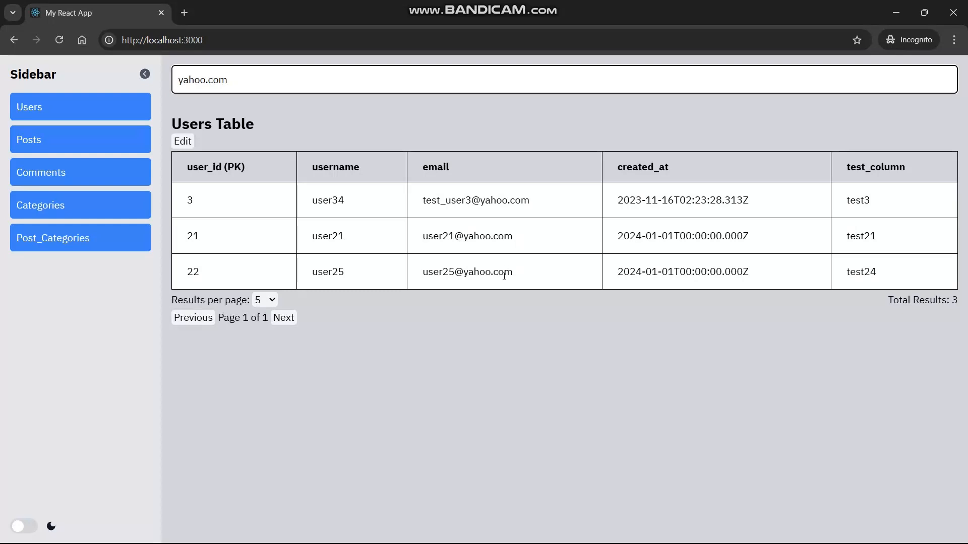
{"action": "left_click", "coordinate": [515, 277]}
{"action": "left_click_drag", "start_coordinate": [515, 277], "coordinate": [415, 210]}
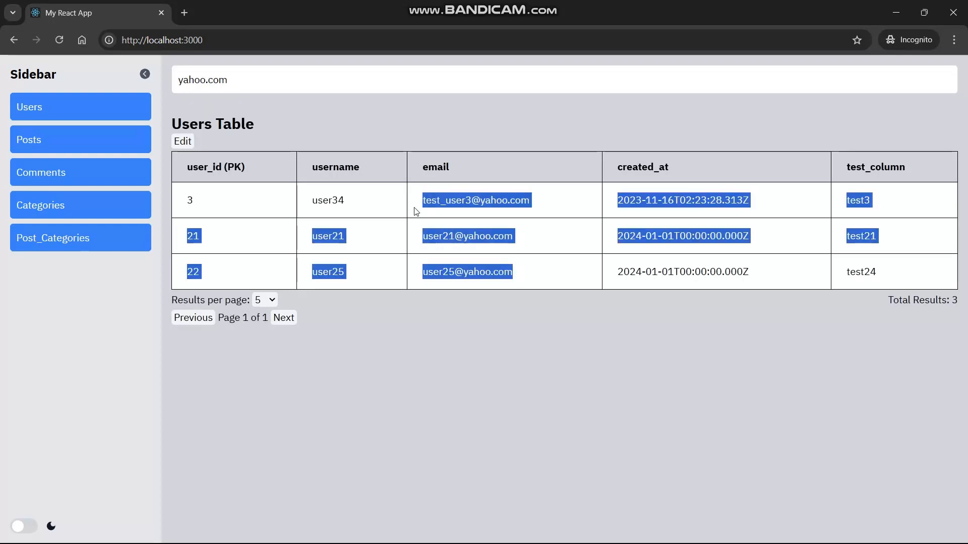
{"action": "left_click", "coordinate": [283, 86]}
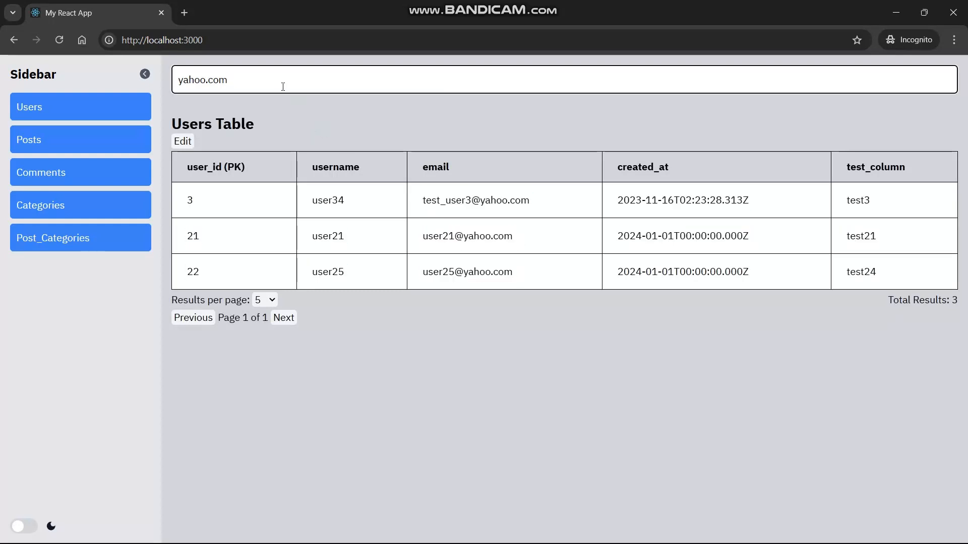
{"action": "key", "text": "ctrl+a"}
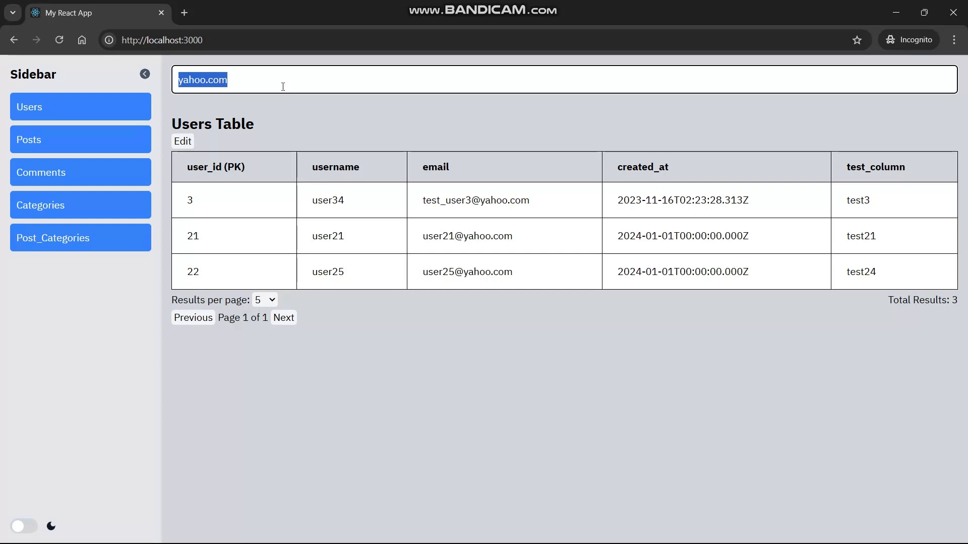
Search the Users table for 'user30', which returns no results.
{"action": "key", "text": "BackSpace"}
{"action": "type", "text": "user"}
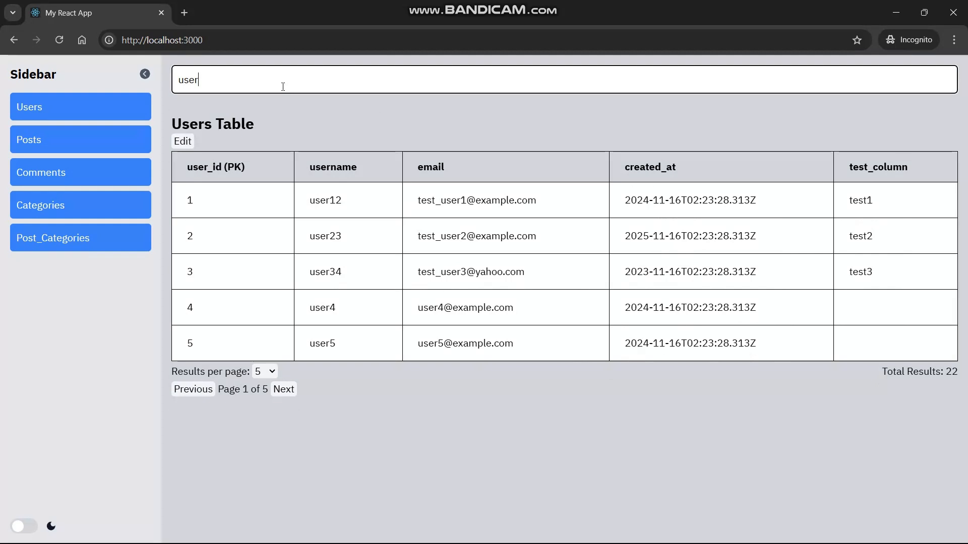
{"action": "type", "text": "30"}
{"action": "left_click_drag", "start_coordinate": [447, 141], "coordinate": [673, 142]}
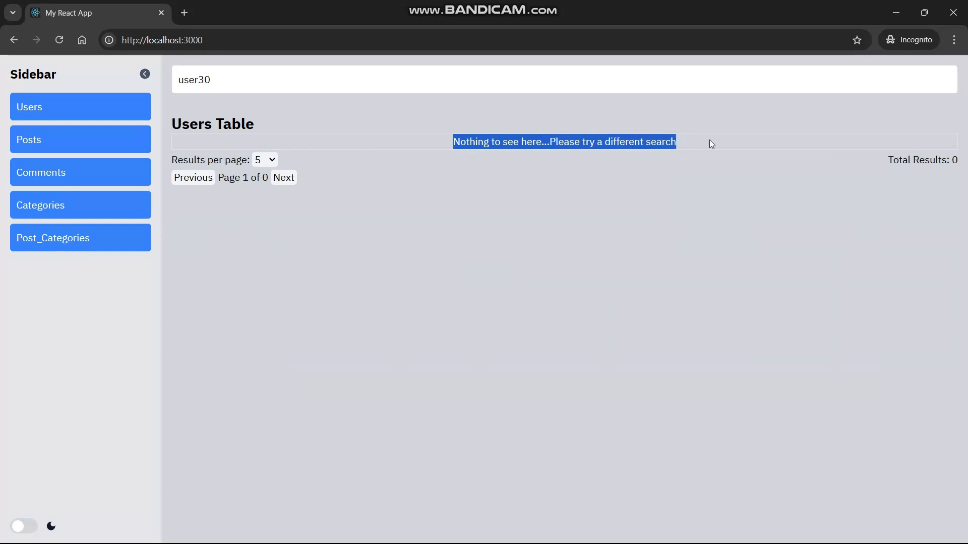
{"action": "left_click", "coordinate": [568, 188]}
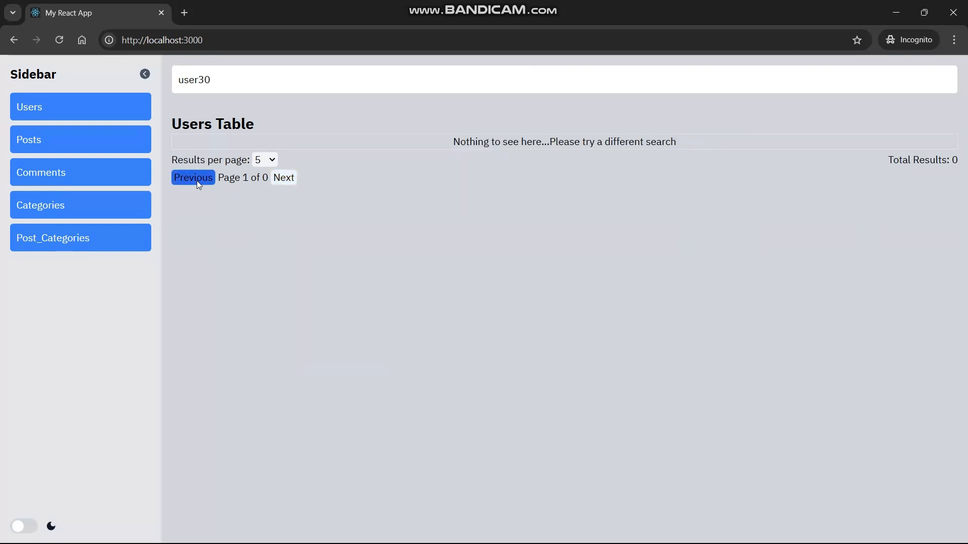
Switch results per page to 20, then back to 5.
{"action": "left_click", "coordinate": [272, 160]}
{"action": "left_click", "coordinate": [262, 211]}
{"action": "left_click", "coordinate": [260, 160]}
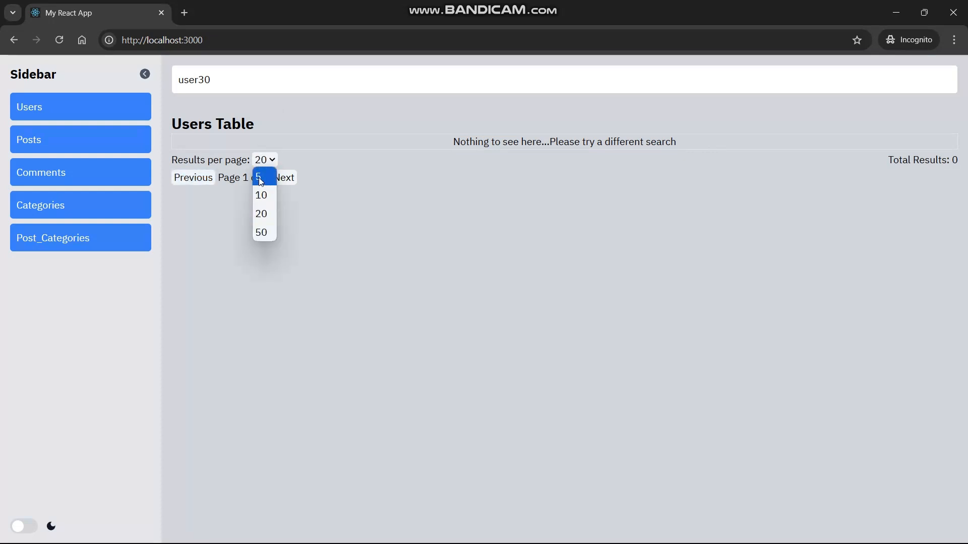
{"action": "left_click", "coordinate": [268, 176]}
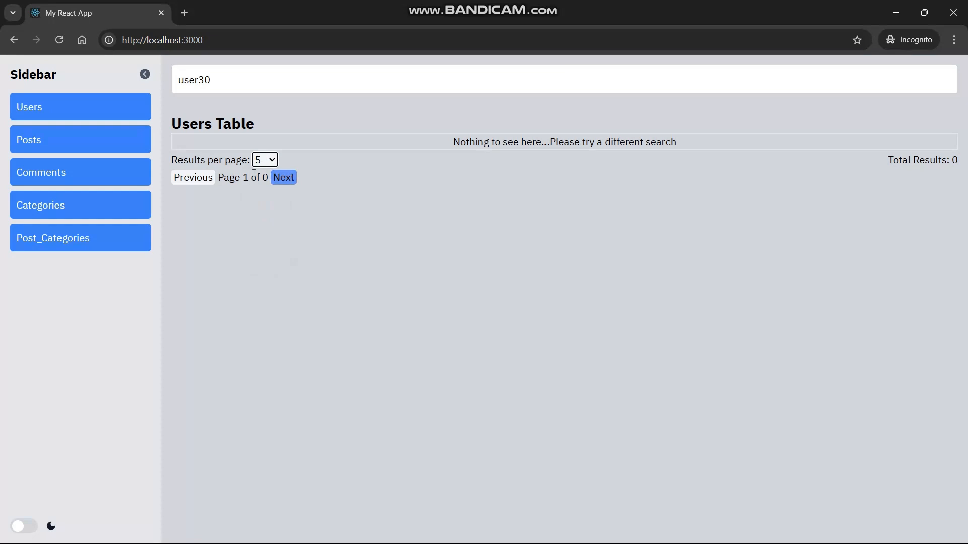
Clear the 'user30' search so all users are listed again.
{"action": "left_click", "coordinate": [218, 88]}
{"action": "key", "text": "ctrl+a"}
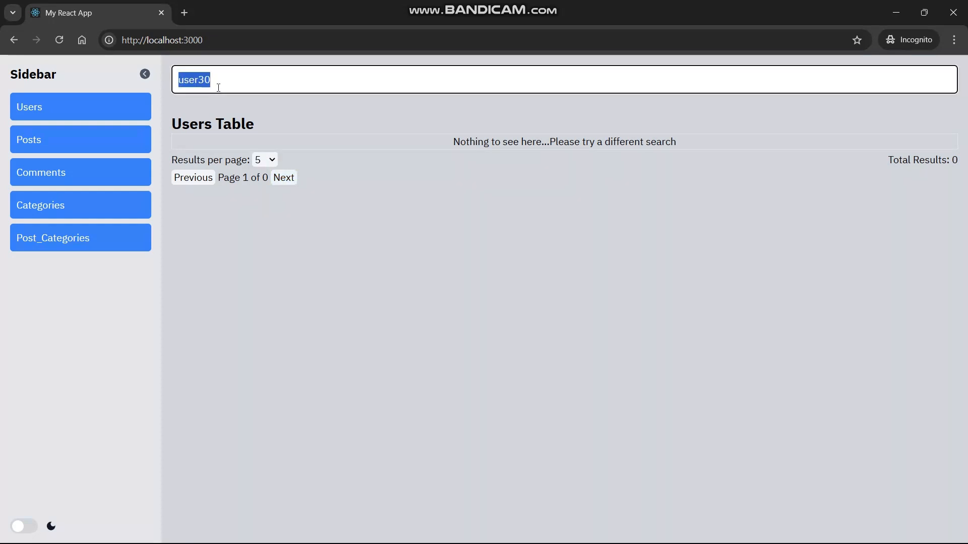
{"action": "key", "text": "BackSpace"}
{"action": "left_click", "coordinate": [362, 136]}
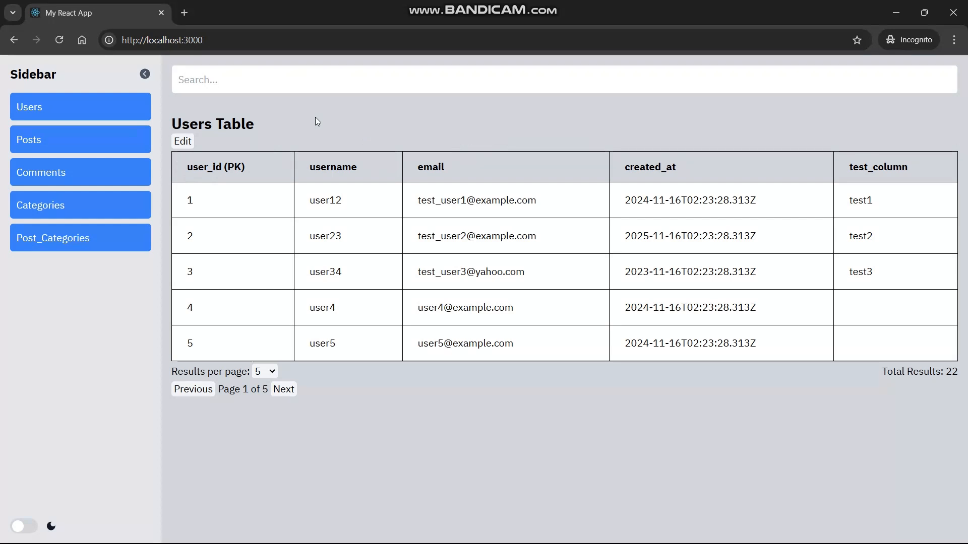
Close the Users table, turn on dark mode and open the Comments table.
{"action": "left_click", "coordinate": [132, 140]}
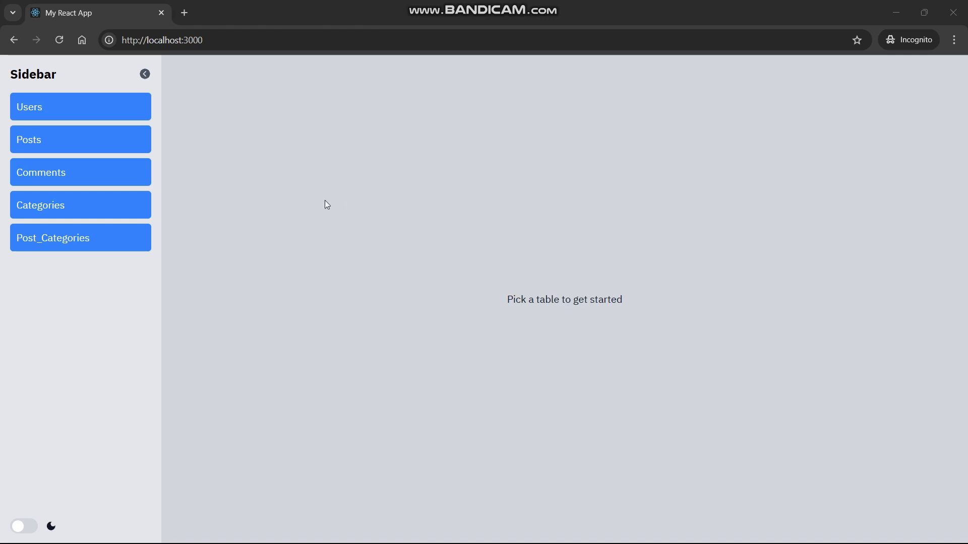
{"action": "left_click", "coordinate": [26, 529]}
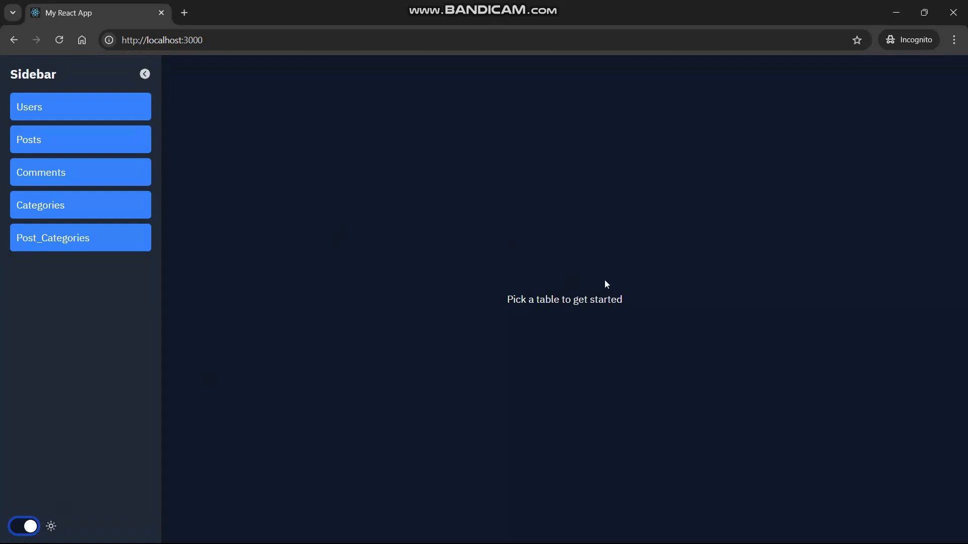
{"action": "left_click_drag", "start_coordinate": [648, 303], "coordinate": [504, 298]}
{"action": "left_click", "coordinate": [343, 233]}
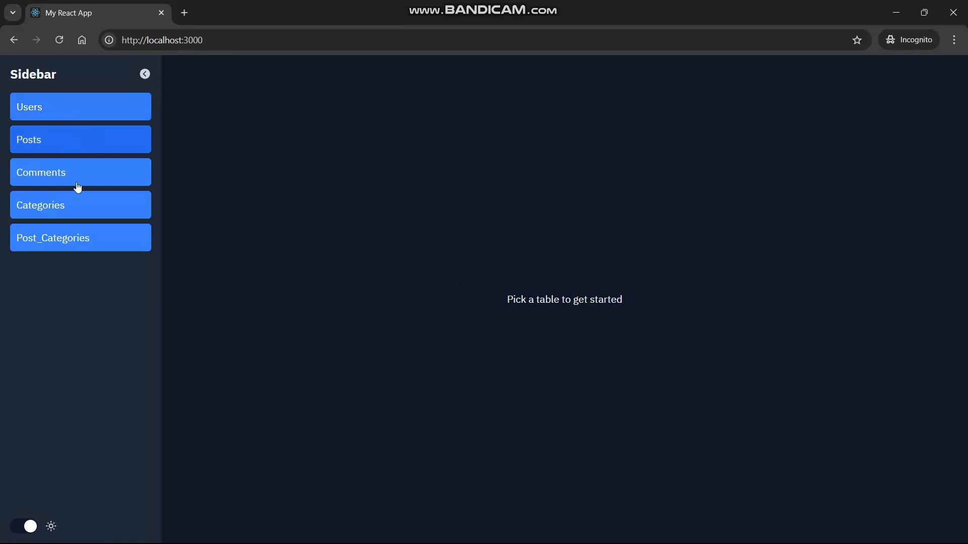
{"action": "left_click", "coordinate": [90, 169]}
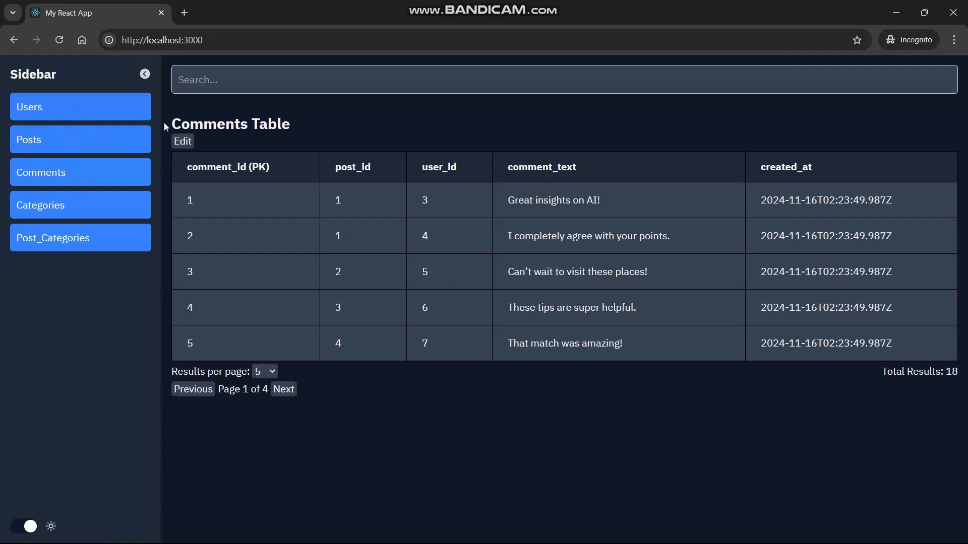
Go to page 2 of the comments, then show 20 comments per page.
{"action": "left_click_drag", "start_coordinate": [164, 124], "coordinate": [292, 127]}
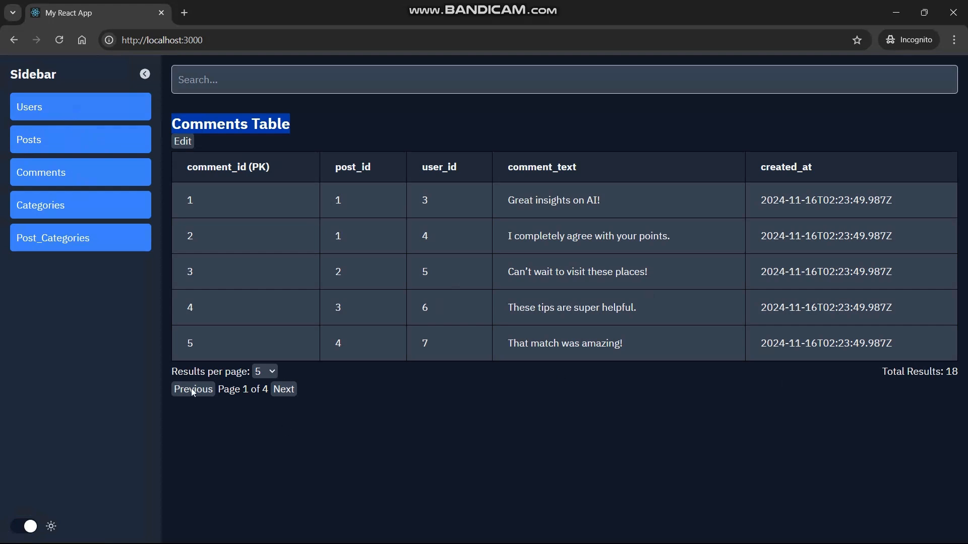
{"action": "left_click", "coordinate": [284, 391]}
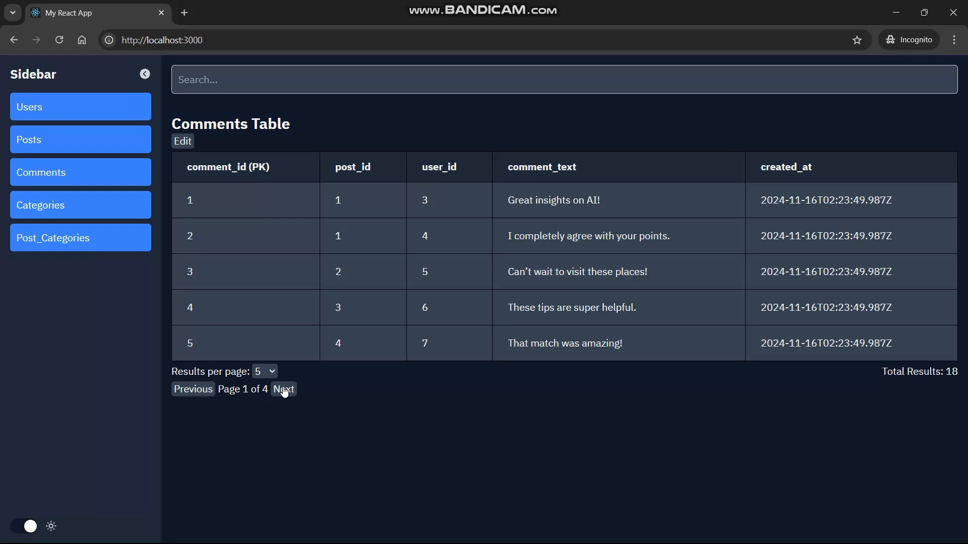
{"action": "left_click", "coordinate": [284, 389]}
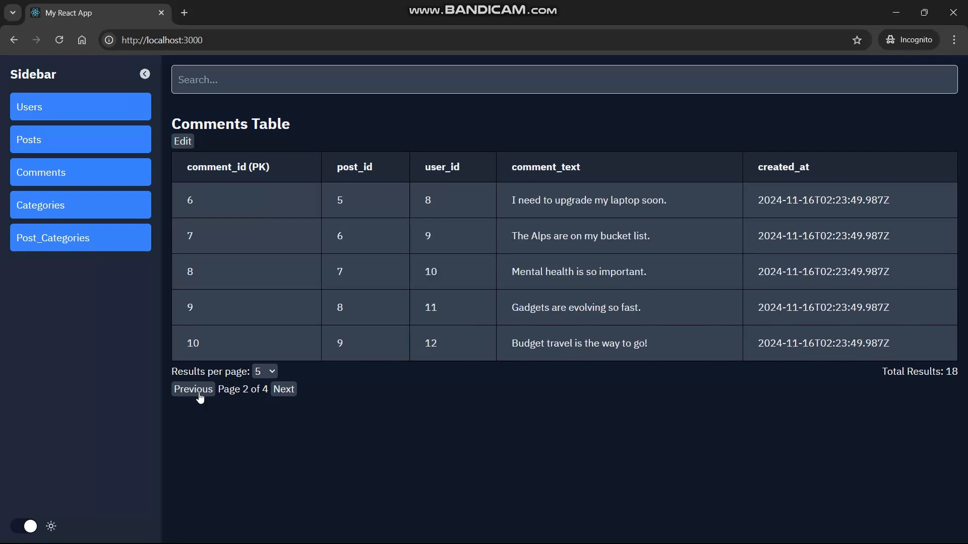
{"action": "left_click", "coordinate": [270, 374]}
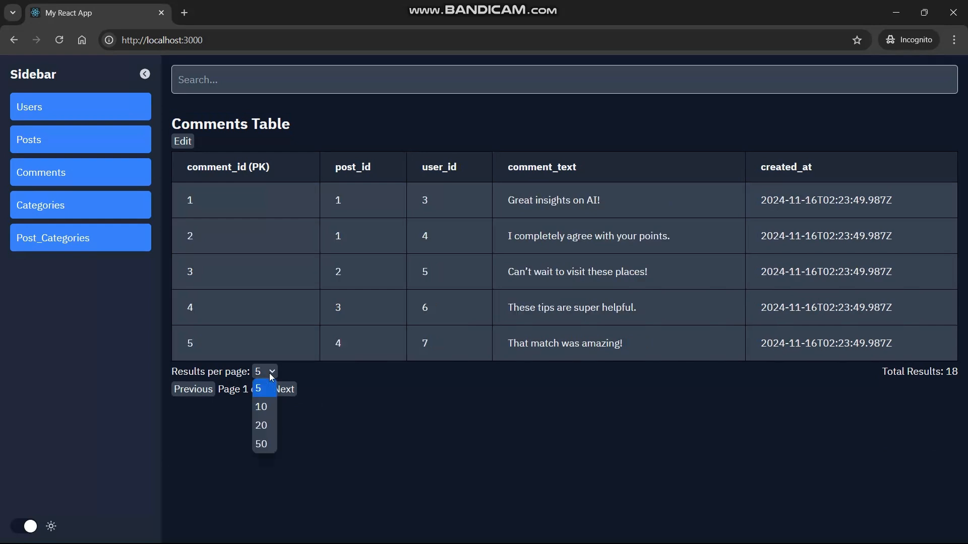
{"action": "left_click", "coordinate": [260, 426]}
{"action": "scroll", "coordinate": [354, 318], "scroll_direction": "down", "scroll_amount": 8}
{"action": "scroll", "coordinate": [354, 318], "scroll_direction": "up", "scroll_amount": 8}
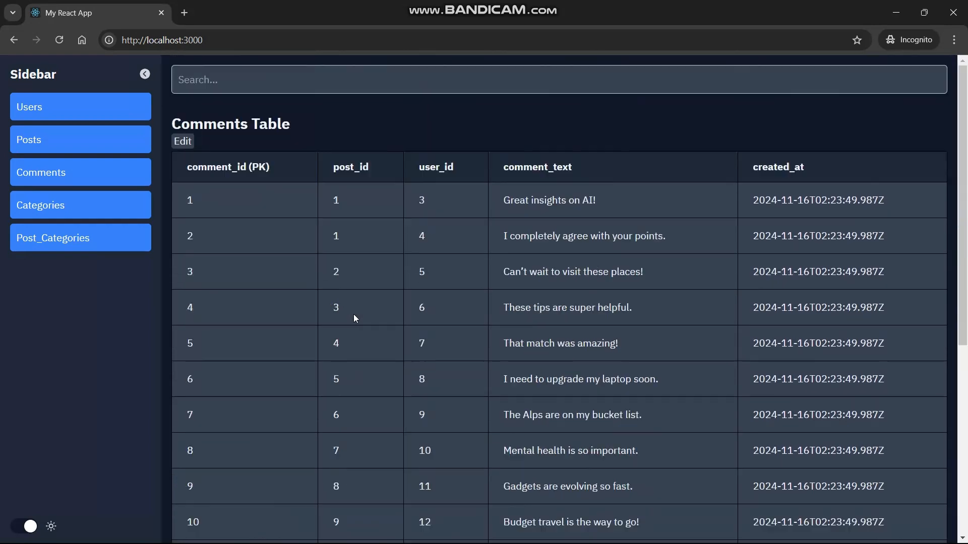
Put the Comments table in edit mode and change row 1's post_id to asdf.
{"action": "left_click", "coordinate": [183, 140]}
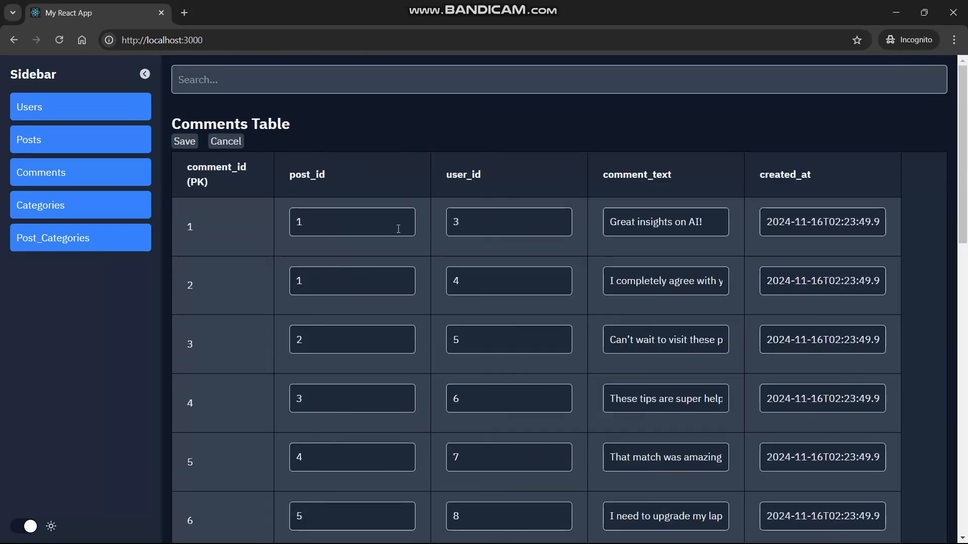
{"action": "scroll", "coordinate": [400, 224], "scroll_direction": "down", "scroll_amount": 8}
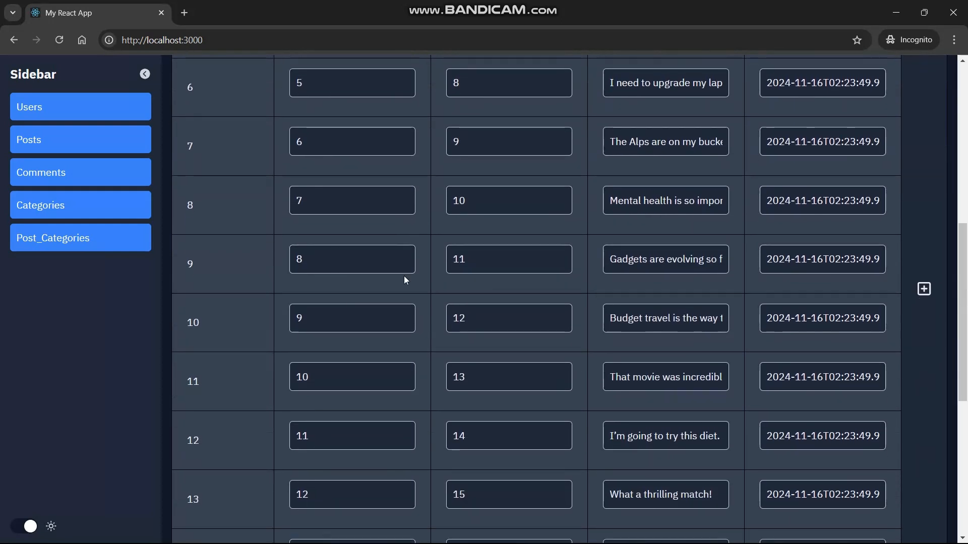
{"action": "scroll", "coordinate": [403, 276], "scroll_direction": "up", "scroll_amount": 8}
{"action": "left_click", "coordinate": [339, 227]}
{"action": "key", "text": "BackSpace"}
{"action": "type", "text": "fasdf"}
{"action": "key", "text": "BackSpace"}
{"action": "key", "text": "BackSpace"}
{"action": "key", "text": "BackSpace"}
{"action": "key", "text": "BackSpace"}
{"action": "key", "text": "BackSpace"}
{"action": "type", "text": "asdf"}
Open the Cancel and Save confirmations, backing out of both.
{"action": "left_click", "coordinate": [225, 143]}
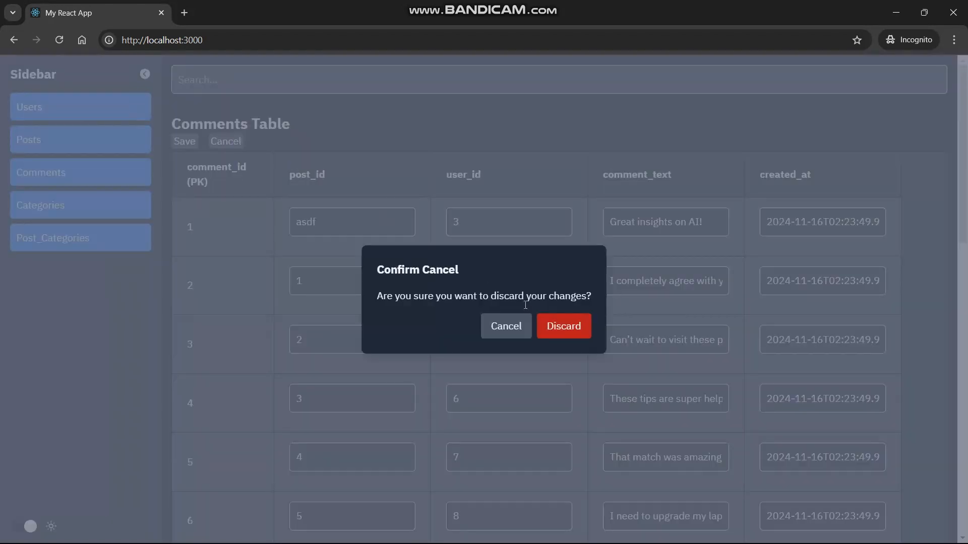
{"action": "left_click", "coordinate": [505, 327]}
{"action": "left_click", "coordinate": [180, 145]}
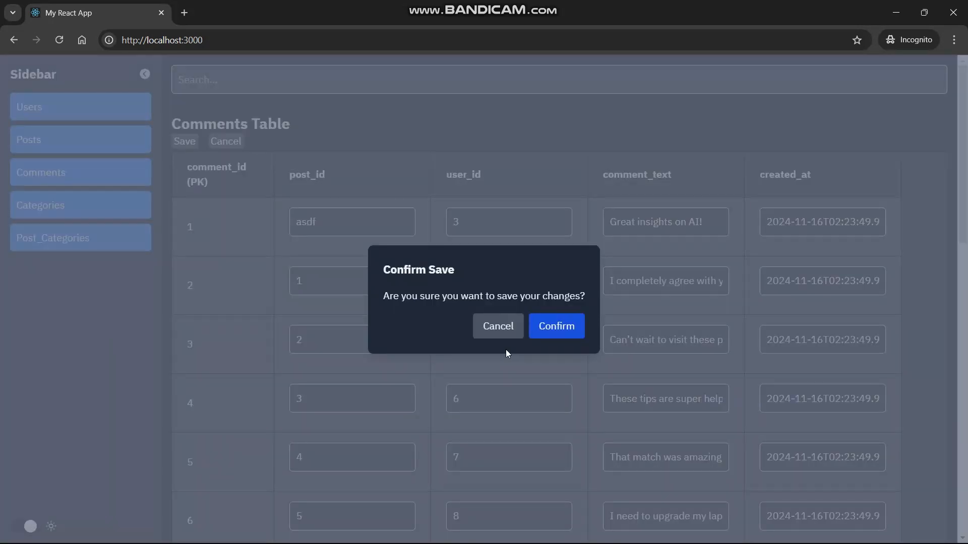
{"action": "left_click", "coordinate": [510, 330]}
Try adding a varchar column of size 1, then cancel the Add Column form.
{"action": "left_click", "coordinate": [920, 225]}
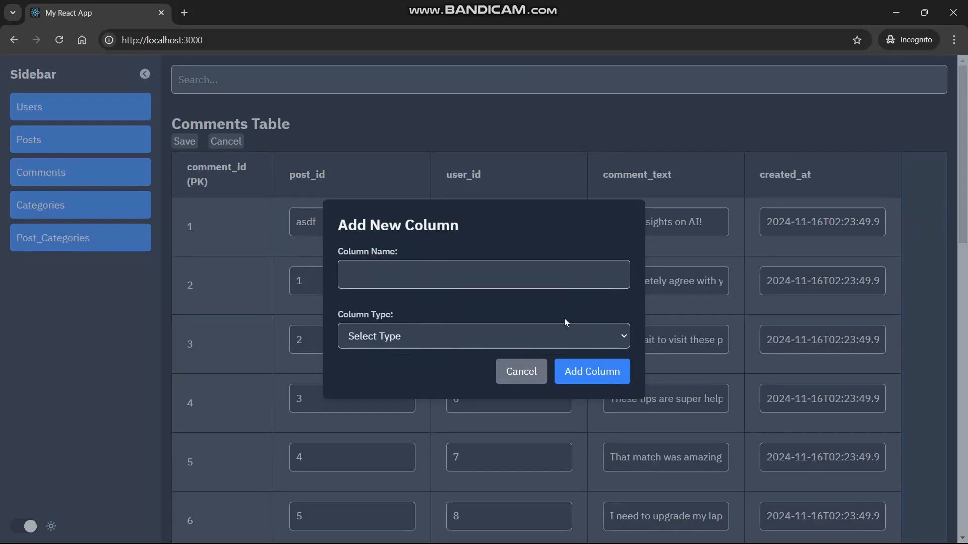
{"action": "left_click", "coordinate": [549, 334]}
{"action": "scroll", "coordinate": [454, 272], "scroll_direction": "down", "scroll_amount": 6}
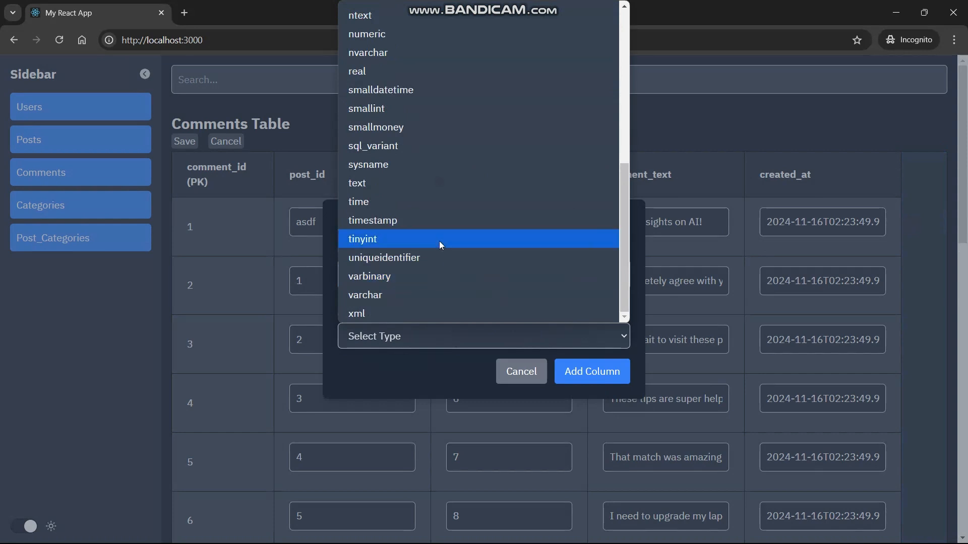
{"action": "left_click", "coordinate": [404, 295]}
{"action": "left_click", "coordinate": [371, 362]}
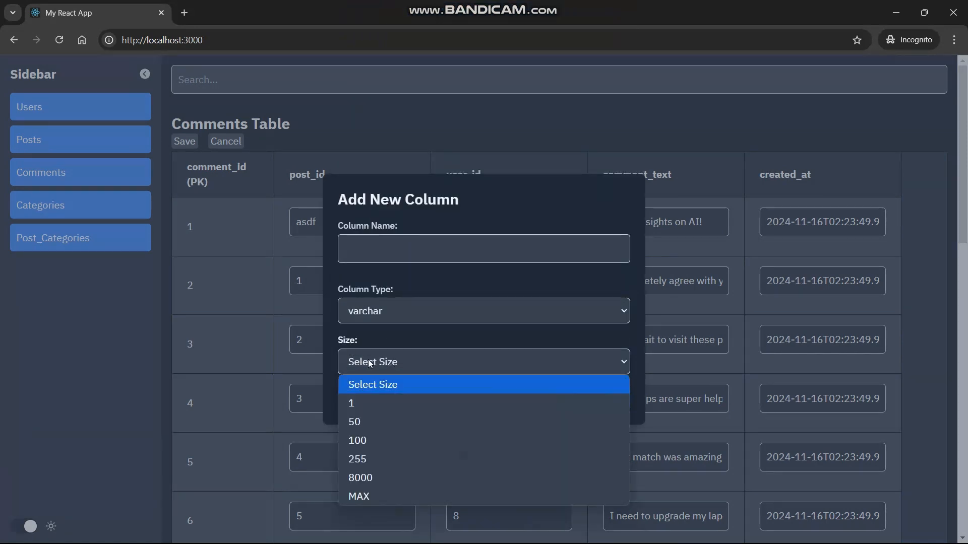
{"action": "left_click", "coordinate": [377, 402]}
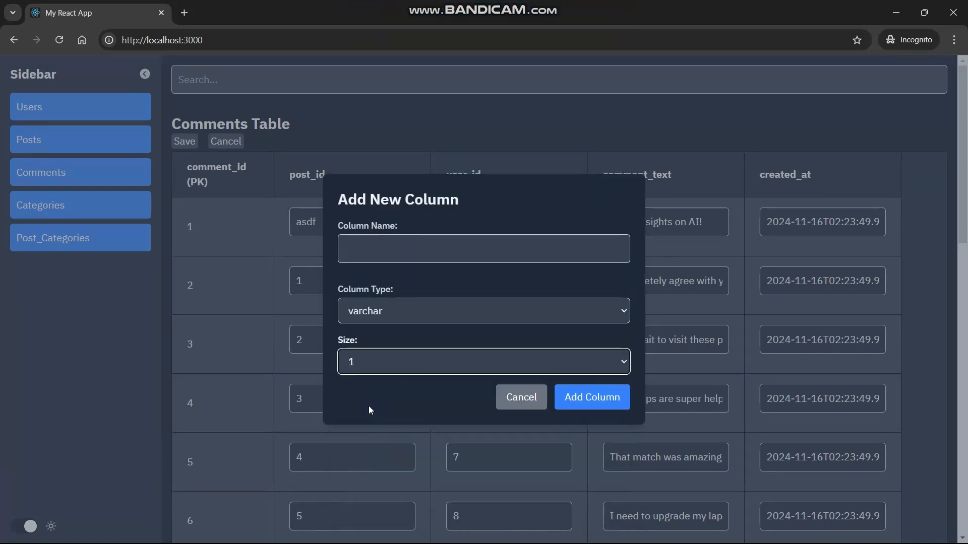
{"action": "left_click", "coordinate": [504, 407]}
Add an empty Auto-generated row at the bottom of the Comments table.
{"action": "scroll", "coordinate": [453, 338], "scroll_direction": "down", "scroll_amount": 12}
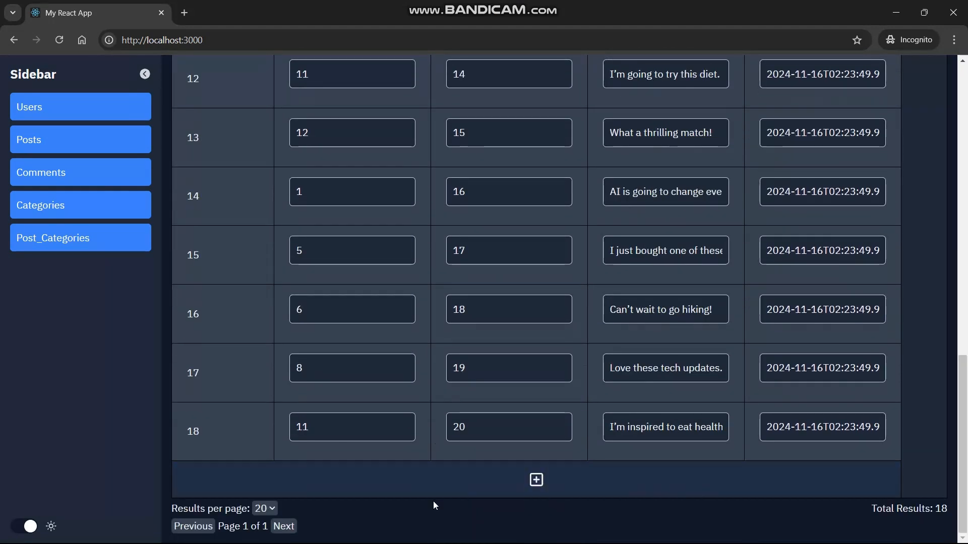
{"action": "left_click", "coordinate": [429, 489]}
{"action": "scroll", "coordinate": [343, 459], "scroll_direction": "down", "scroll_amount": 1}
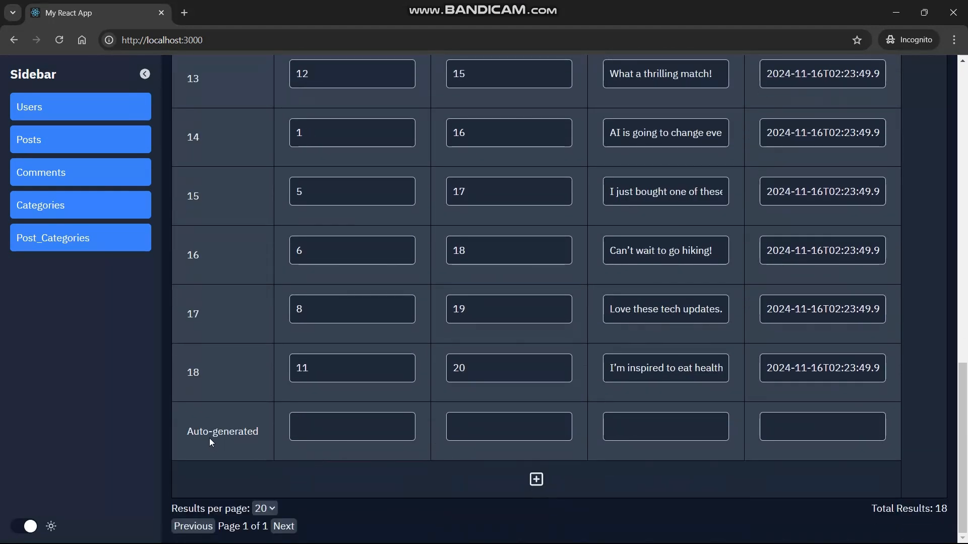
{"action": "scroll", "coordinate": [217, 430], "scroll_direction": "up", "scroll_amount": 13}
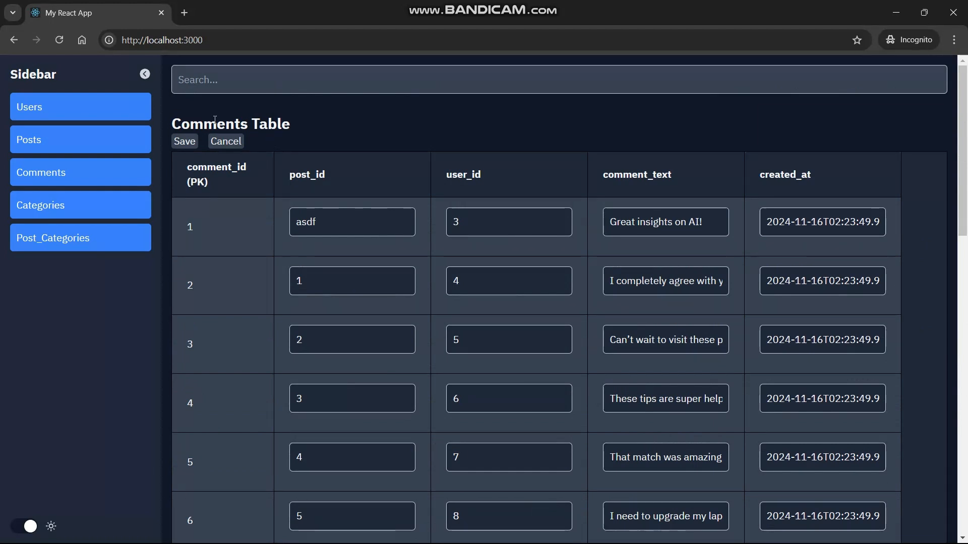
Search the comments for 'ai', then shorten it to 'a' to trigger the 2-character hint.
{"action": "left_click", "coordinate": [229, 73]}
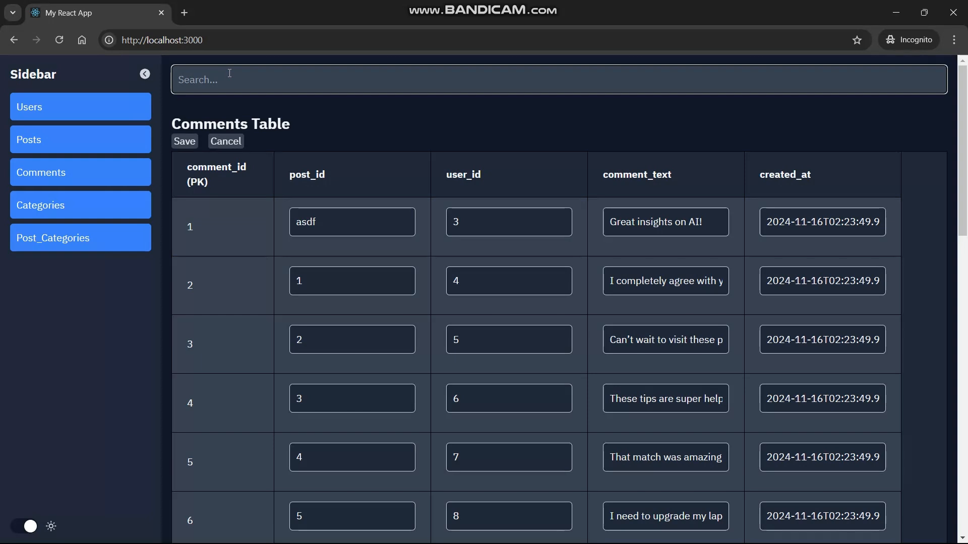
{"action": "type", "text": "ai"}
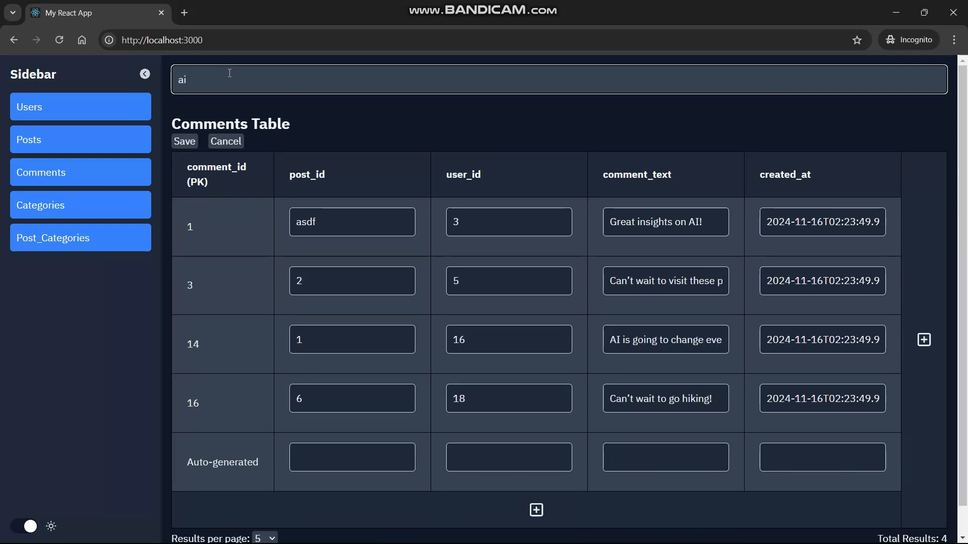
{"action": "scroll", "coordinate": [659, 283], "scroll_direction": "right", "scroll_amount": 3}
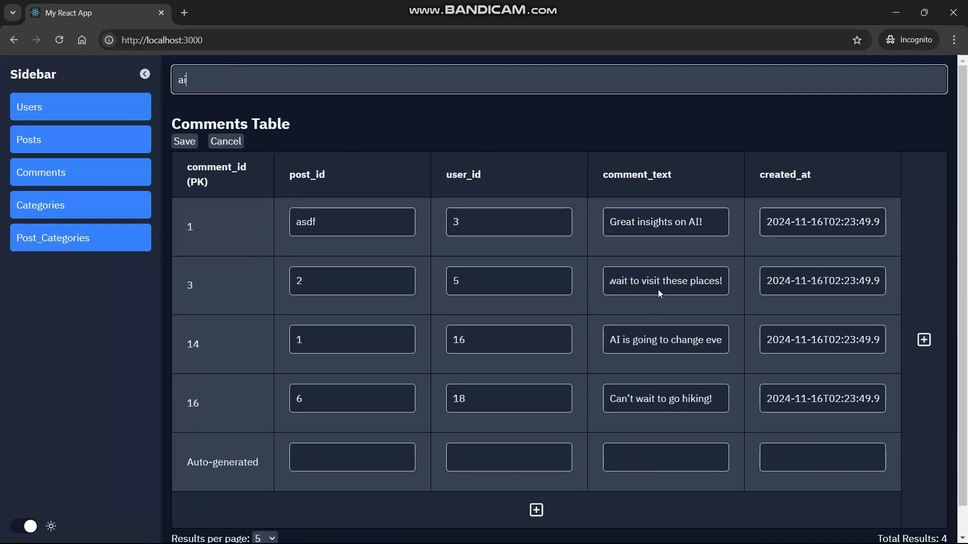
{"action": "scroll", "coordinate": [641, 341], "scroll_direction": "right", "scroll_amount": 3}
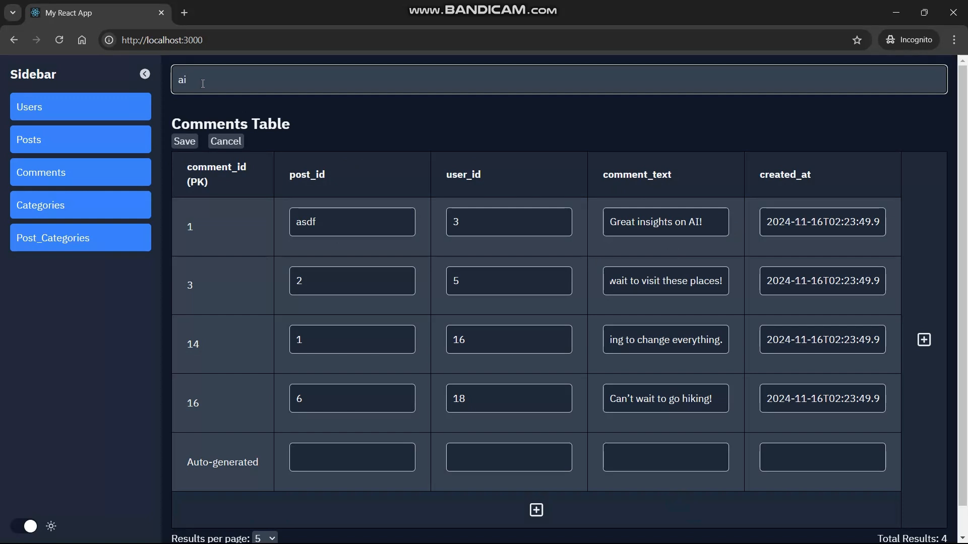
{"action": "key", "text": "BackSpace"}
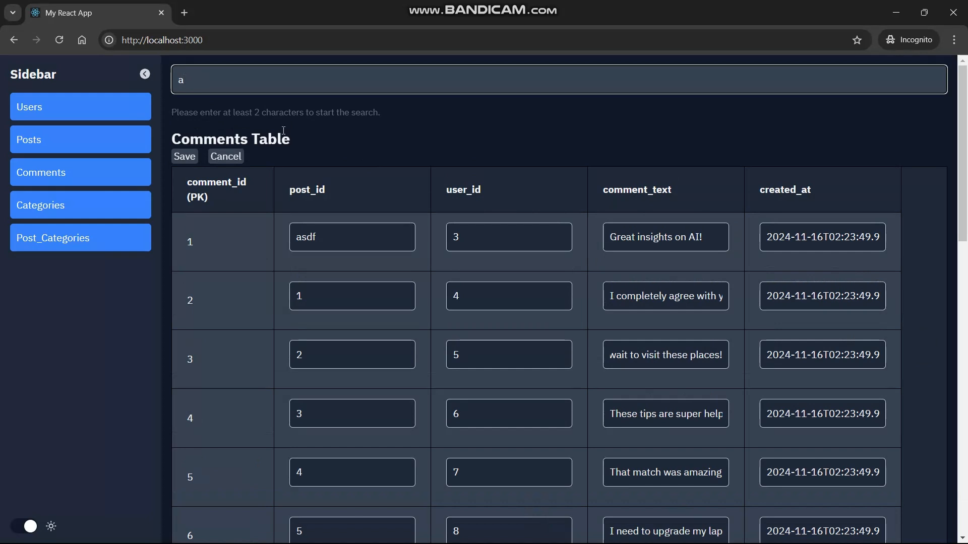
{"action": "scroll", "coordinate": [283, 131], "scroll_direction": "down", "scroll_amount": 2}
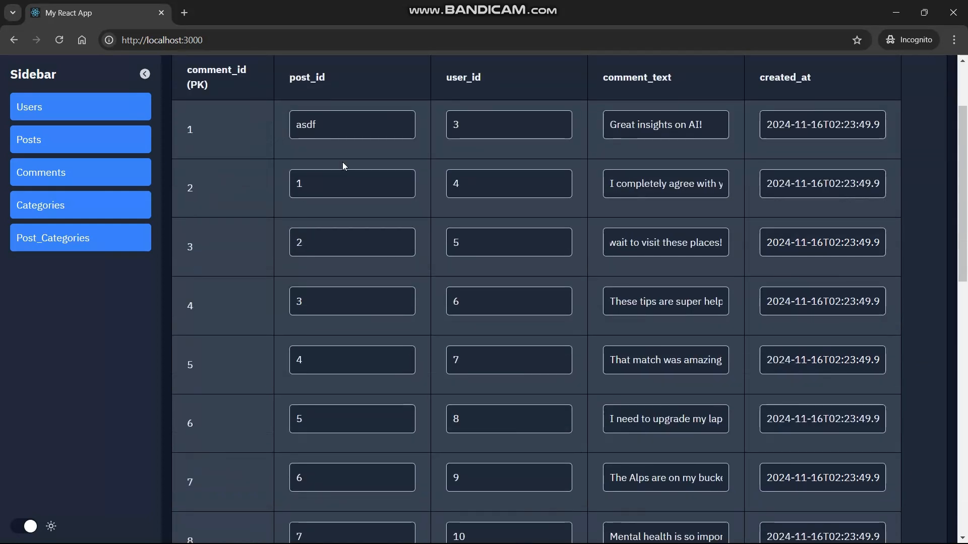
{"action": "scroll", "coordinate": [342, 162], "scroll_direction": "up", "scroll_amount": 2}
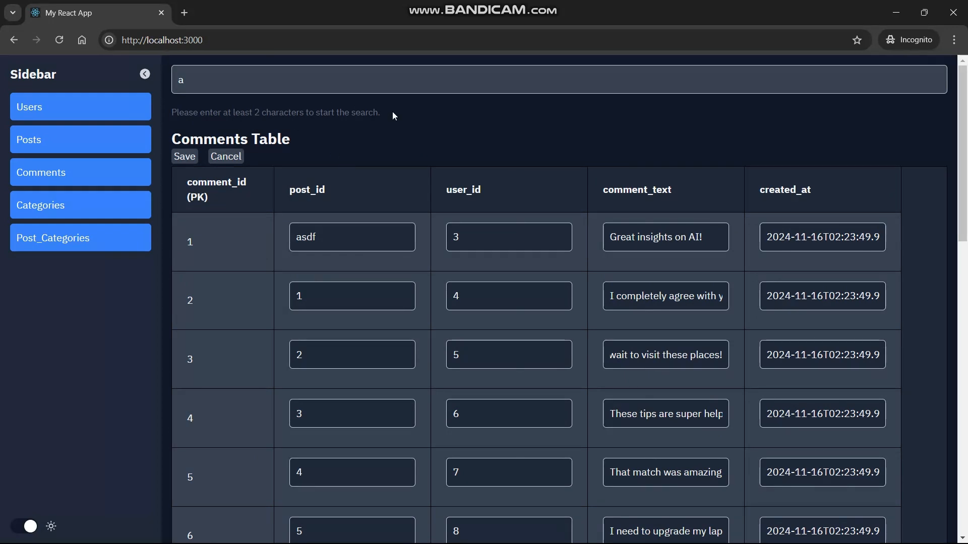
{"action": "triple_click", "coordinate": [171, 118]}
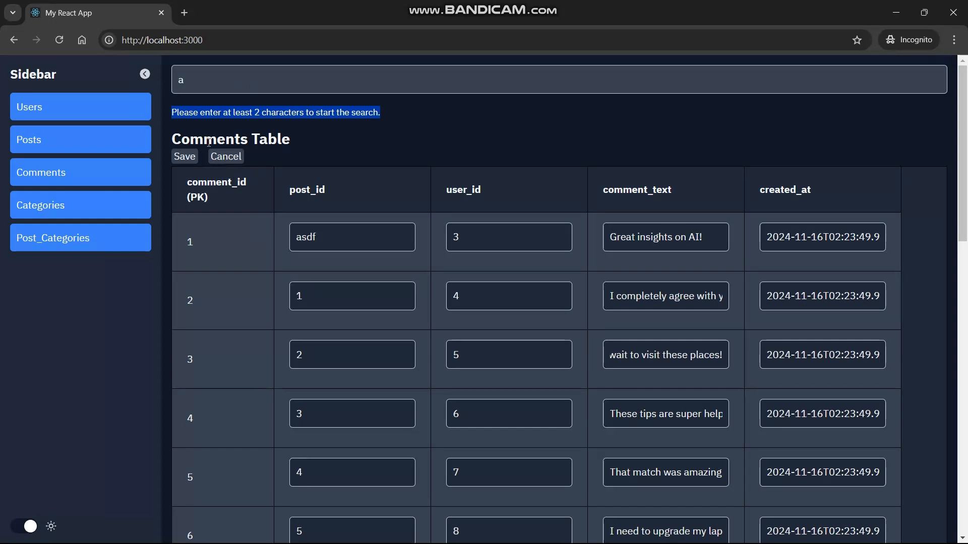
Collapse the table list sidebar to widen the table, then bring it back.
{"action": "left_click", "coordinate": [145, 75]}
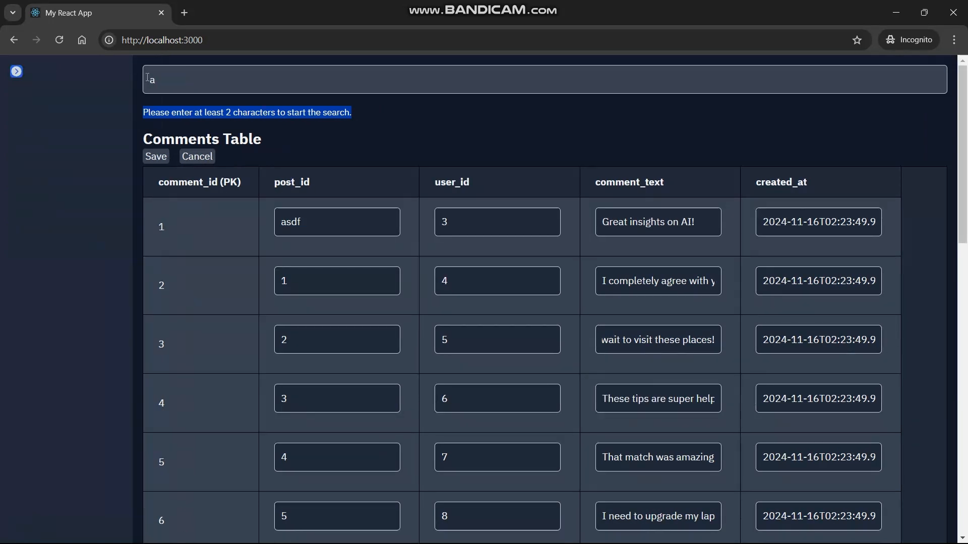
{"action": "scroll", "coordinate": [237, 289], "scroll_direction": "down", "scroll_amount": 15}
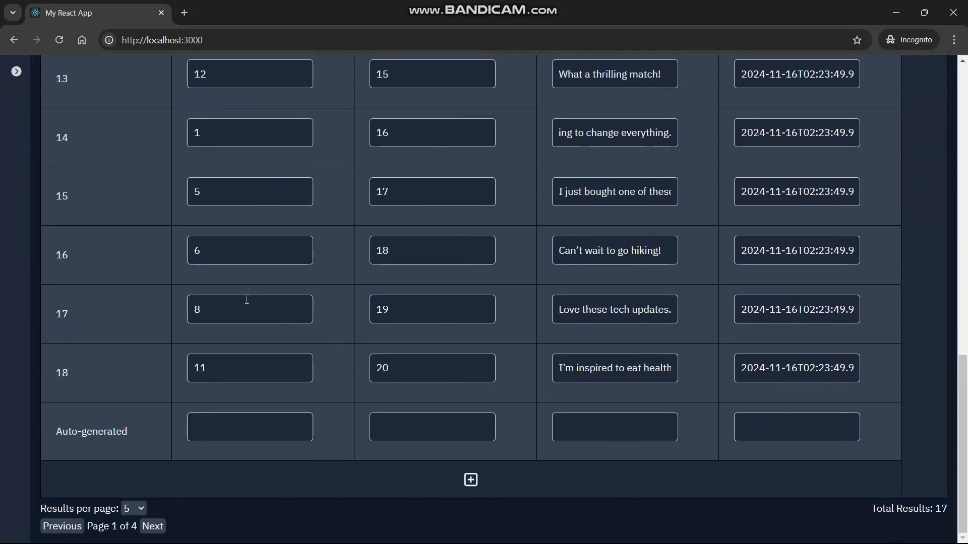
{"action": "scroll", "coordinate": [247, 300], "scroll_direction": "up", "scroll_amount": 15}
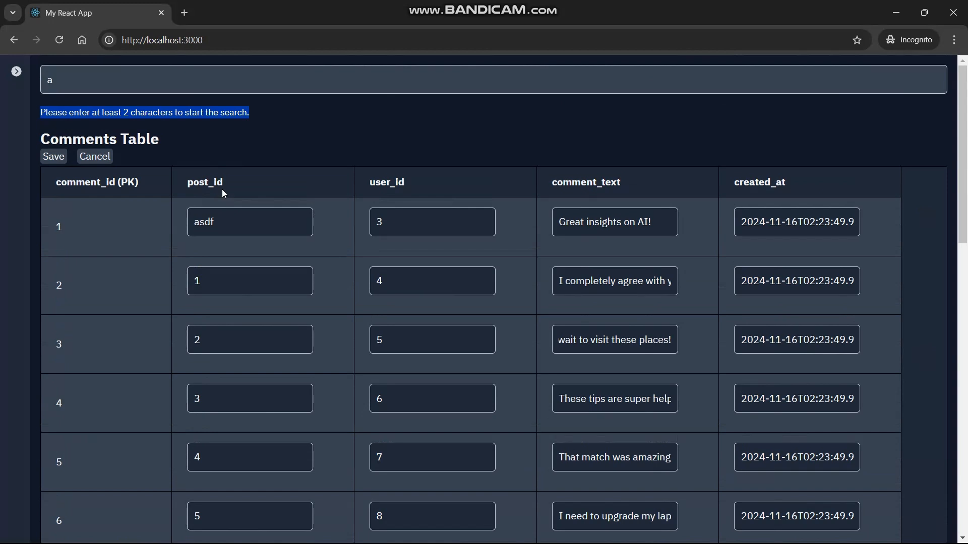
{"action": "left_click", "coordinate": [16, 71]}
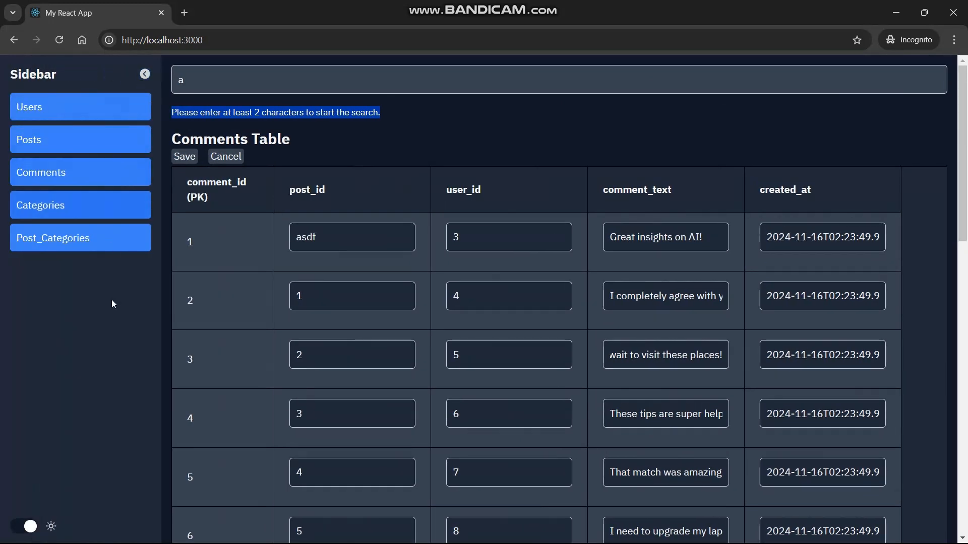
Cancel and discard all unsaved edits to the Comments table.
{"action": "left_click", "coordinate": [225, 156]}
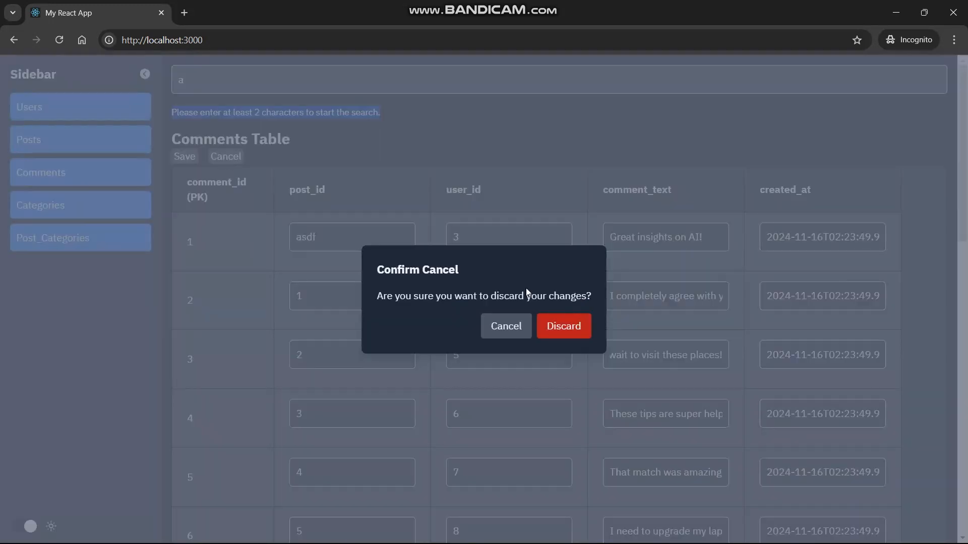
{"action": "left_click", "coordinate": [570, 331]}
{"action": "left_click_drag", "start_coordinate": [326, 211], "coordinate": [436, 219]}
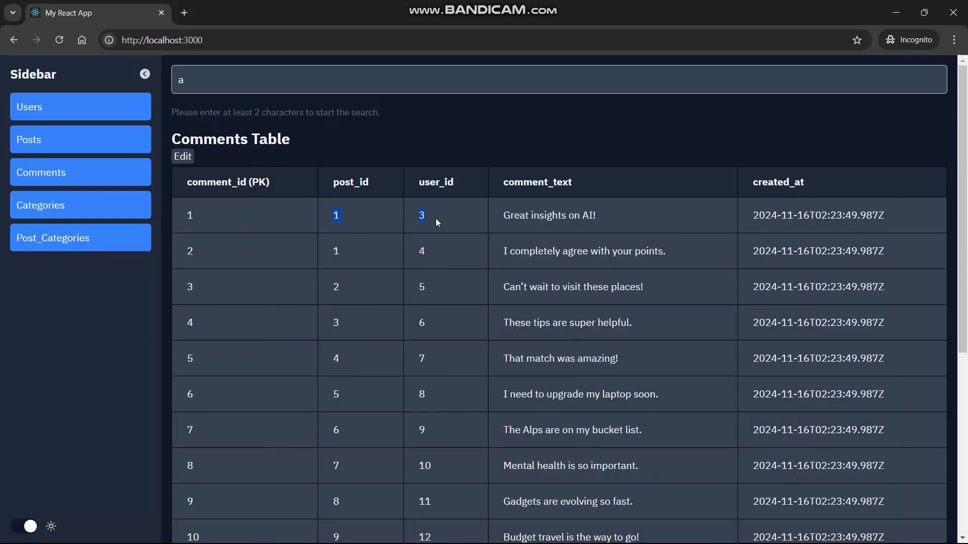
{"action": "scroll", "coordinate": [383, 221], "scroll_direction": "down", "scroll_amount": 6}
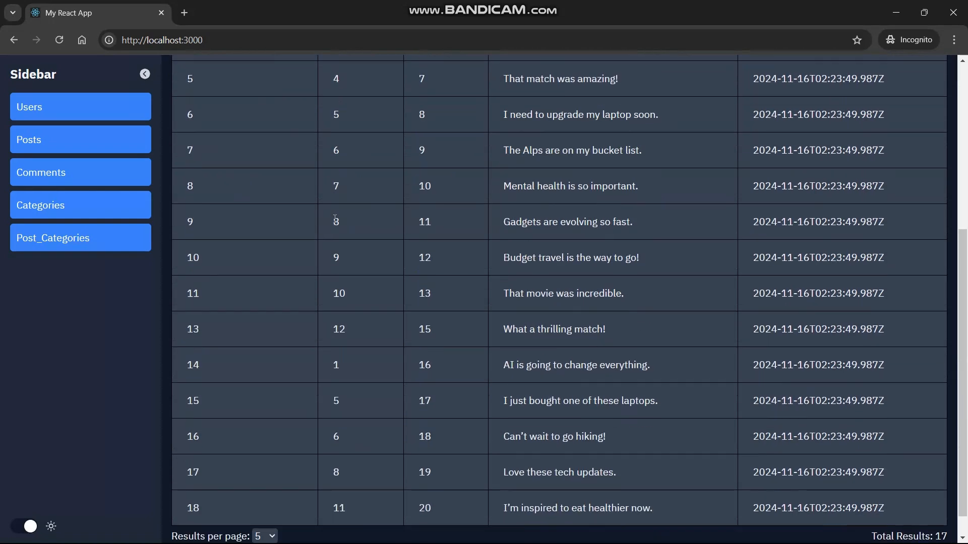
{"action": "scroll", "coordinate": [335, 222], "scroll_direction": "up", "scroll_amount": 6}
{"action": "scroll", "coordinate": [294, 216], "scroll_direction": "down", "scroll_amount": 6}
{"action": "scroll", "coordinate": [294, 216], "scroll_direction": "up", "scroll_amount": 6}
Clear the search text and advance to the FUTURE ENHANCEMENTS slide.
{"action": "left_click", "coordinate": [200, 90]}
{"action": "key", "text": "BackSpace"}
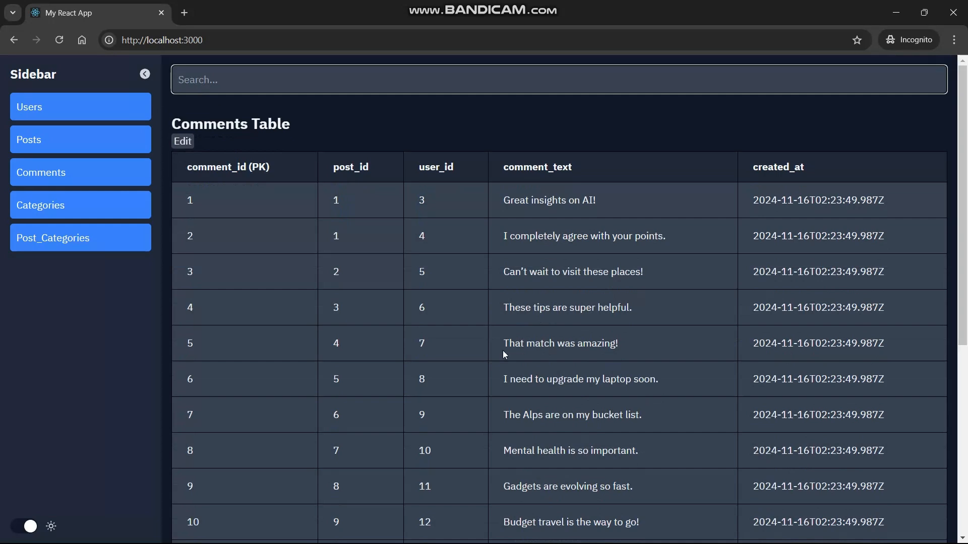
{"action": "scroll", "coordinate": [489, 341], "scroll_direction": "down", "scroll_amount": 6}
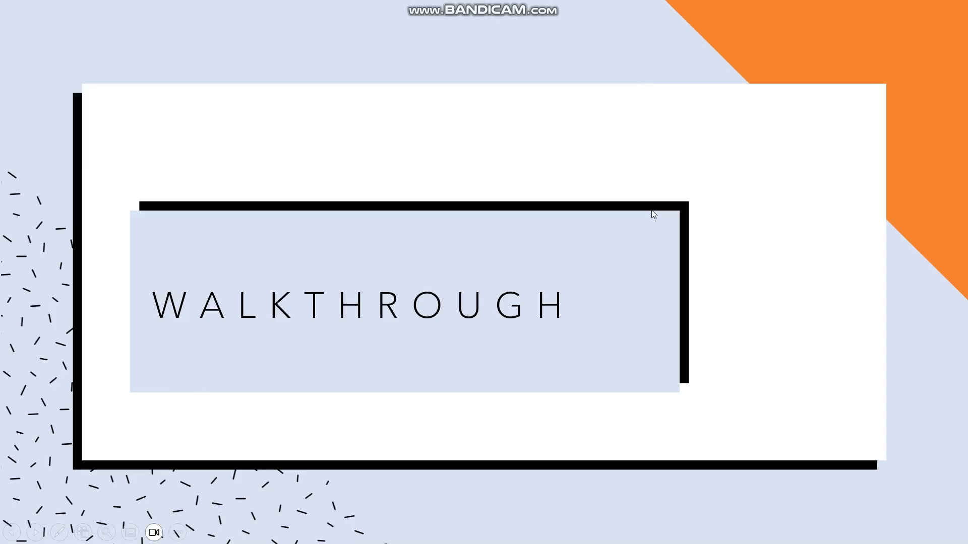
{"action": "key", "text": "Right"}
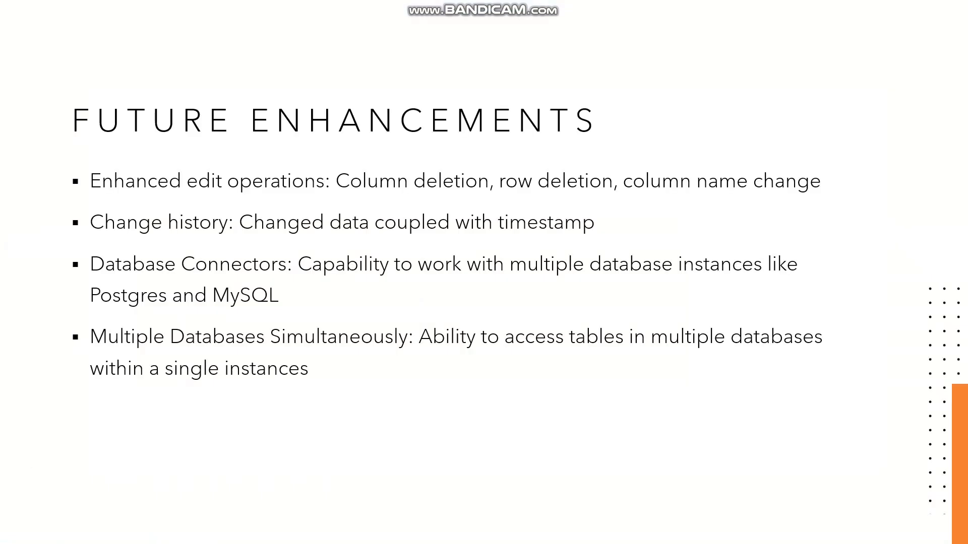